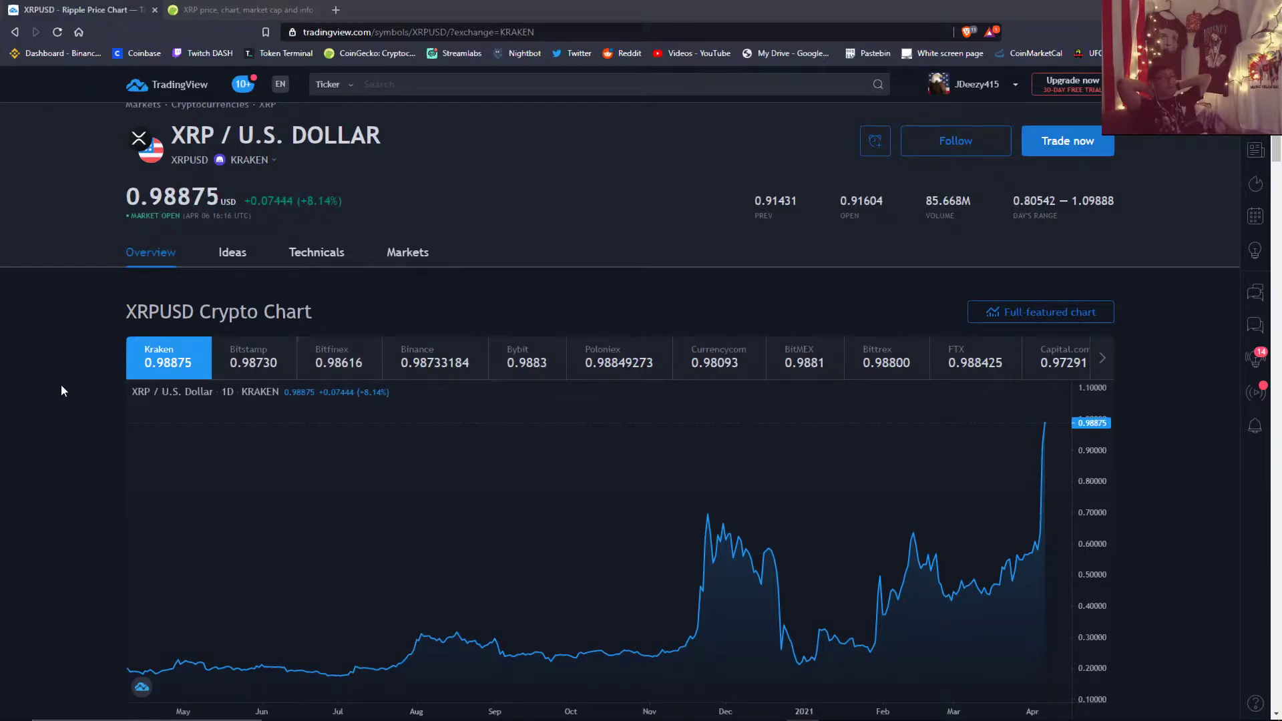
Open the full-featured XRP/USD Kraken chart in its own tab
{"action": "scroll", "coordinate": [62, 391], "scroll_direction": "down", "scroll_amount": 1}
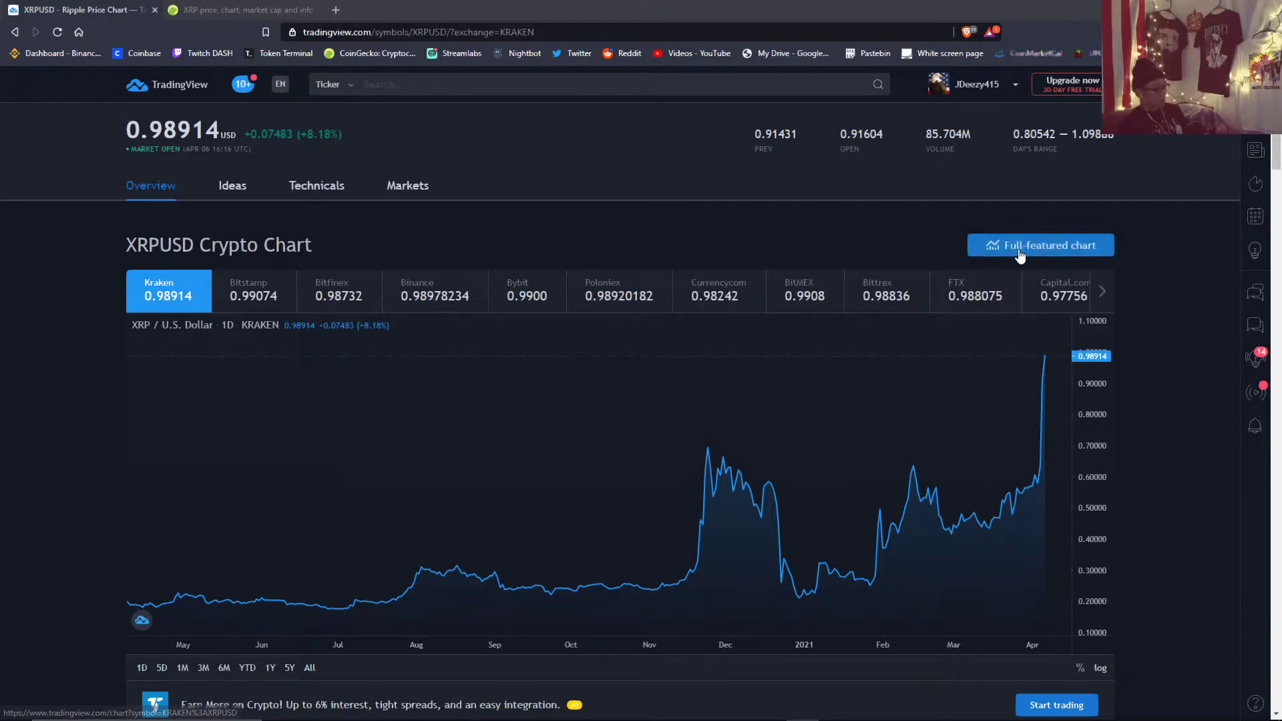
{"action": "left_click", "coordinate": [1082, 246]}
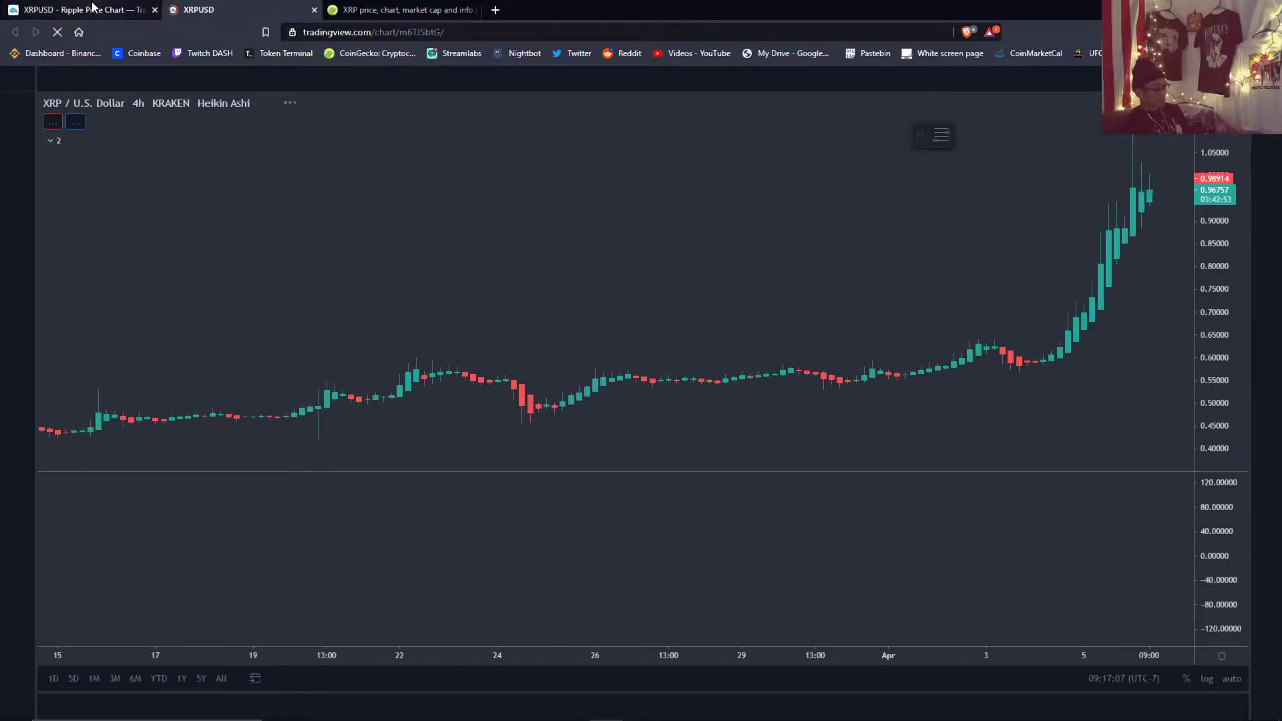
{"action": "left_click", "coordinate": [80, 10]}
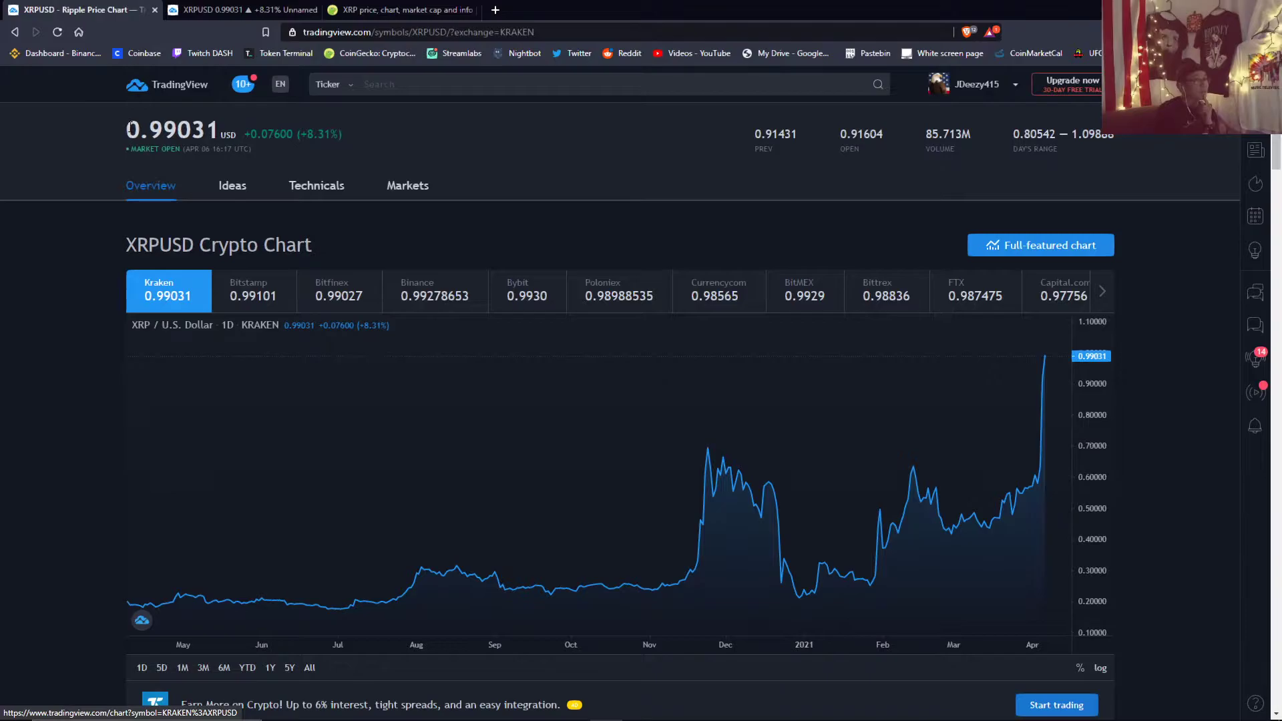
{"action": "left_click", "coordinate": [243, 16]}
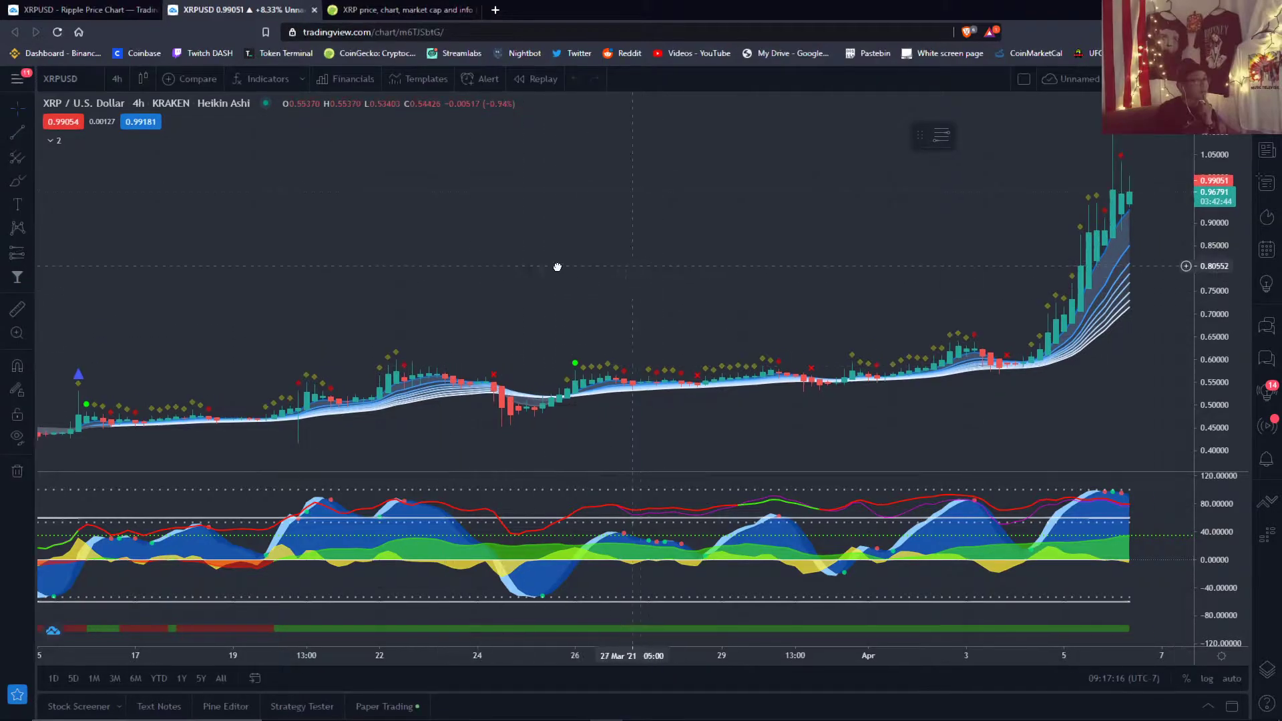
{"action": "left_click_drag", "start_coordinate": [546, 267], "coordinate": [445, 267]}
Switch to 1-month candles, compress the price scale to fit all history, and dismiss the trial promo
{"action": "left_click", "coordinate": [117, 79]}
{"action": "left_click", "coordinate": [157, 455]}
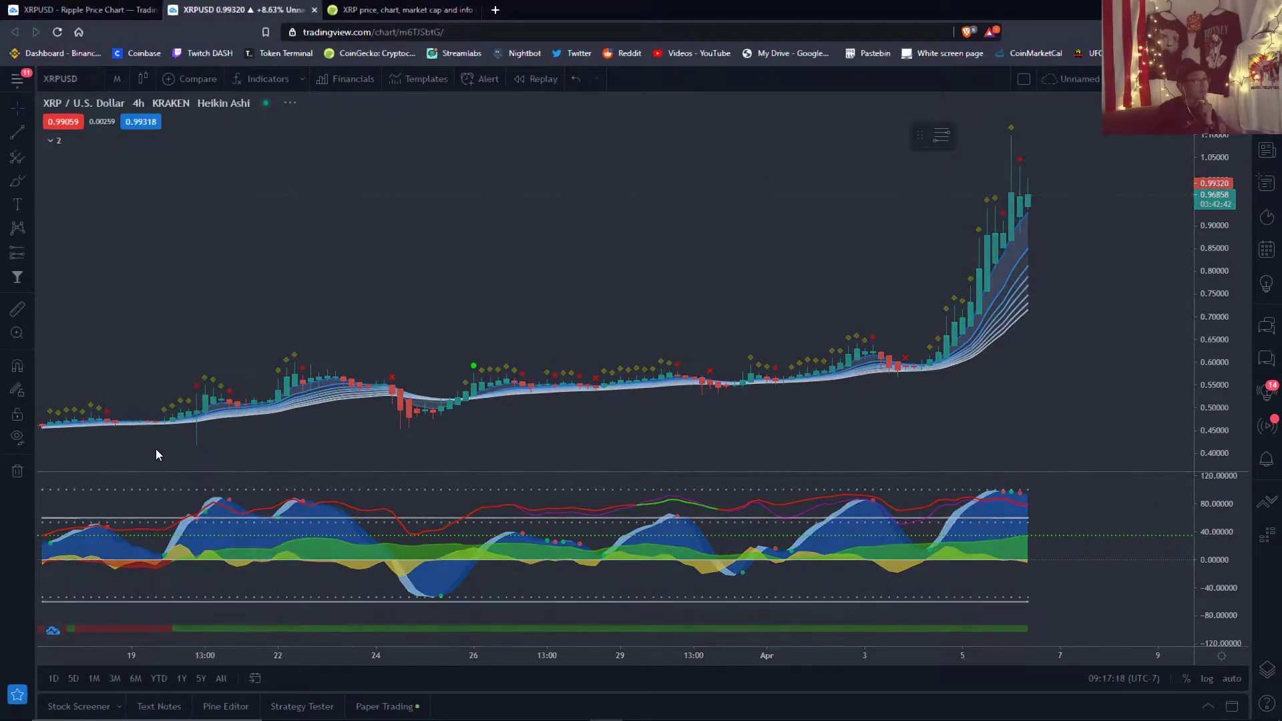
{"action": "left_click_drag", "start_coordinate": [1226, 381], "coordinate": [1226, 414]}
{"action": "left_click_drag", "start_coordinate": [1102, 406], "coordinate": [835, 405]}
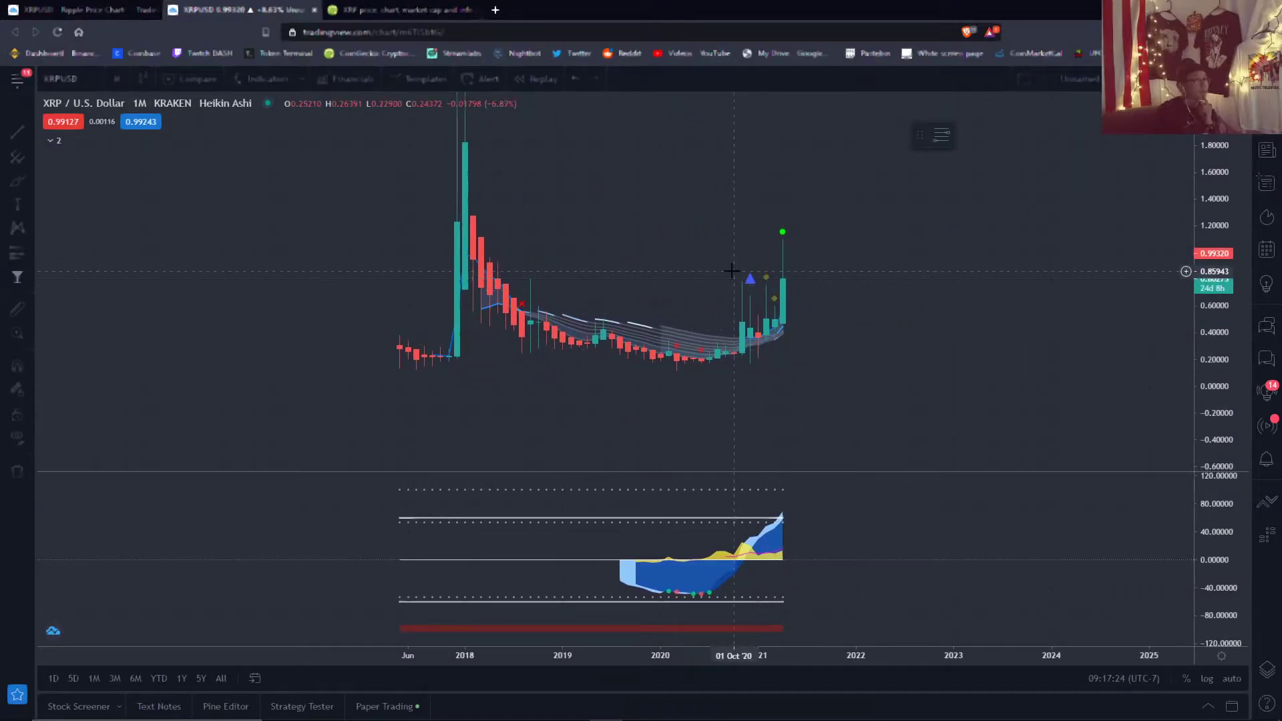
{"action": "left_click_drag", "start_coordinate": [294, 372], "coordinate": [108, 330]}
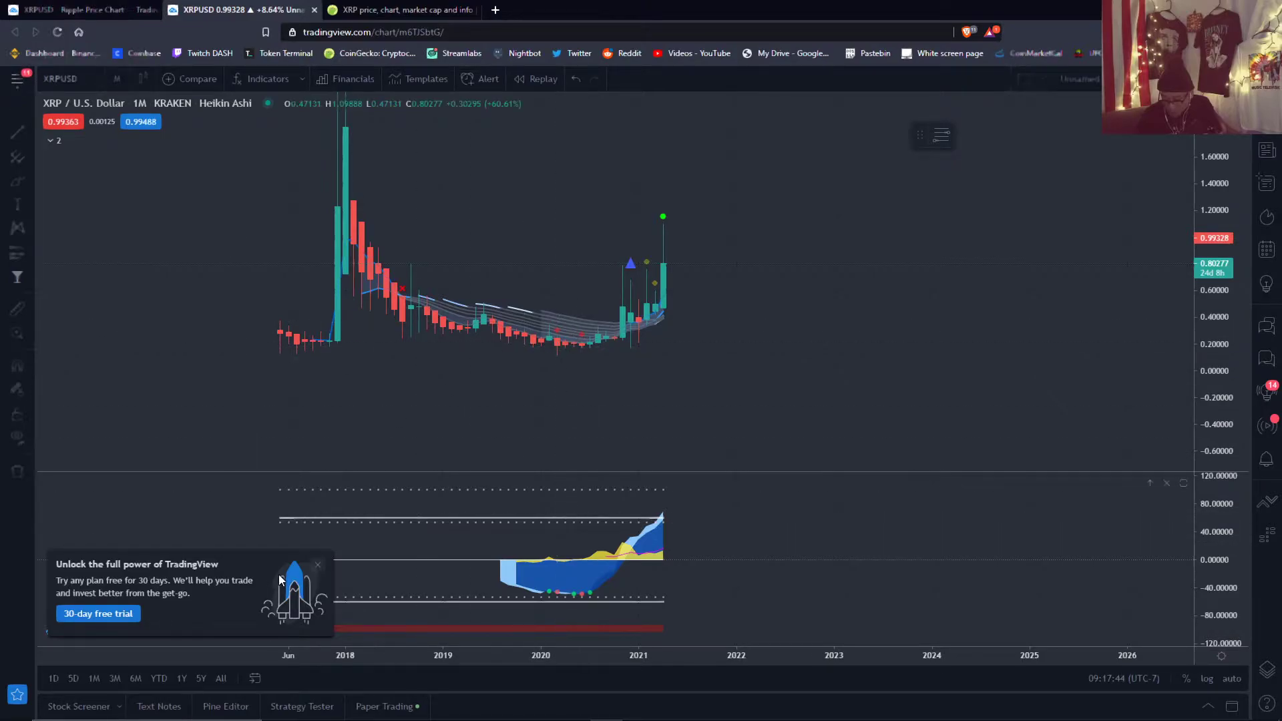
{"action": "left_click", "coordinate": [319, 567]}
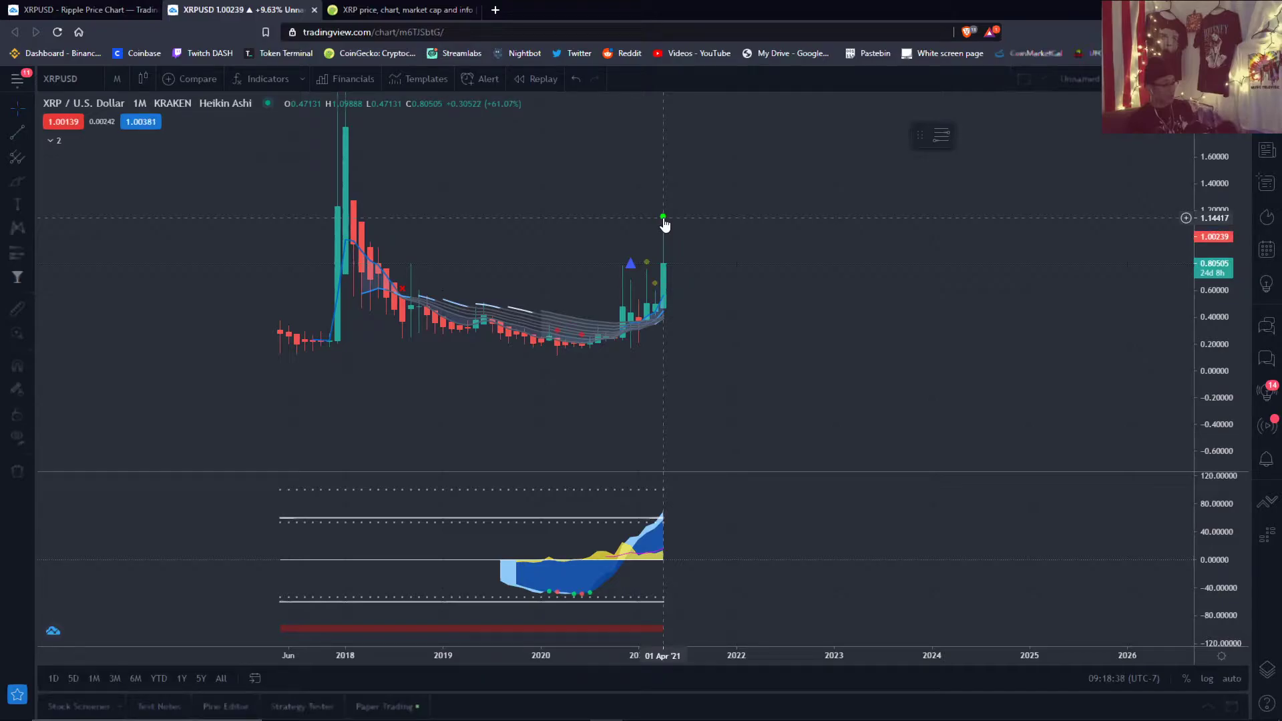
Switch to 1-week candles and pan and rescale to show 2020 through April 2021
{"action": "left_click", "coordinate": [119, 80]}
{"action": "left_click", "coordinate": [148, 432]}
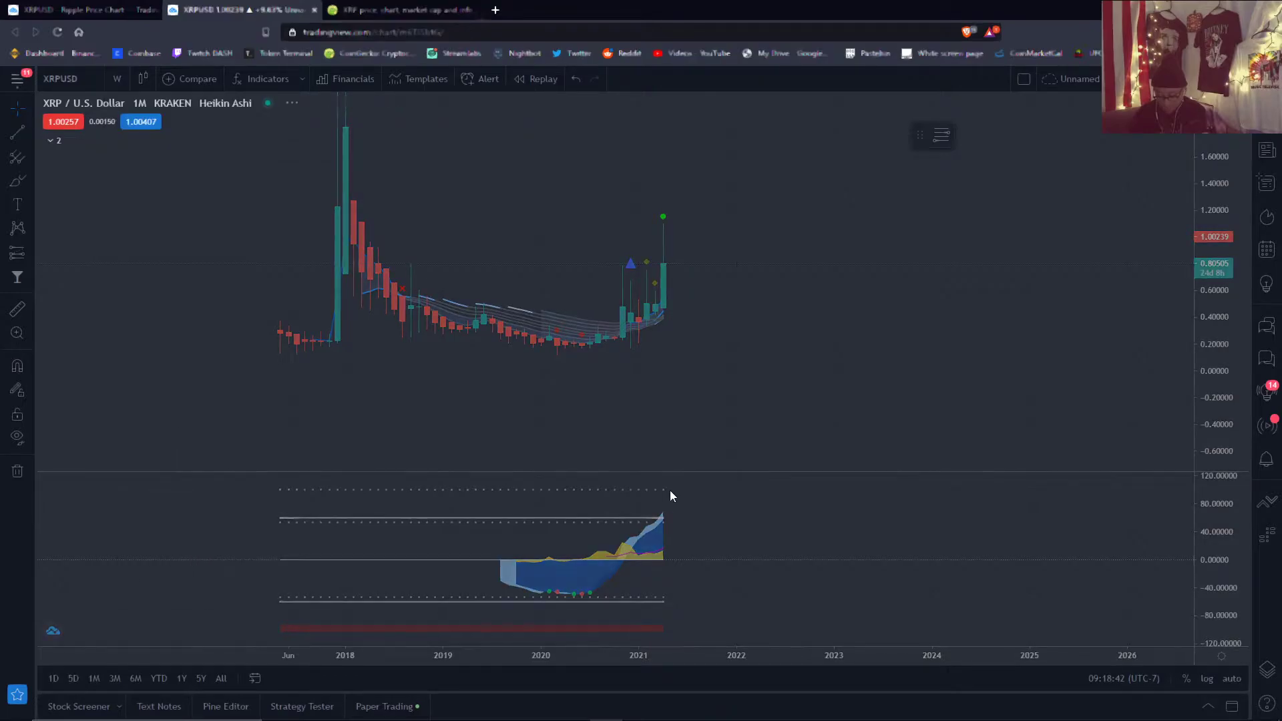
{"action": "left_click_drag", "start_coordinate": [665, 445], "coordinate": [794, 395]}
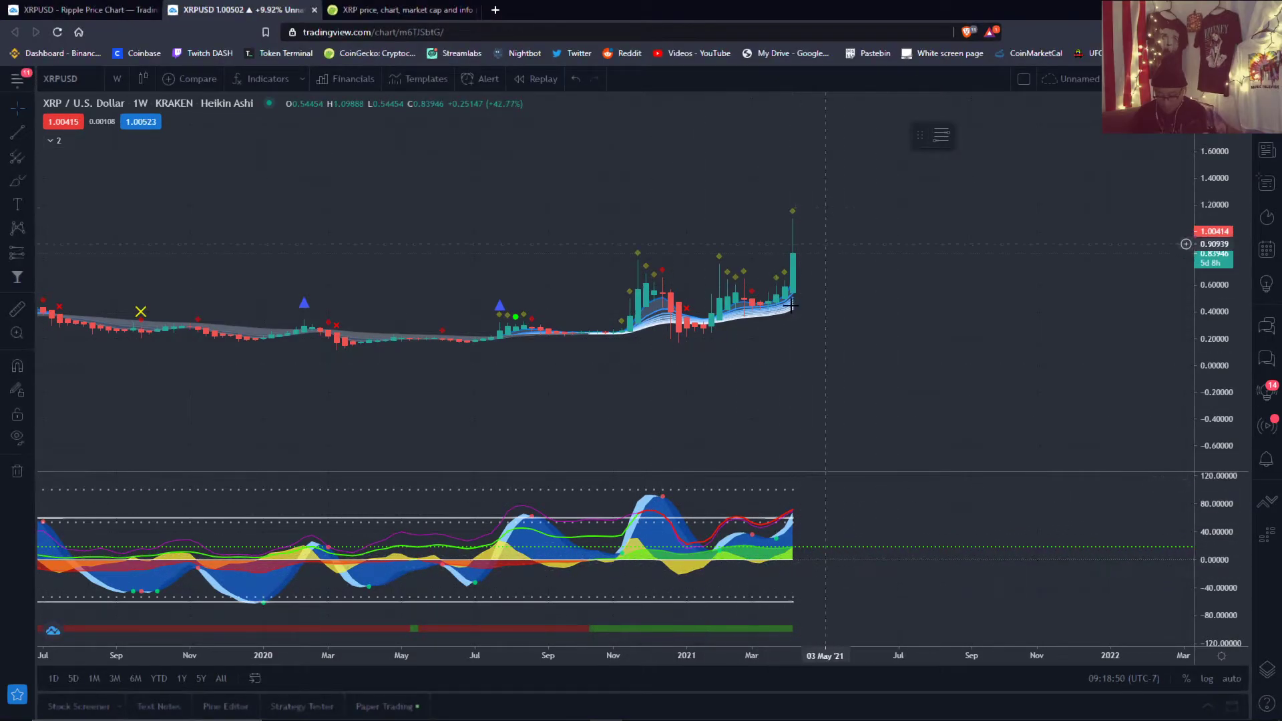
{"action": "left_click_drag", "start_coordinate": [768, 332], "coordinate": [659, 330]}
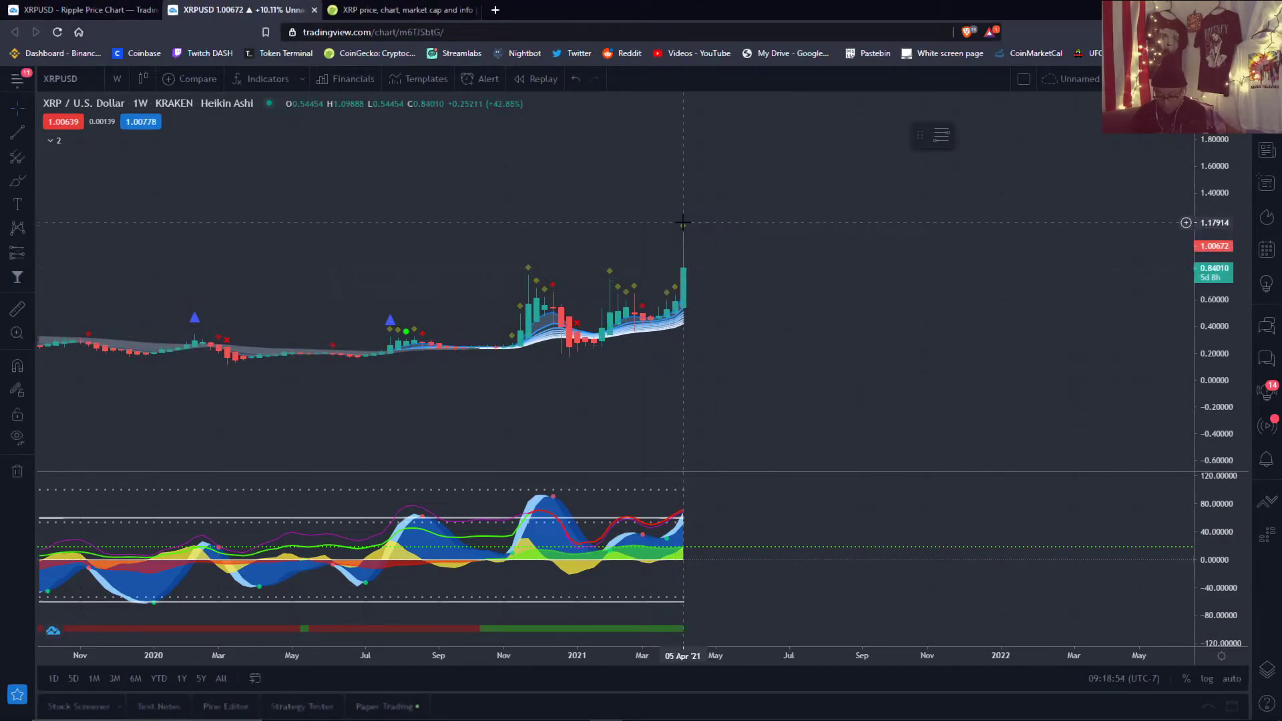
{"action": "left_click_drag", "start_coordinate": [853, 362], "coordinate": [725, 338]}
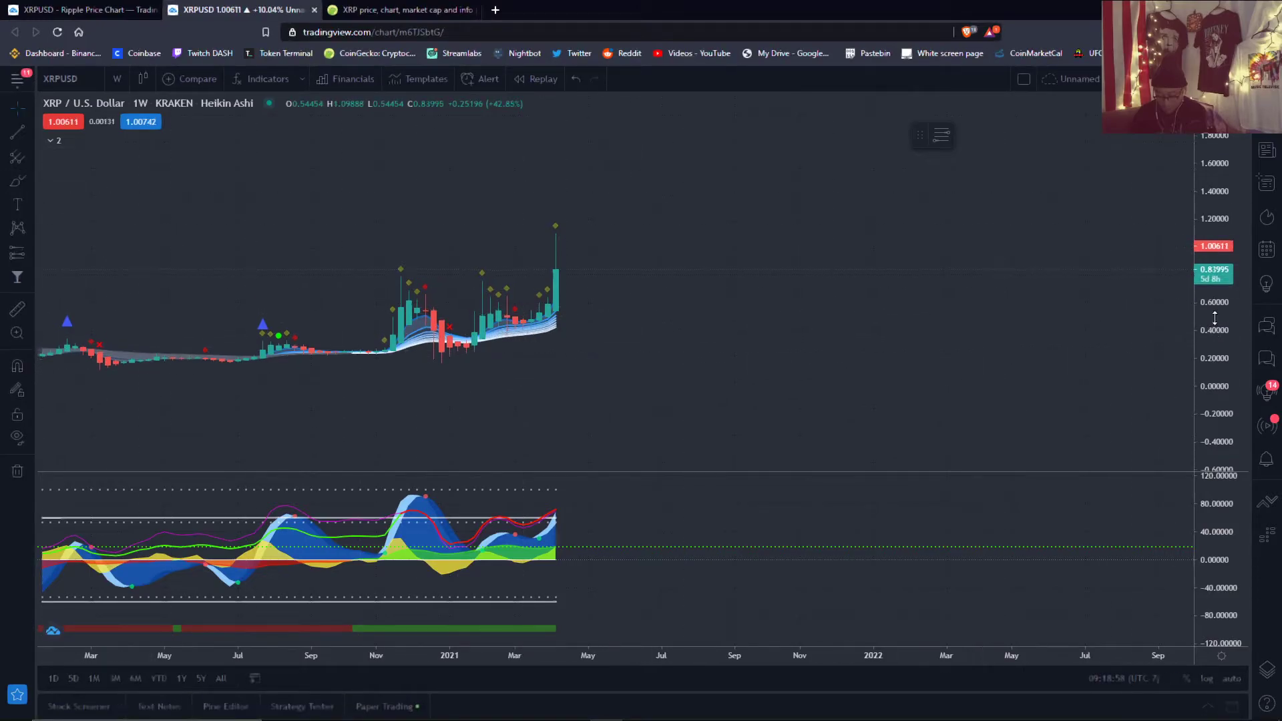
{"action": "left_click_drag", "start_coordinate": [1205, 287], "coordinate": [1205, 247]}
{"action": "left_click_drag", "start_coordinate": [578, 388], "coordinate": [704, 377]}
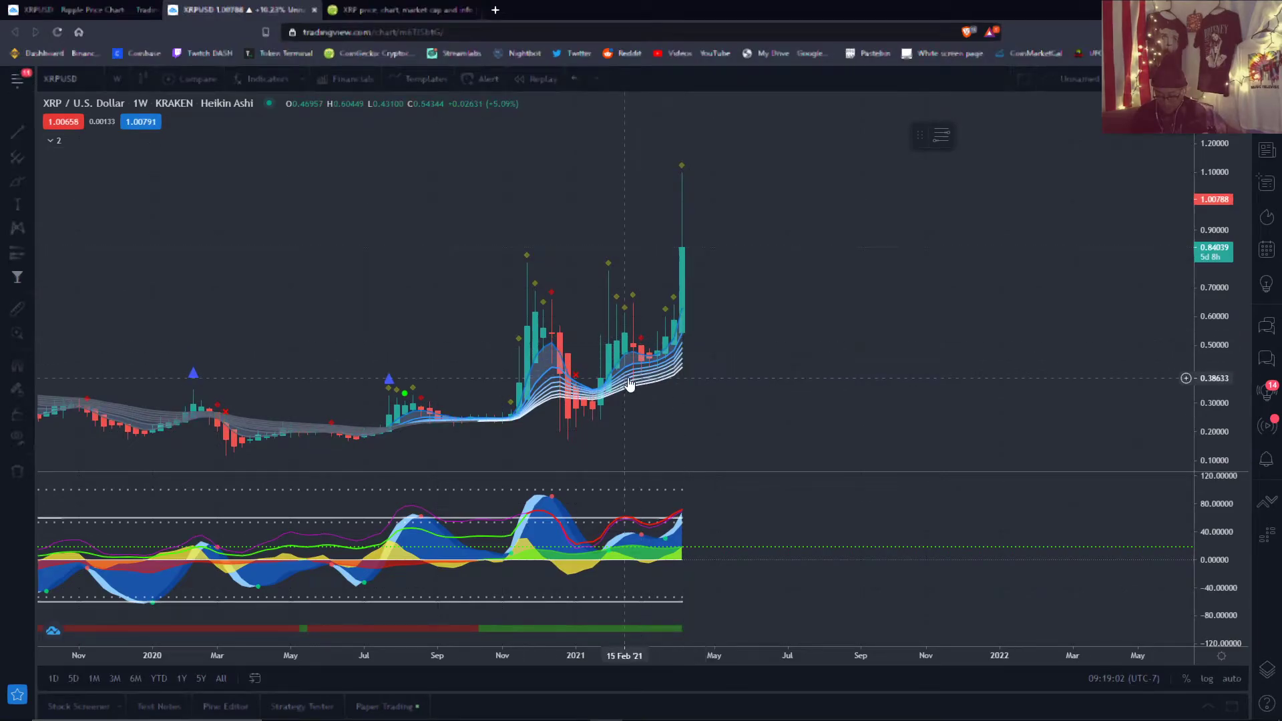
{"action": "left_click_drag", "start_coordinate": [1200, 323], "coordinate": [1200, 374]}
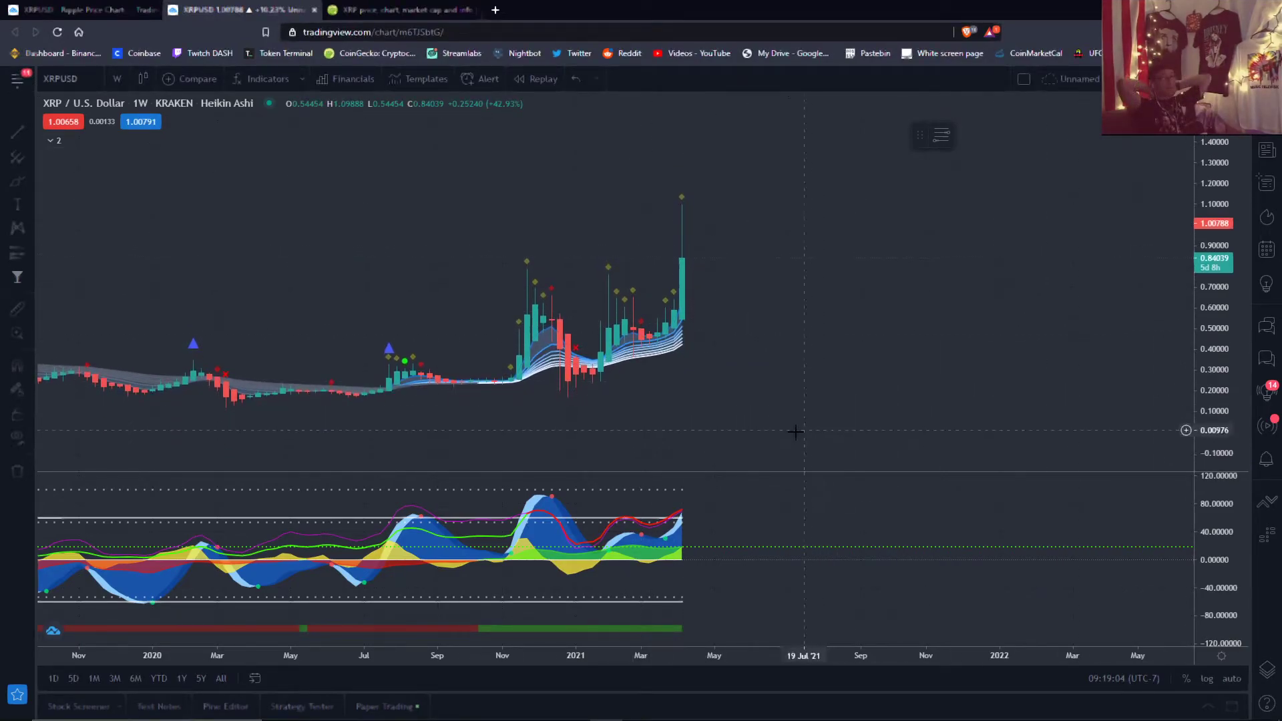
{"action": "left_click_drag", "start_coordinate": [839, 386], "coordinate": [634, 357]}
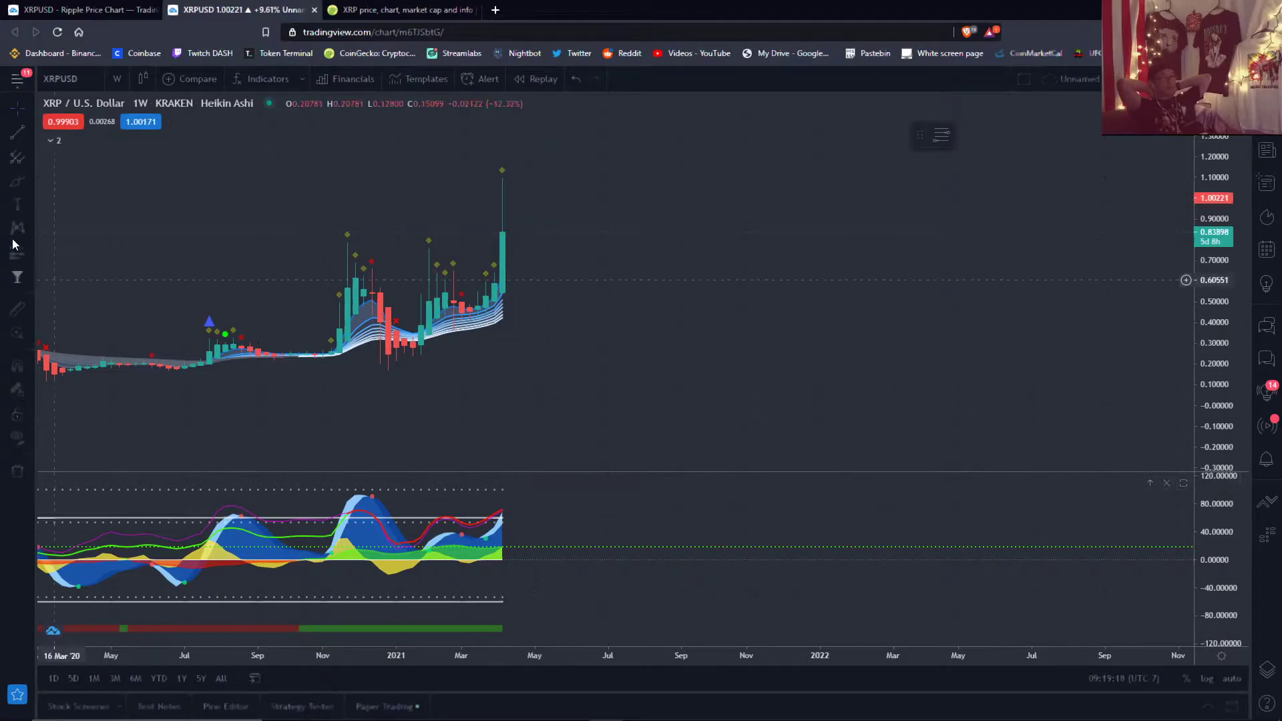
{"action": "left_click", "coordinate": [27, 180]}
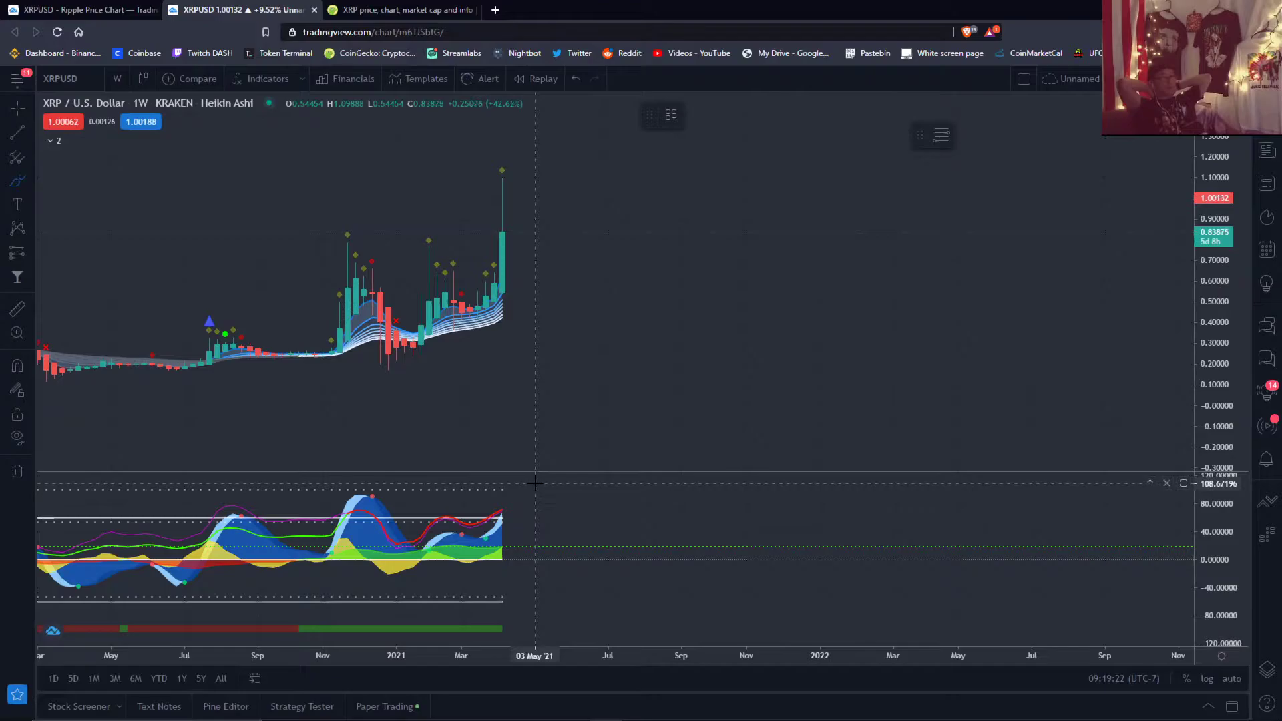
{"action": "left_click_drag", "start_coordinate": [535, 482], "coordinate": [532, 478]}
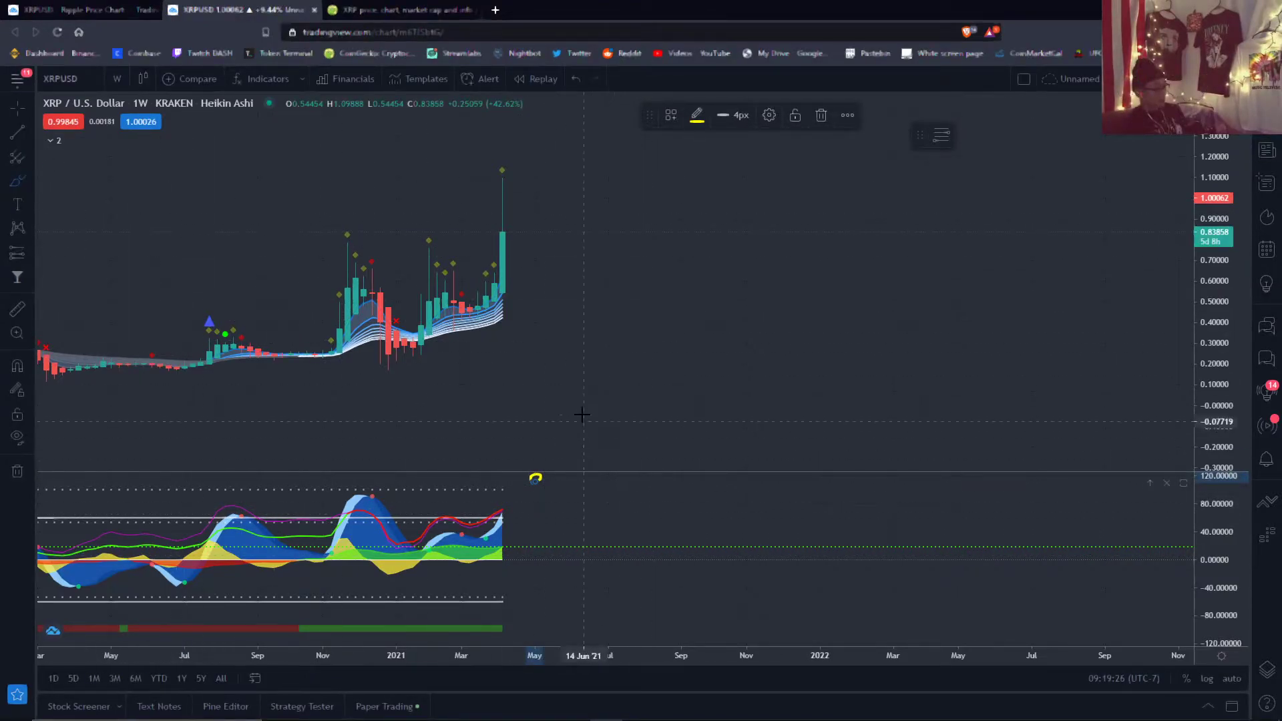
{"action": "left_click_drag", "start_coordinate": [532, 478], "coordinate": [536, 475]}
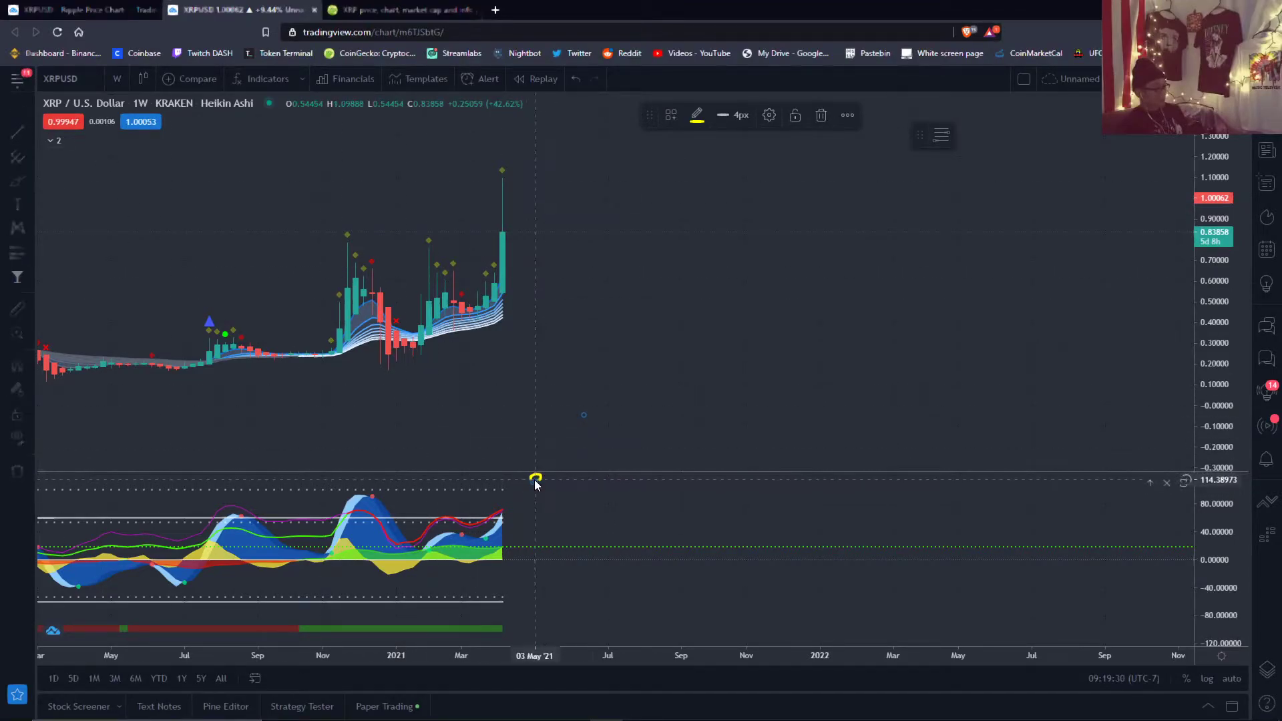
{"action": "key", "text": "Delete"}
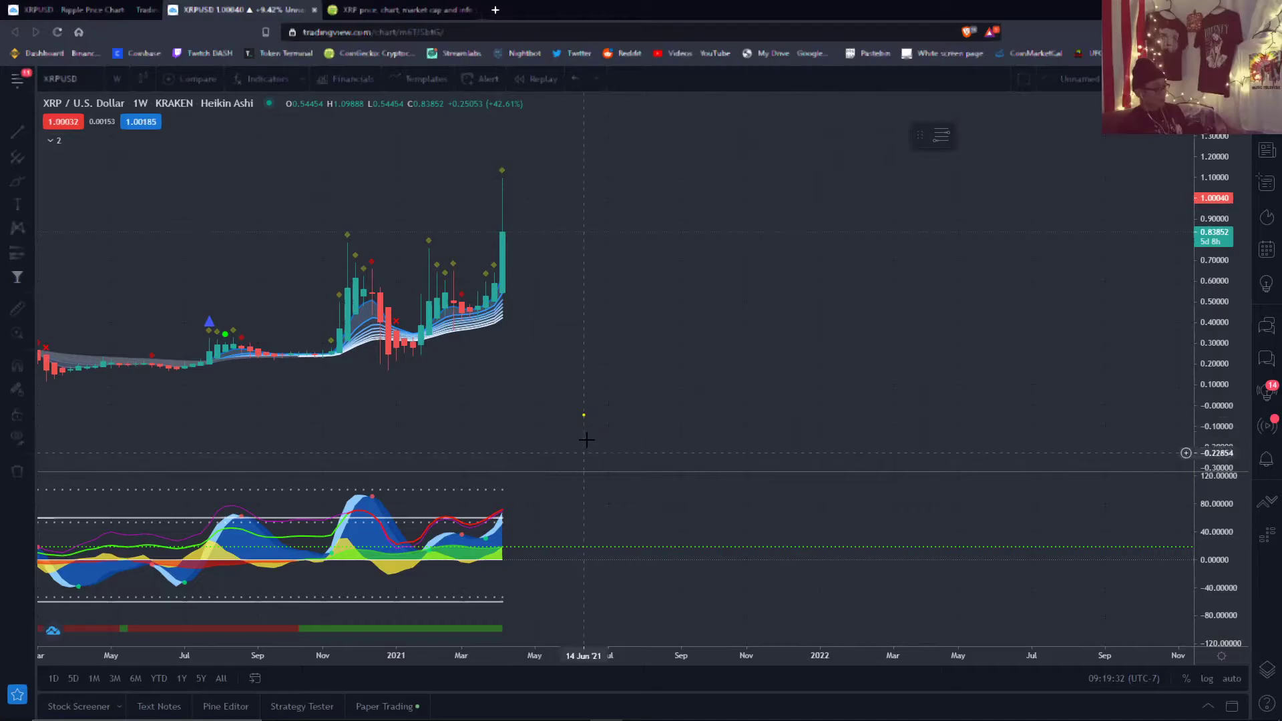
{"action": "left_click", "coordinate": [584, 416]}
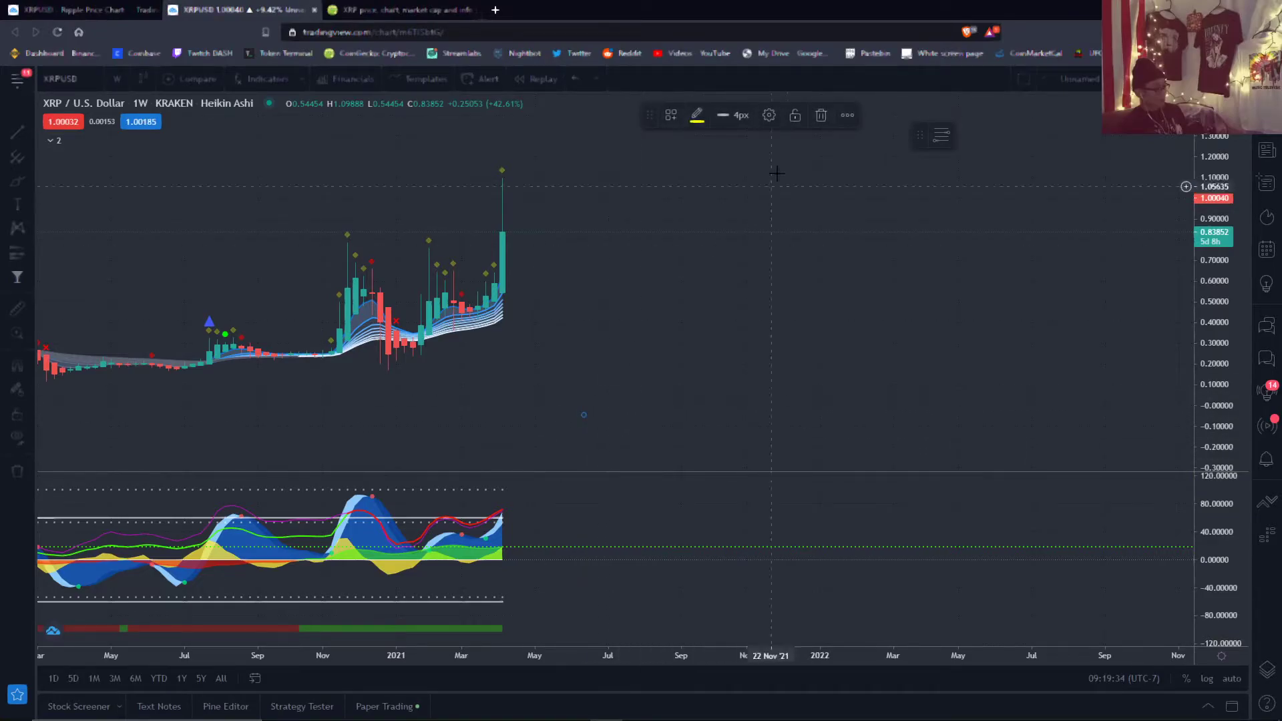
{"action": "left_click", "coordinate": [826, 118]}
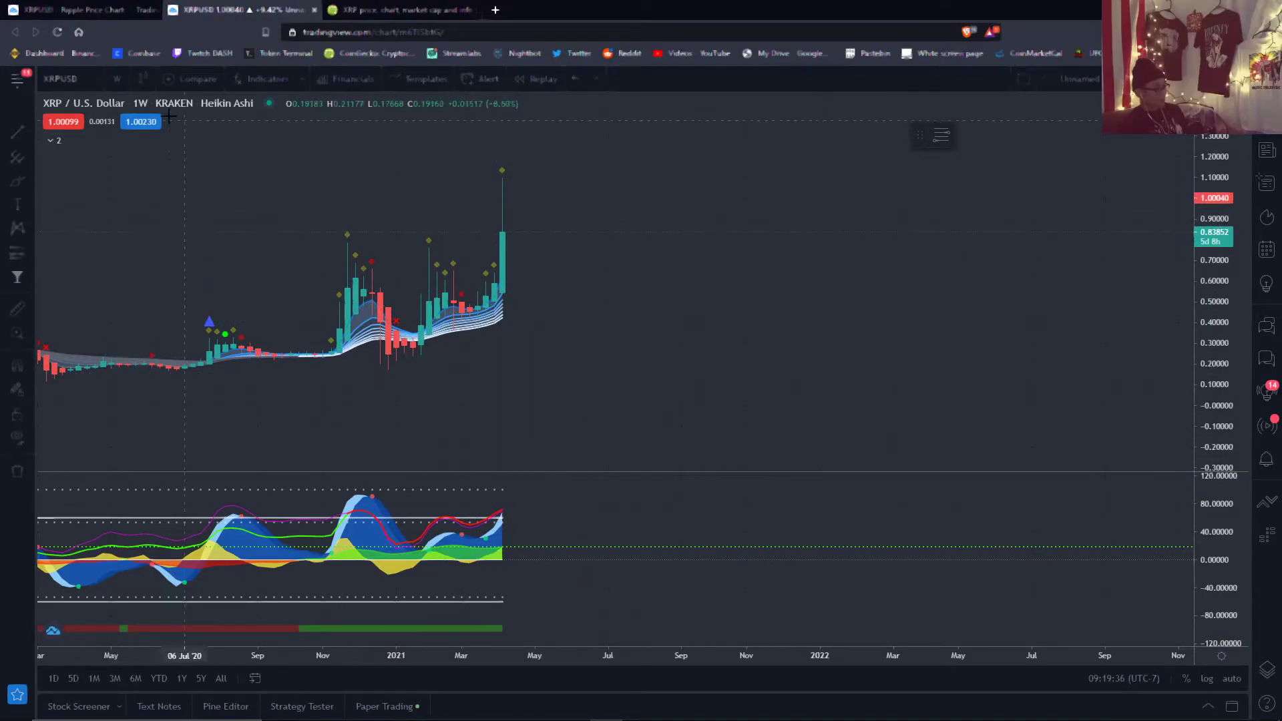
{"action": "left_click", "coordinate": [125, 78]}
{"action": "left_click", "coordinate": [127, 411]}
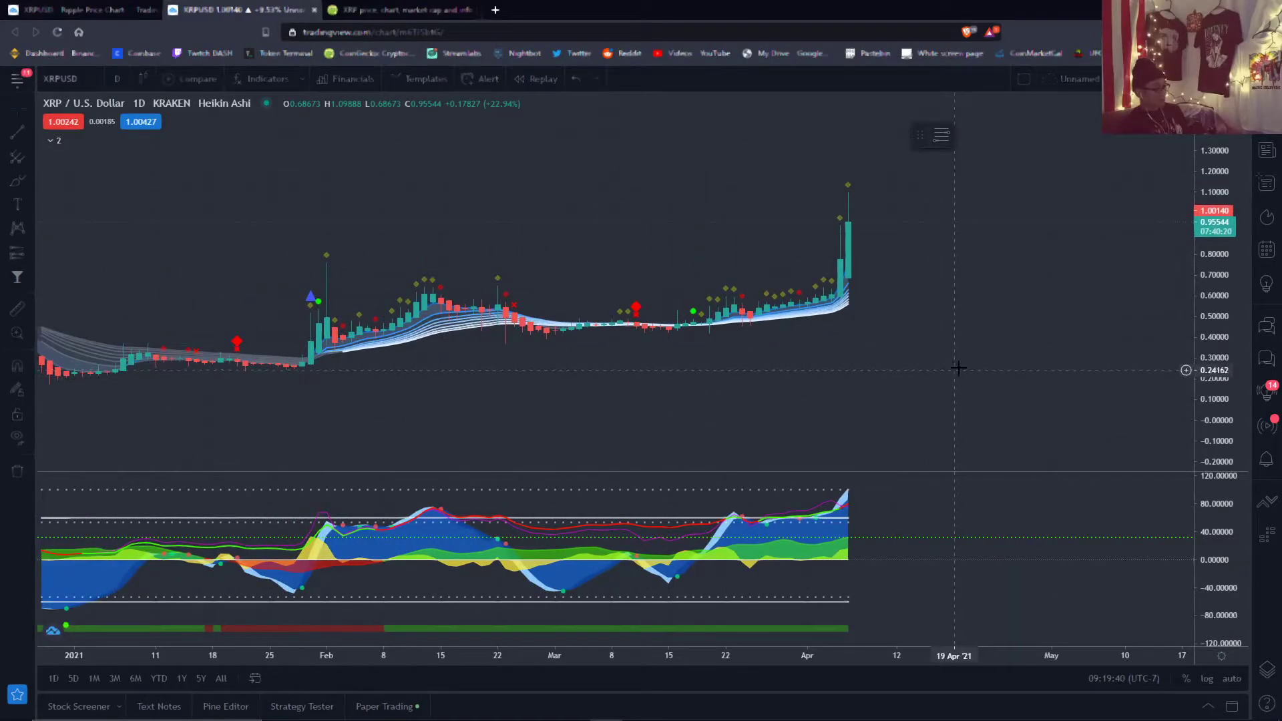
{"action": "left_click_drag", "start_coordinate": [959, 367], "coordinate": [792, 375]}
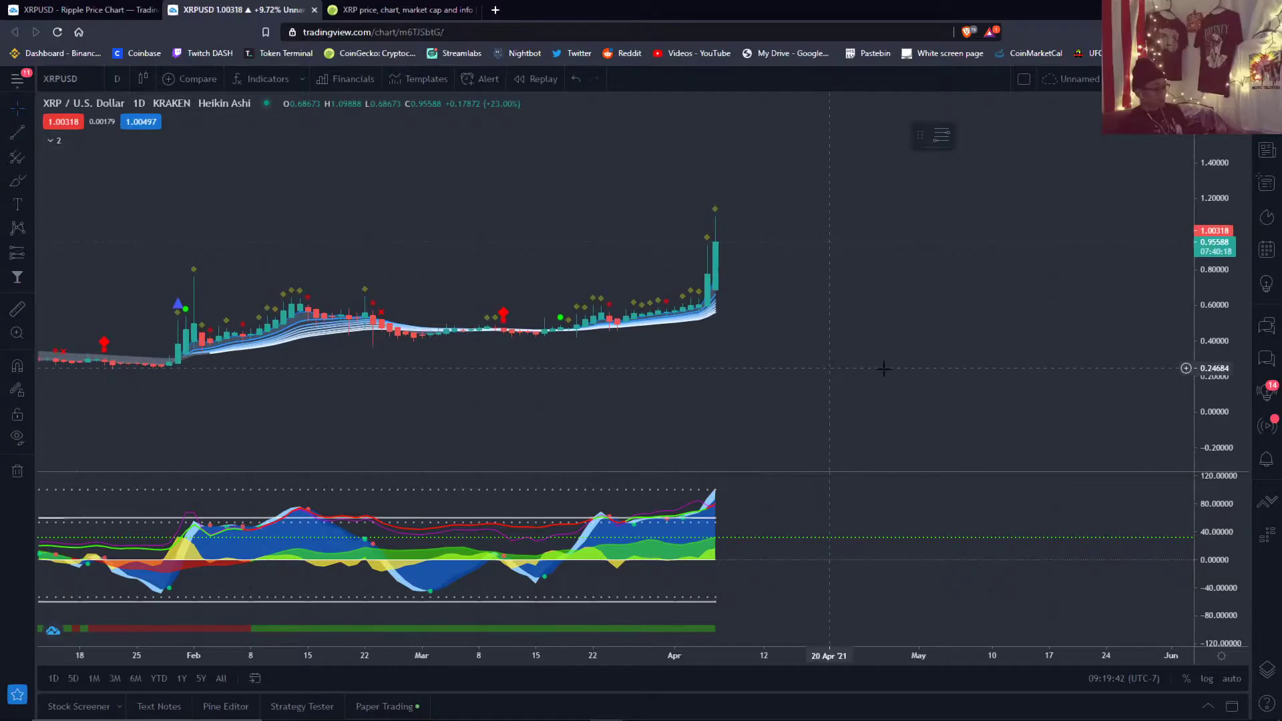
{"action": "left_click_drag", "start_coordinate": [939, 307], "coordinate": [732, 266]}
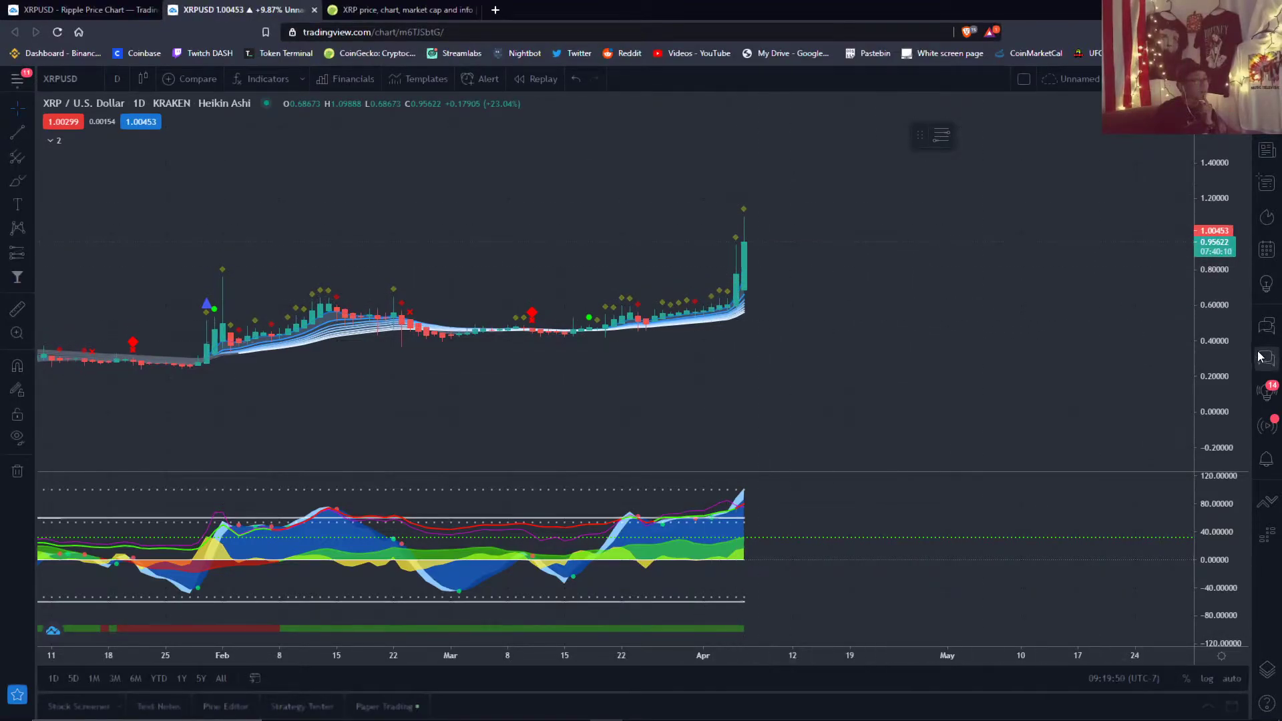
{"action": "left_click_drag", "start_coordinate": [1212, 372], "coordinate": [1222, 270]}
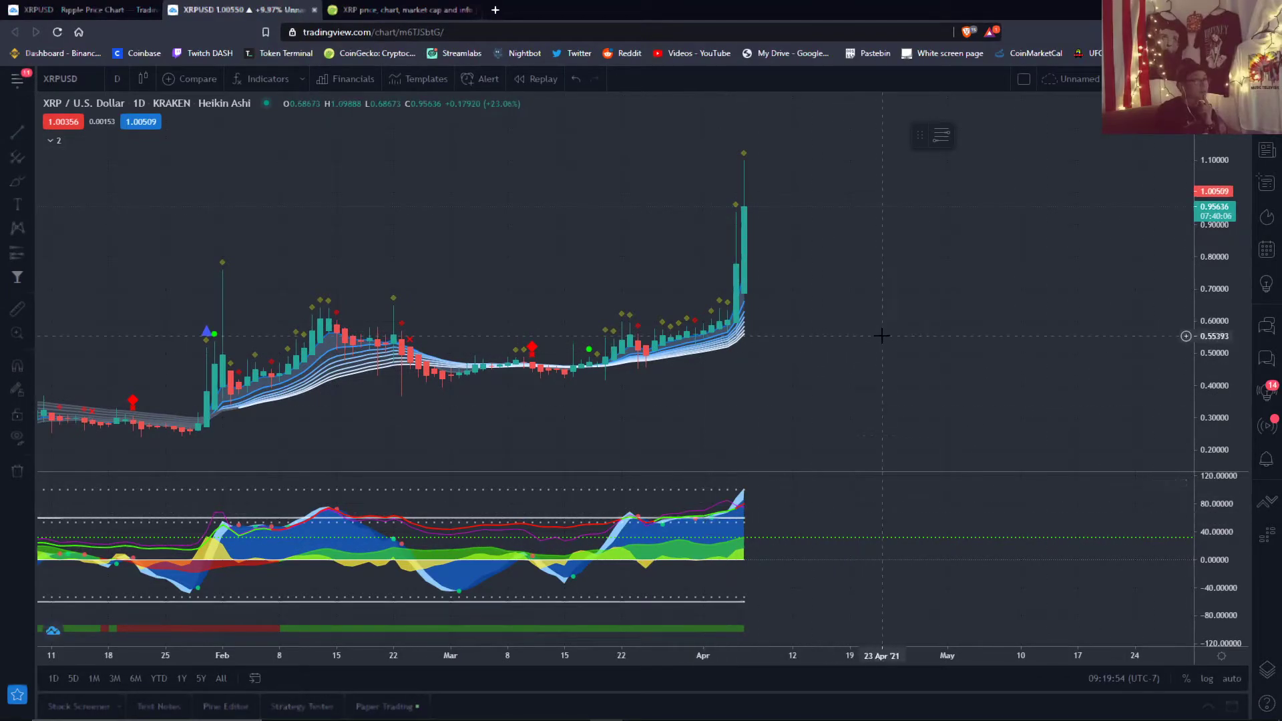
{"action": "left_click_drag", "start_coordinate": [757, 498], "coordinate": [701, 506]}
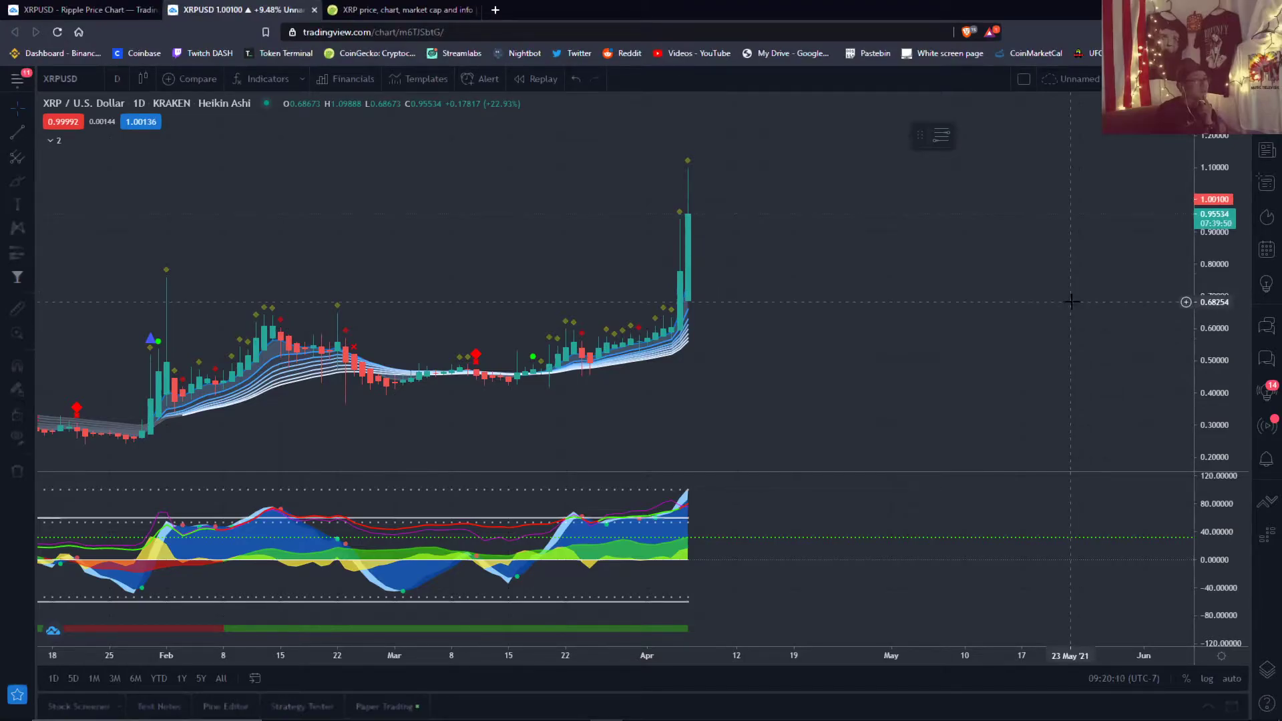
{"action": "left_click_drag", "start_coordinate": [1217, 284], "coordinate": [1217, 308]}
{"action": "left_click_drag", "start_coordinate": [784, 335], "coordinate": [887, 346]}
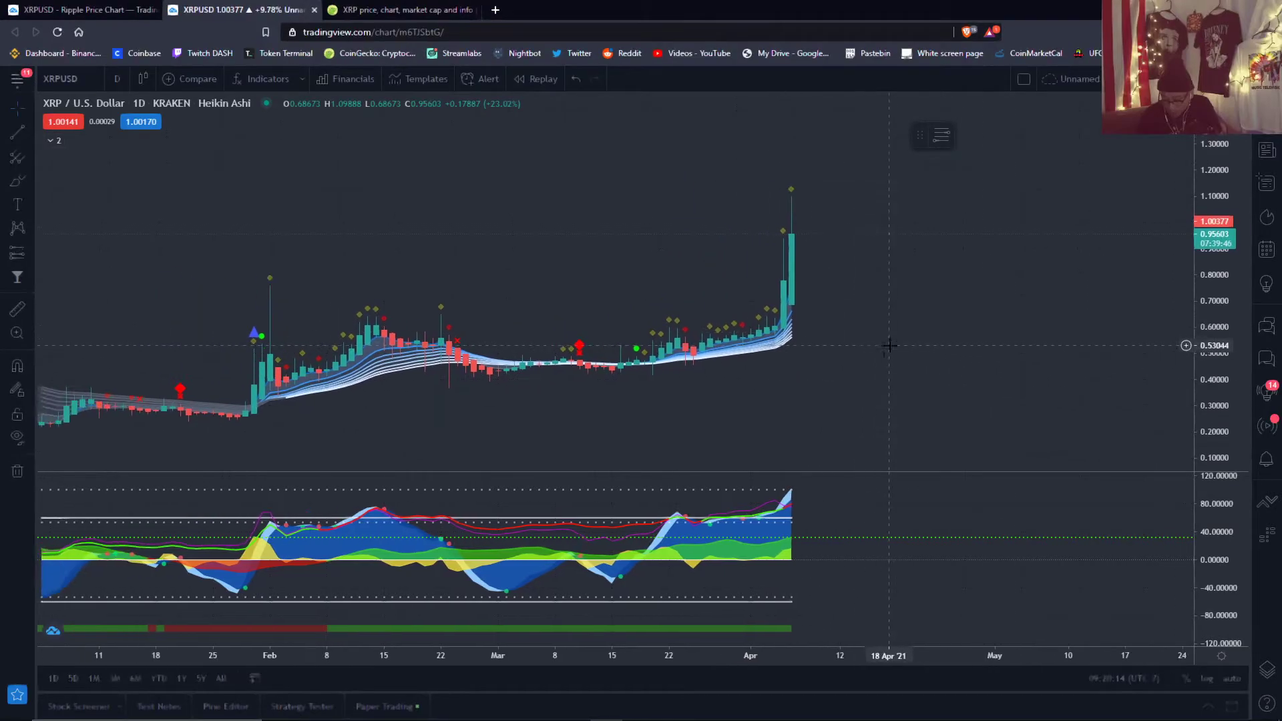
{"action": "left_click_drag", "start_coordinate": [1213, 324], "coordinate": [1235, 246]}
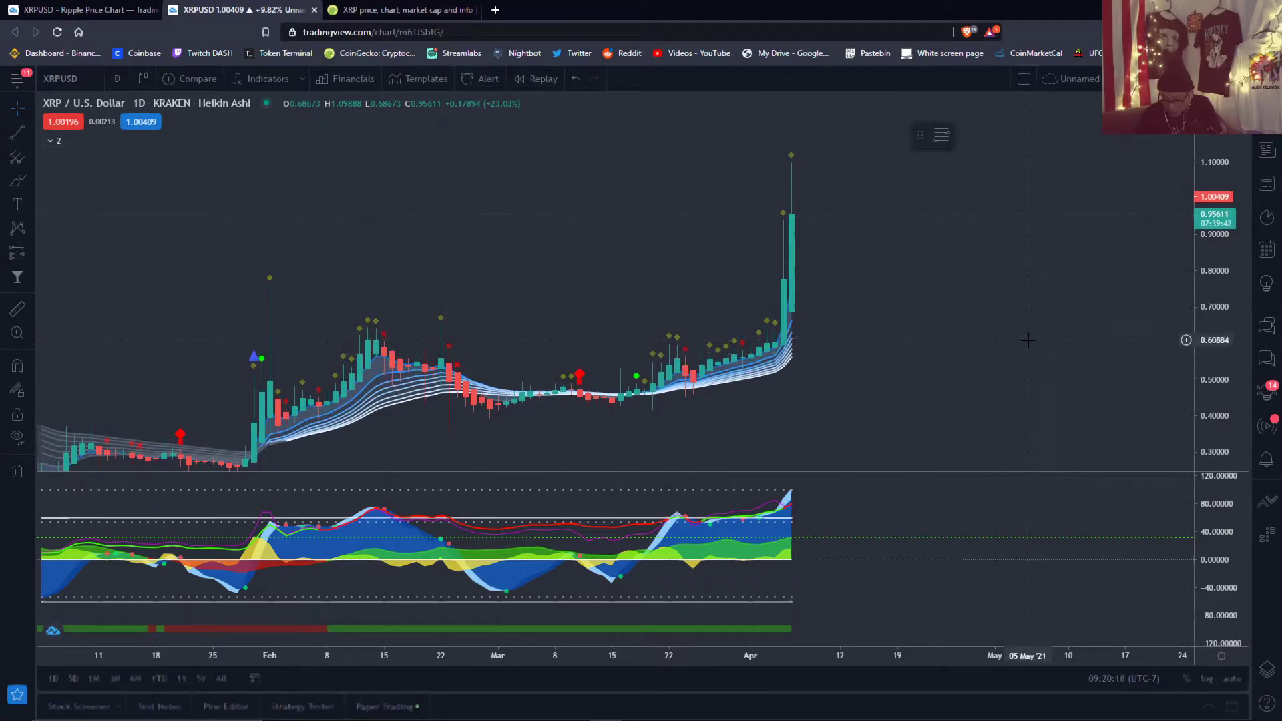
{"action": "scroll", "coordinate": [941, 354], "scroll_direction": "right", "scroll_amount": 3}
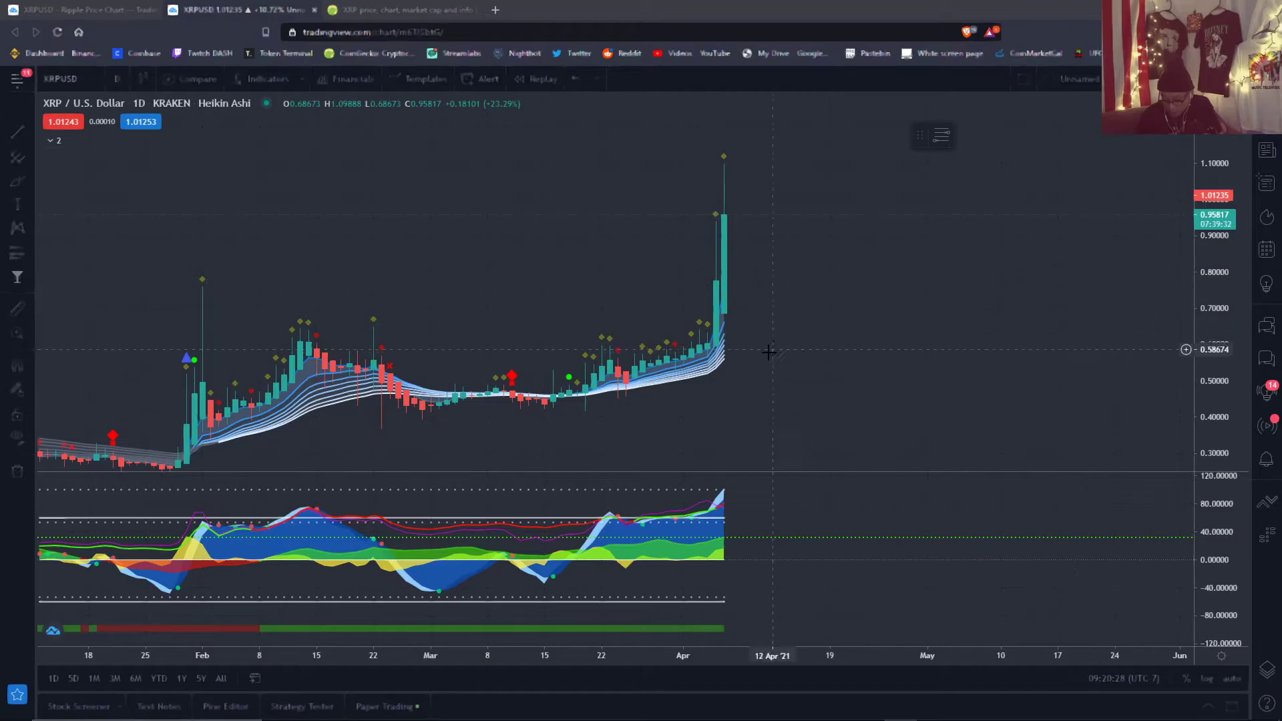
{"action": "left_click_drag", "start_coordinate": [768, 352], "coordinate": [801, 435]}
{"action": "scroll", "coordinate": [855, 314], "scroll_direction": "right", "scroll_amount": 3}
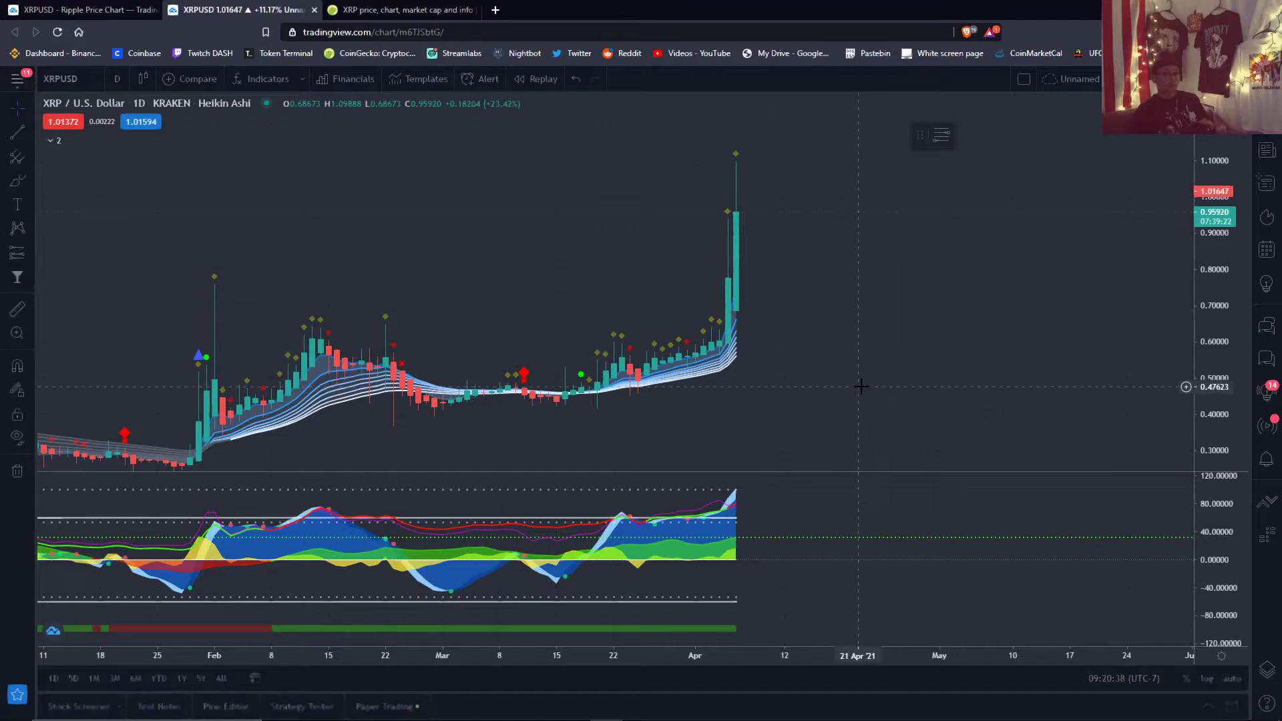
{"action": "scroll", "coordinate": [779, 341], "scroll_direction": "right", "scroll_amount": 6}
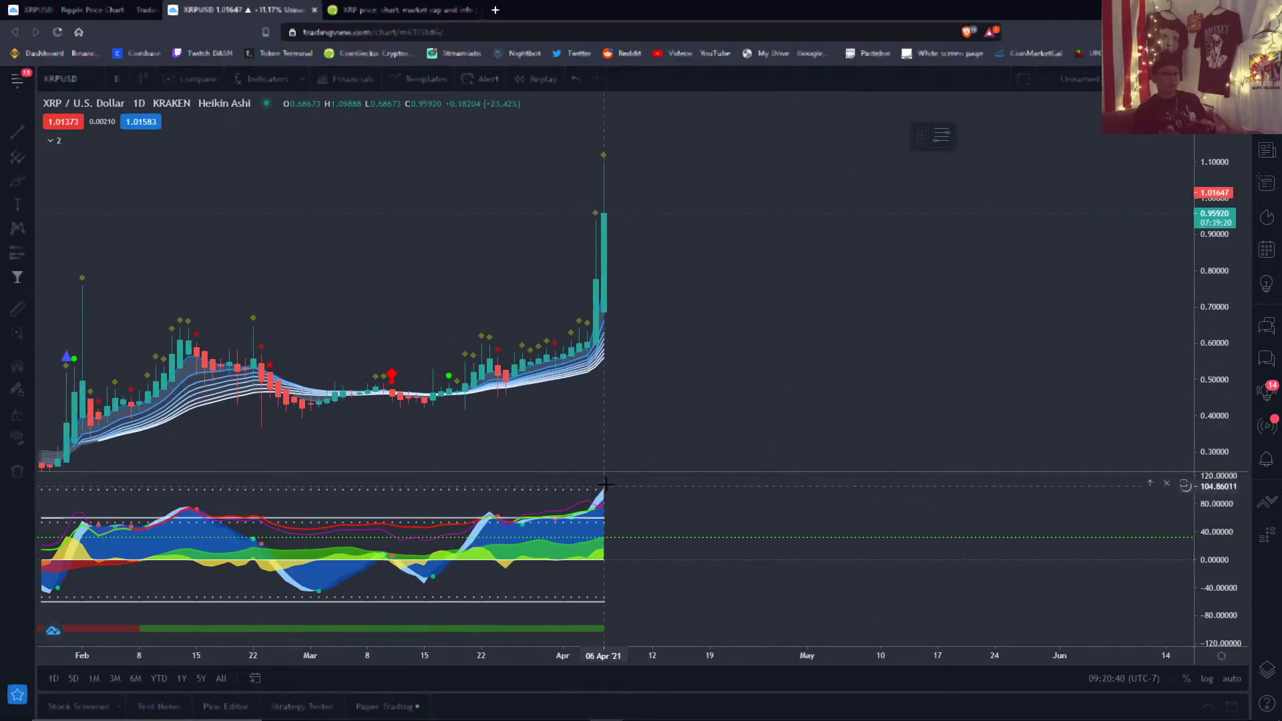
{"action": "scroll", "coordinate": [715, 392], "scroll_direction": "left", "scroll_amount": 3}
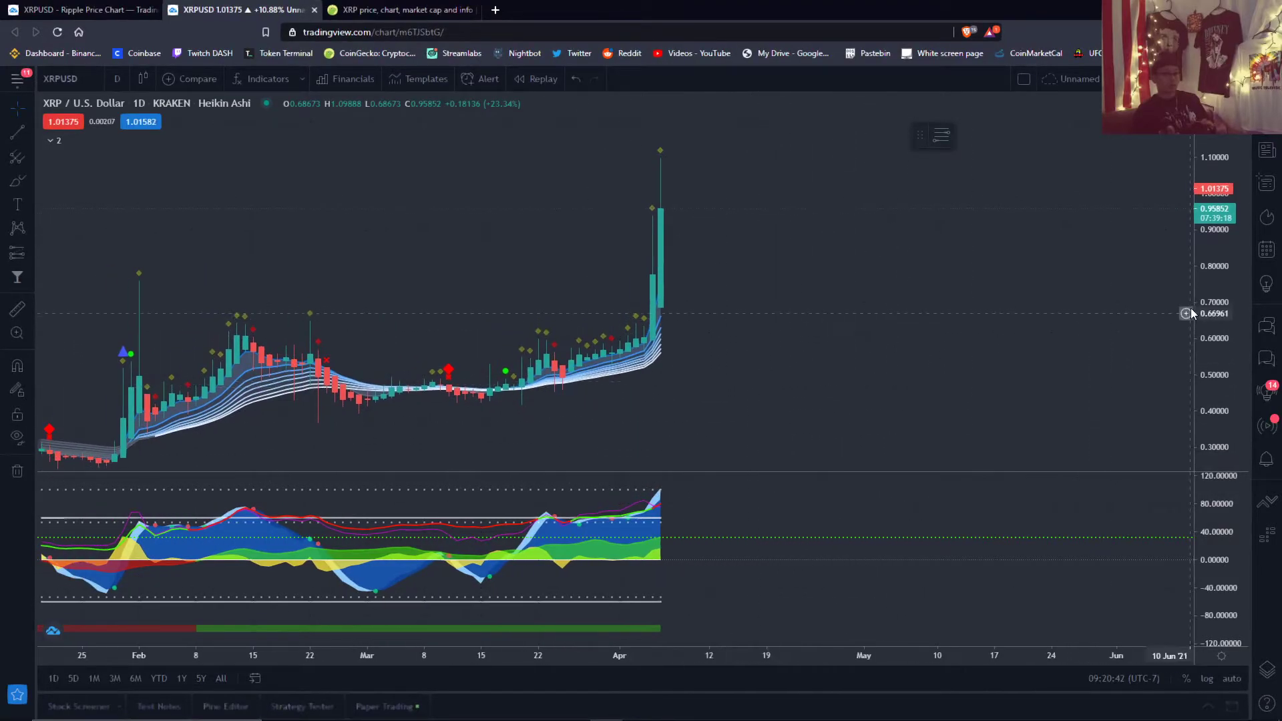
{"action": "left_click_drag", "start_coordinate": [1223, 305], "coordinate": [1223, 324]}
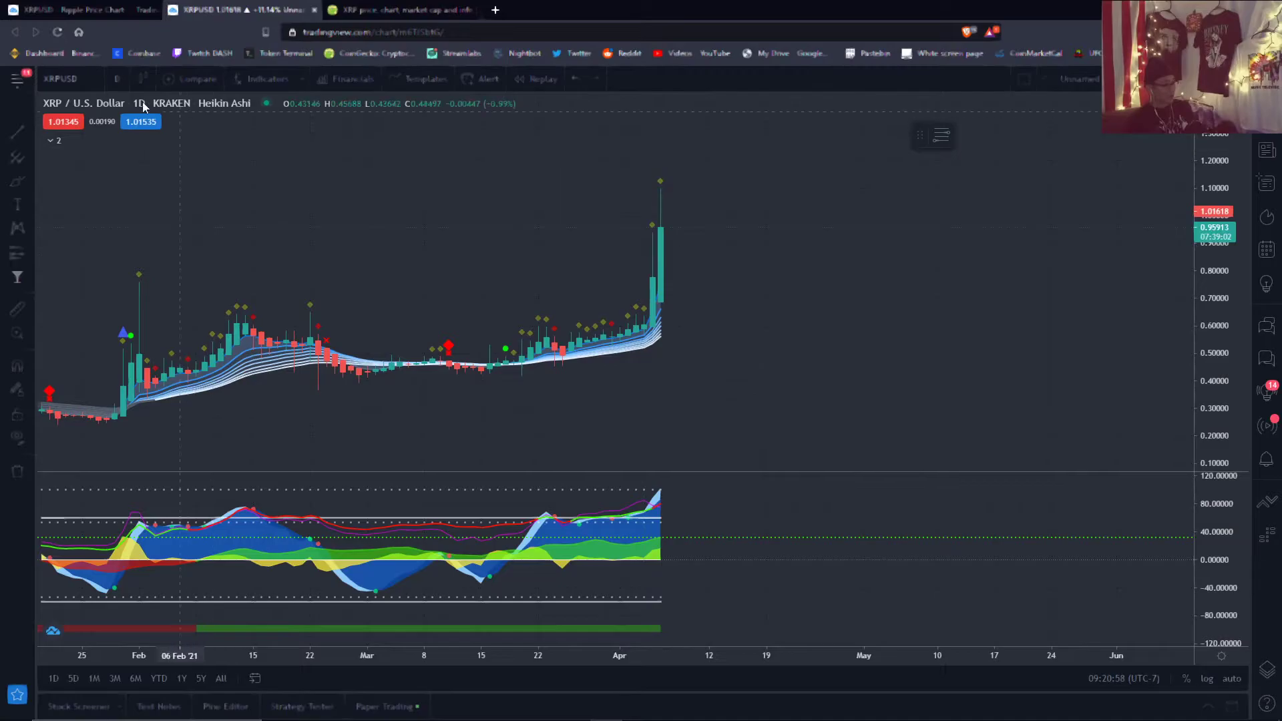
Show 4-hour candles from late March to 6 April with empty space after the latest bar, Brush tool ready
{"action": "left_click", "coordinate": [116, 81]}
{"action": "left_click", "coordinate": [149, 364]}
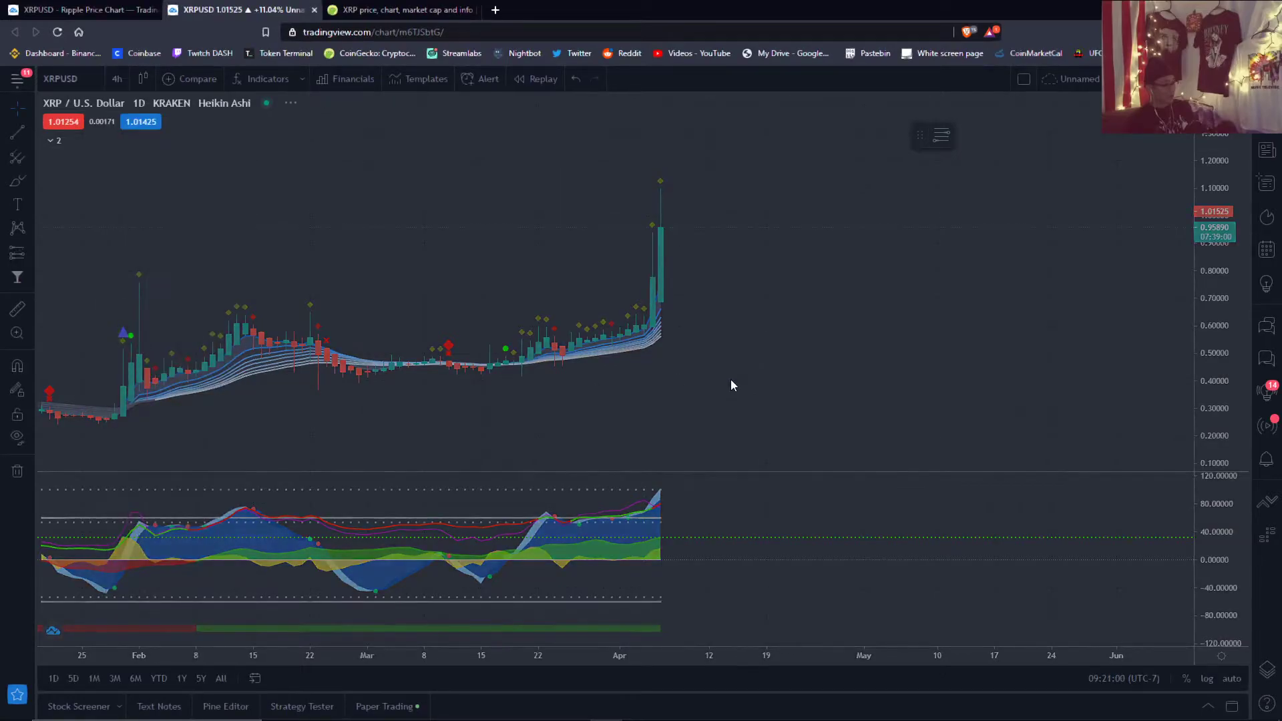
{"action": "left_click_drag", "start_coordinate": [664, 401], "coordinate": [853, 358]}
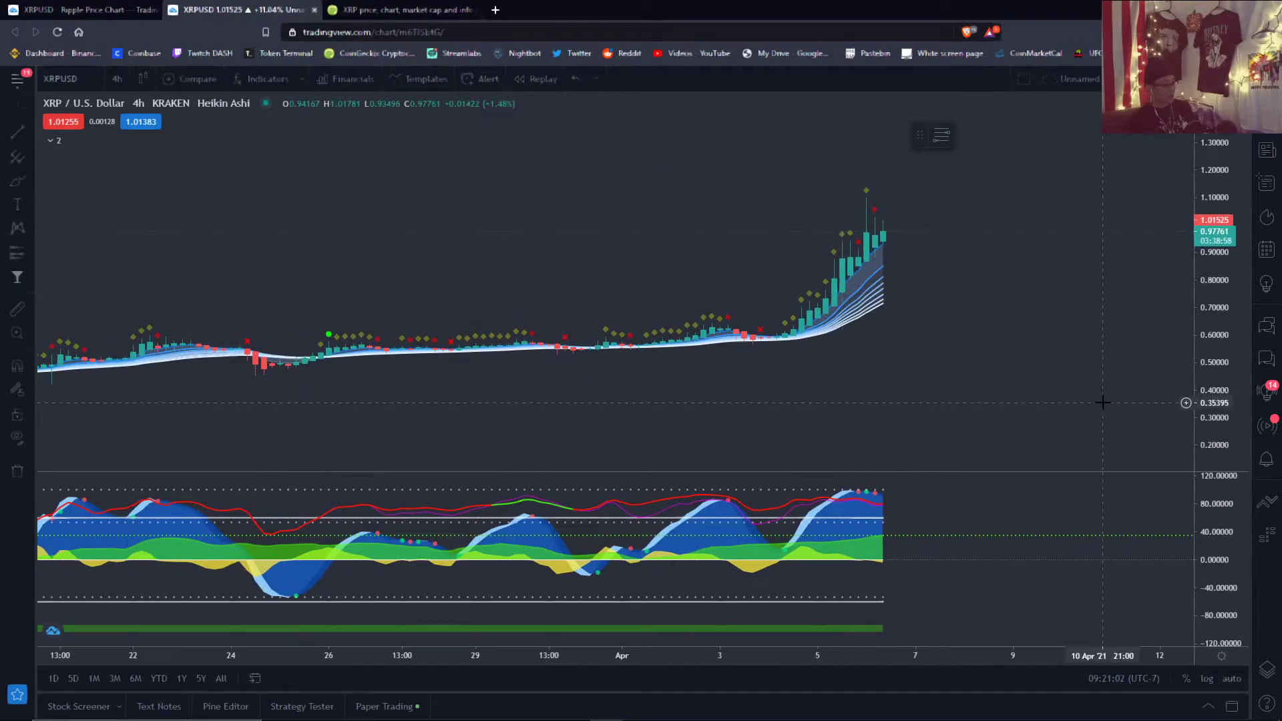
{"action": "left_click_drag", "start_coordinate": [935, 368], "coordinate": [931, 300]}
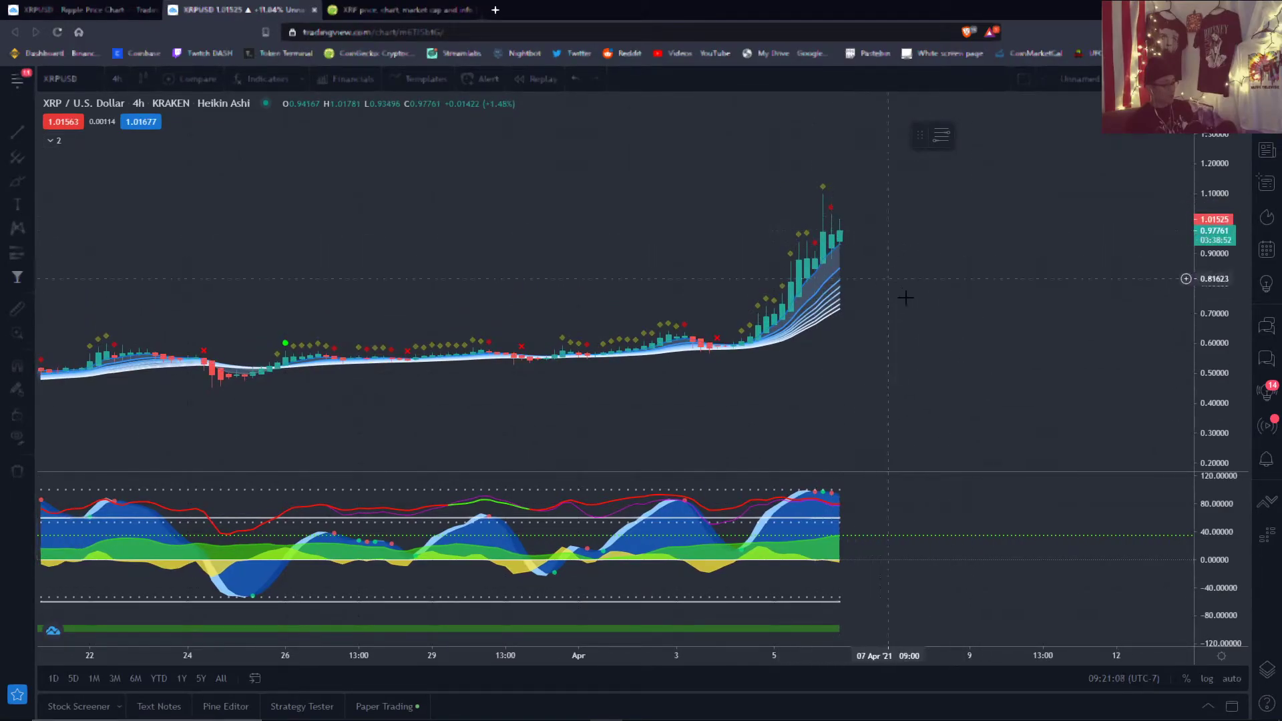
{"action": "left_click_drag", "start_coordinate": [927, 381], "coordinate": [816, 383]}
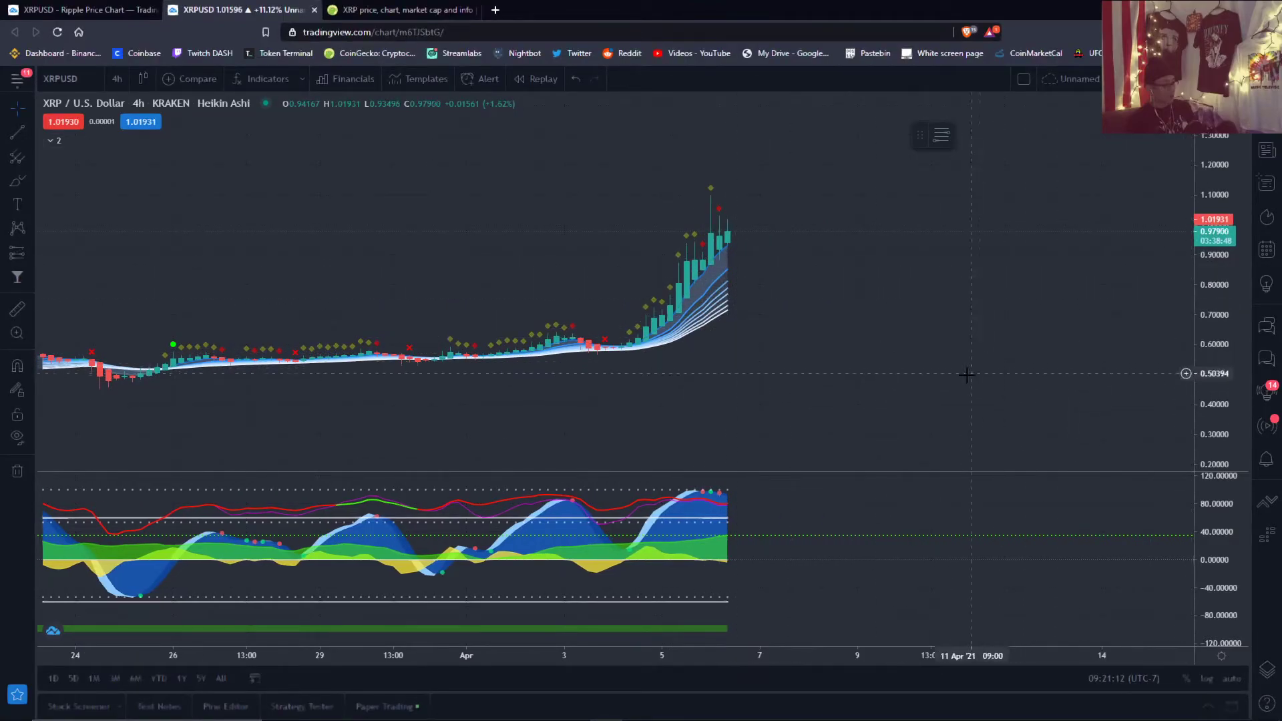
{"action": "left_click_drag", "start_coordinate": [946, 374], "coordinate": [884, 364]}
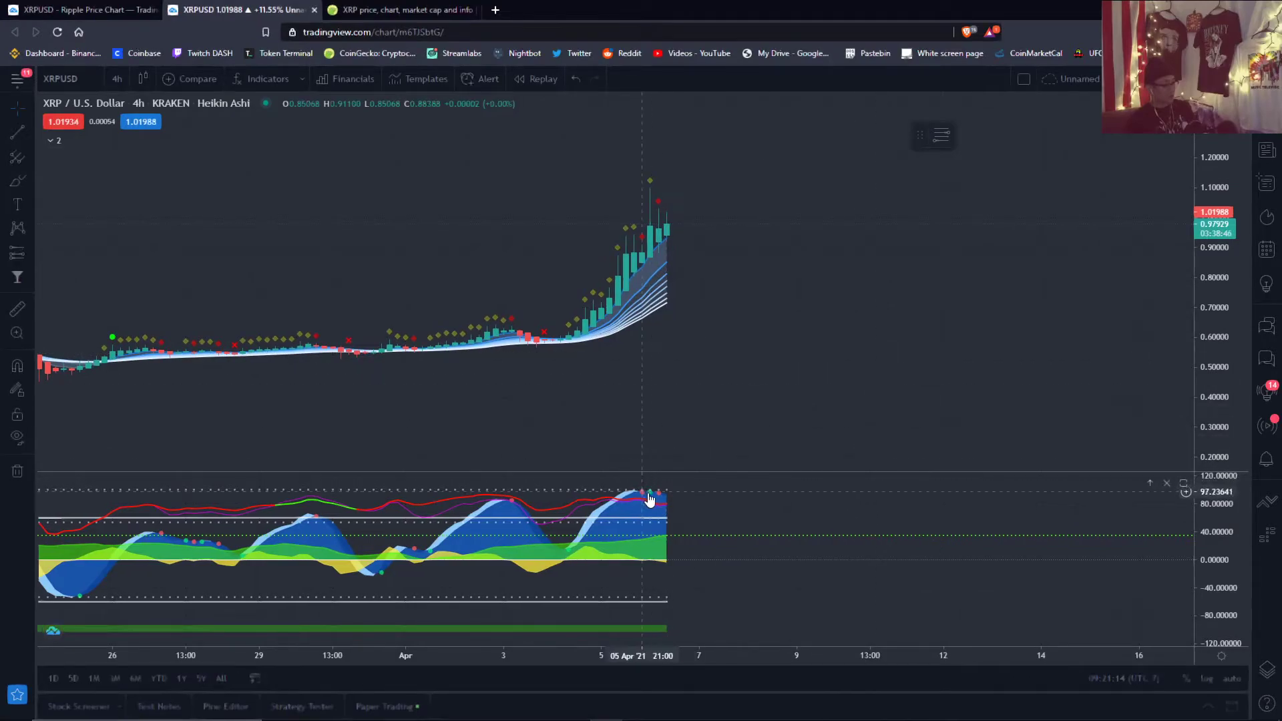
{"action": "left_click_drag", "start_coordinate": [784, 392], "coordinate": [719, 438]}
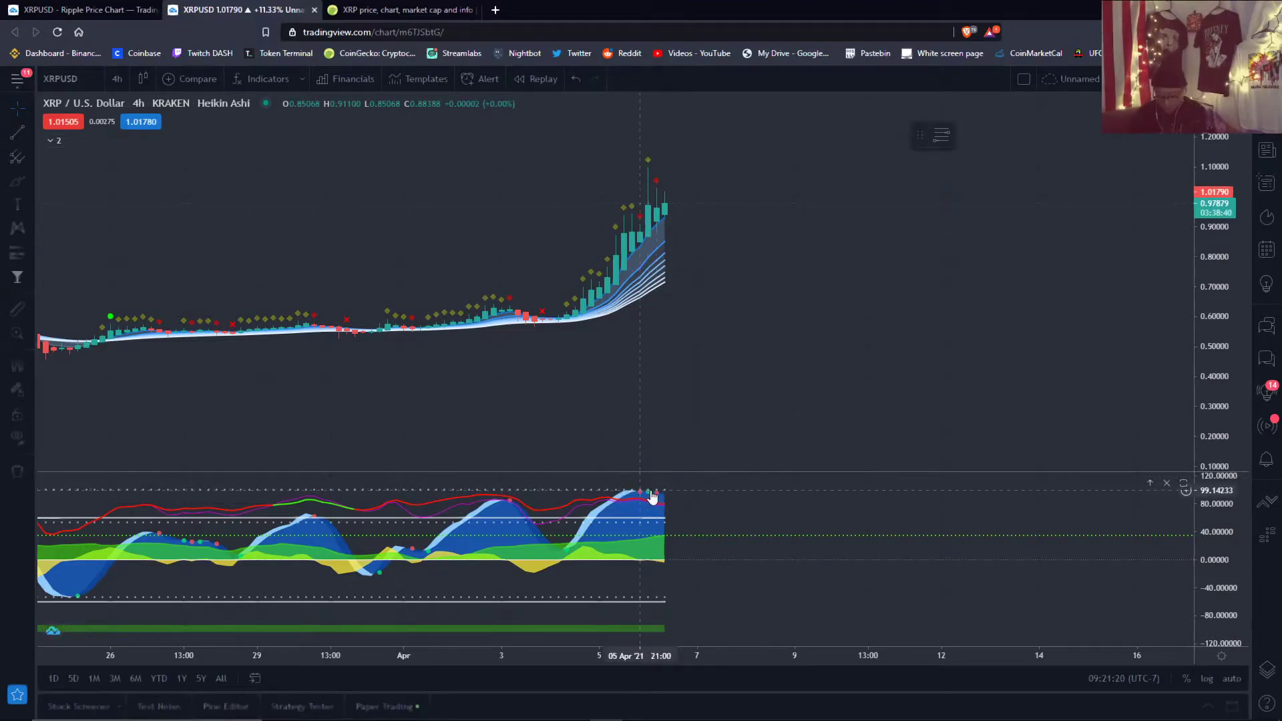
{"action": "left_click", "coordinate": [17, 189]}
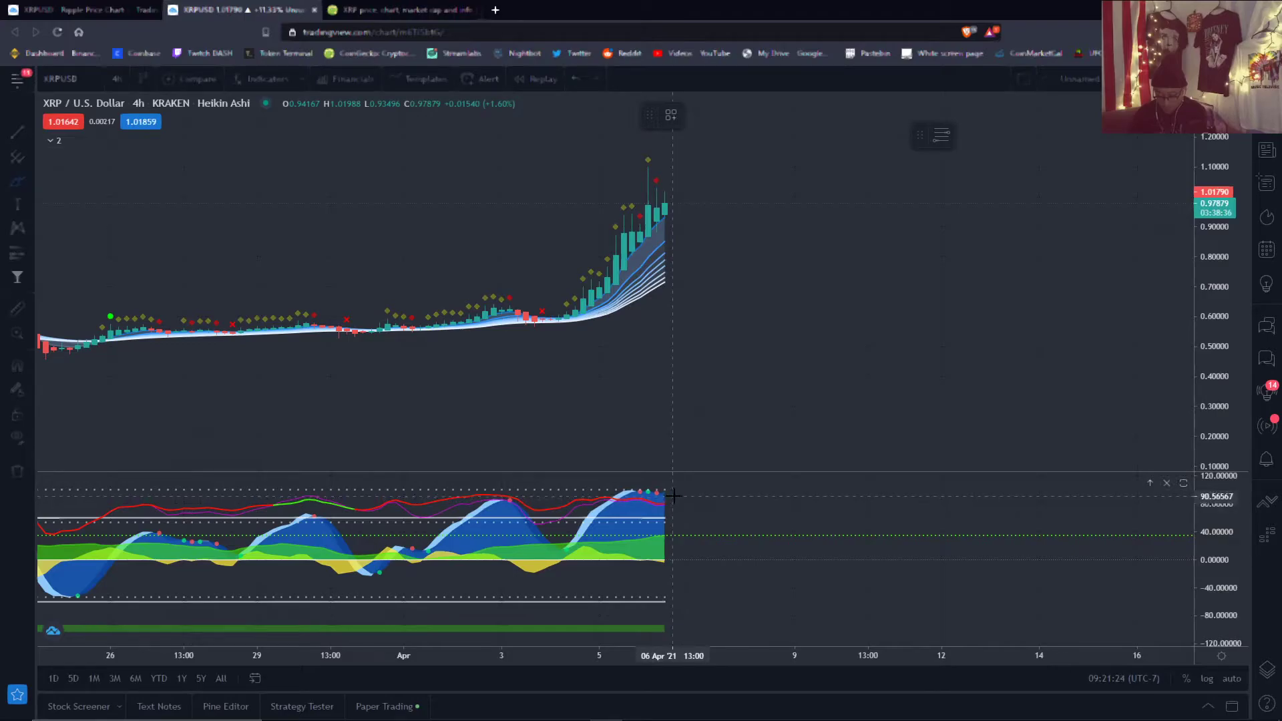
Sketch a yellow dip-then-peak curve in the oscillator pane beyond the latest 4-hour bars
{"action": "left_click_drag", "start_coordinate": [682, 497], "coordinate": [723, 558]}
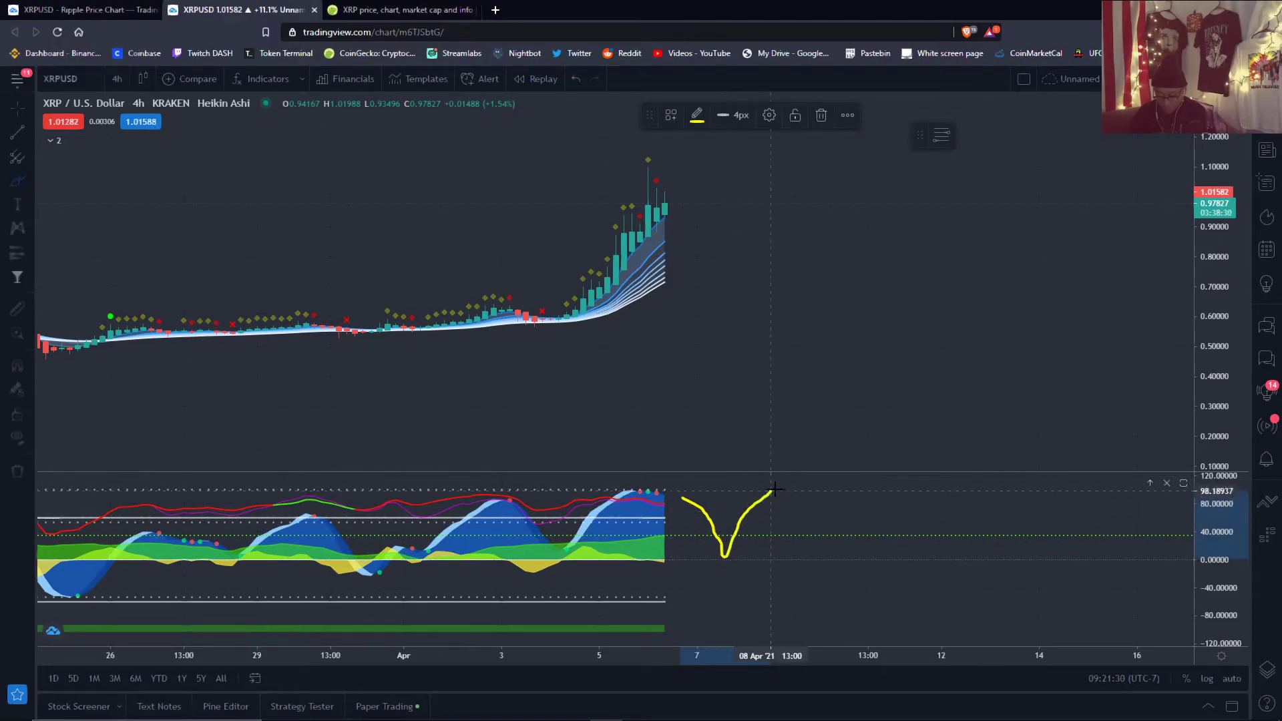
{"action": "left_click_drag", "start_coordinate": [775, 489], "coordinate": [816, 553]}
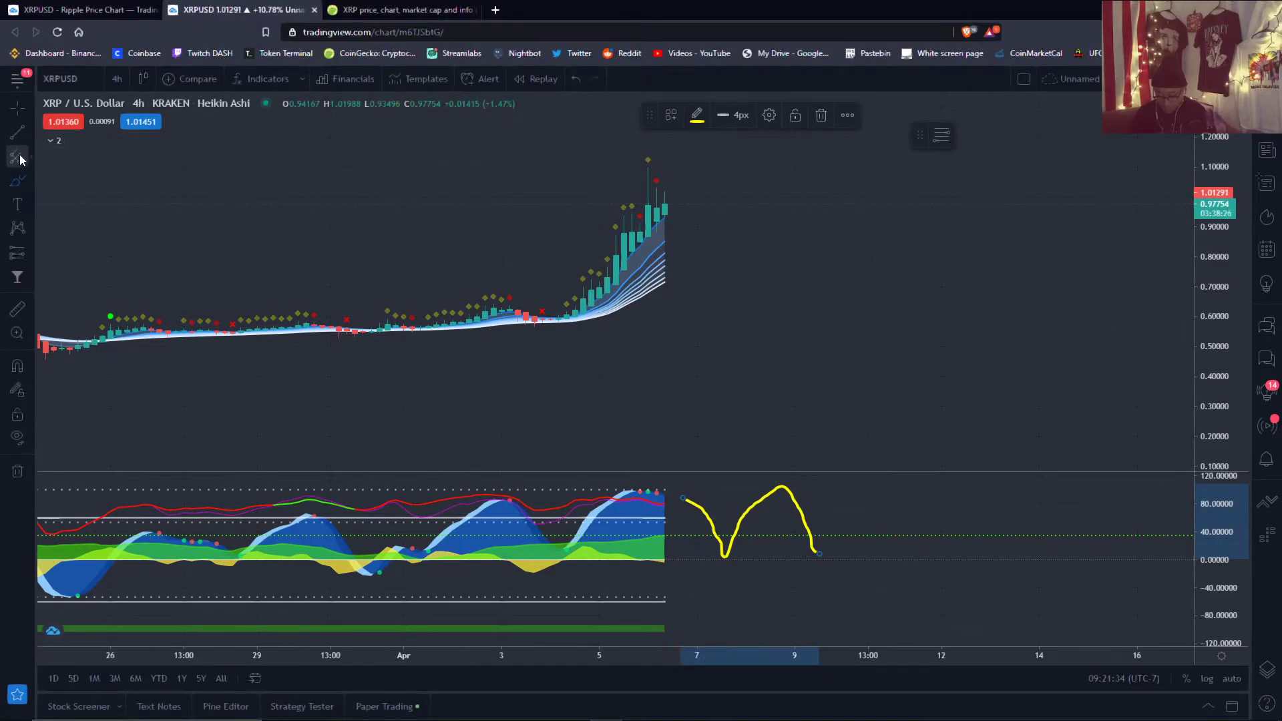
{"action": "left_click", "coordinate": [17, 107]}
{"action": "left_click_drag", "start_coordinate": [412, 414], "coordinate": [764, 375]}
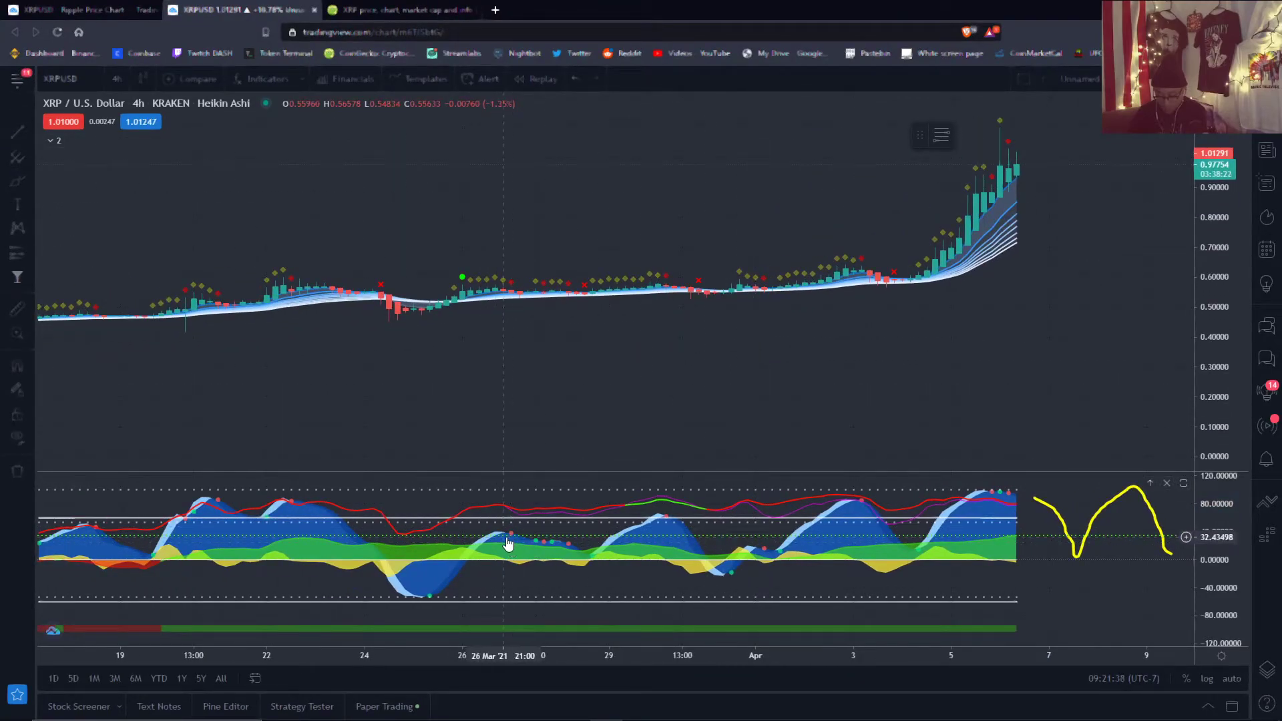
Draw a pink trend line from the late-March oscillator peak to the latest peak
{"action": "left_click", "coordinate": [17, 132]}
{"action": "left_click", "coordinate": [503, 532]}
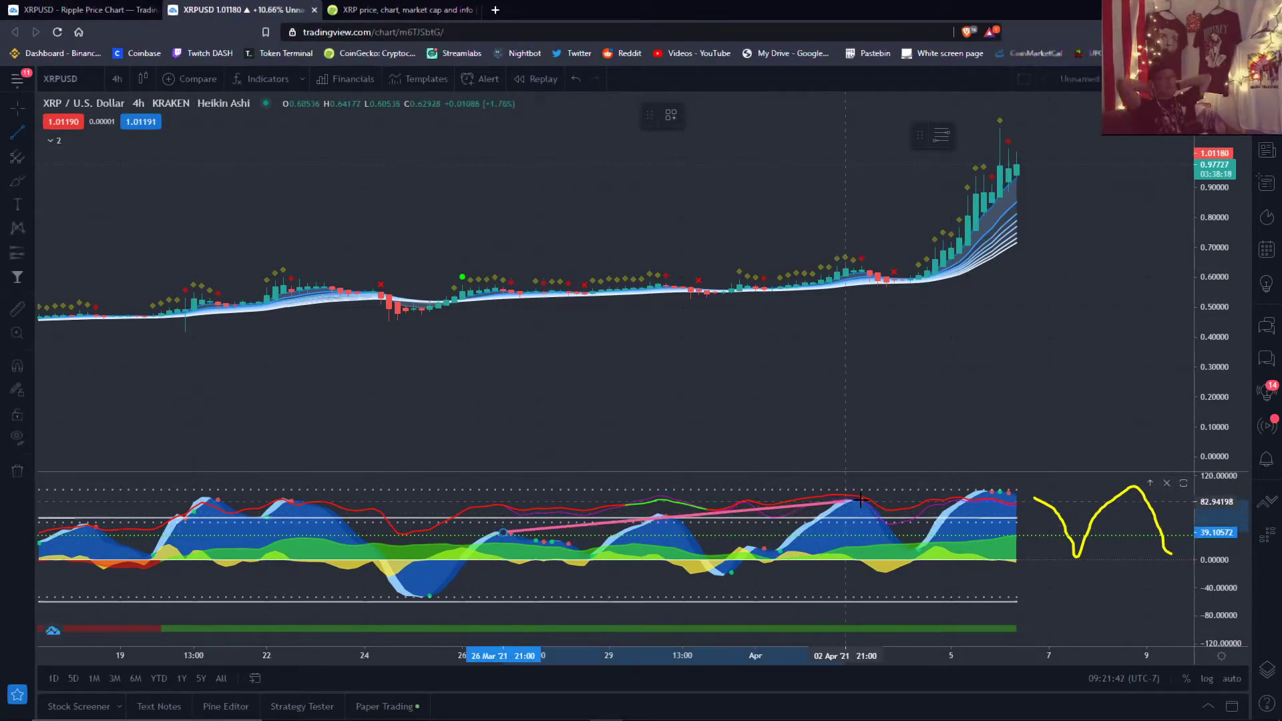
{"action": "left_click", "coordinate": [1009, 487]}
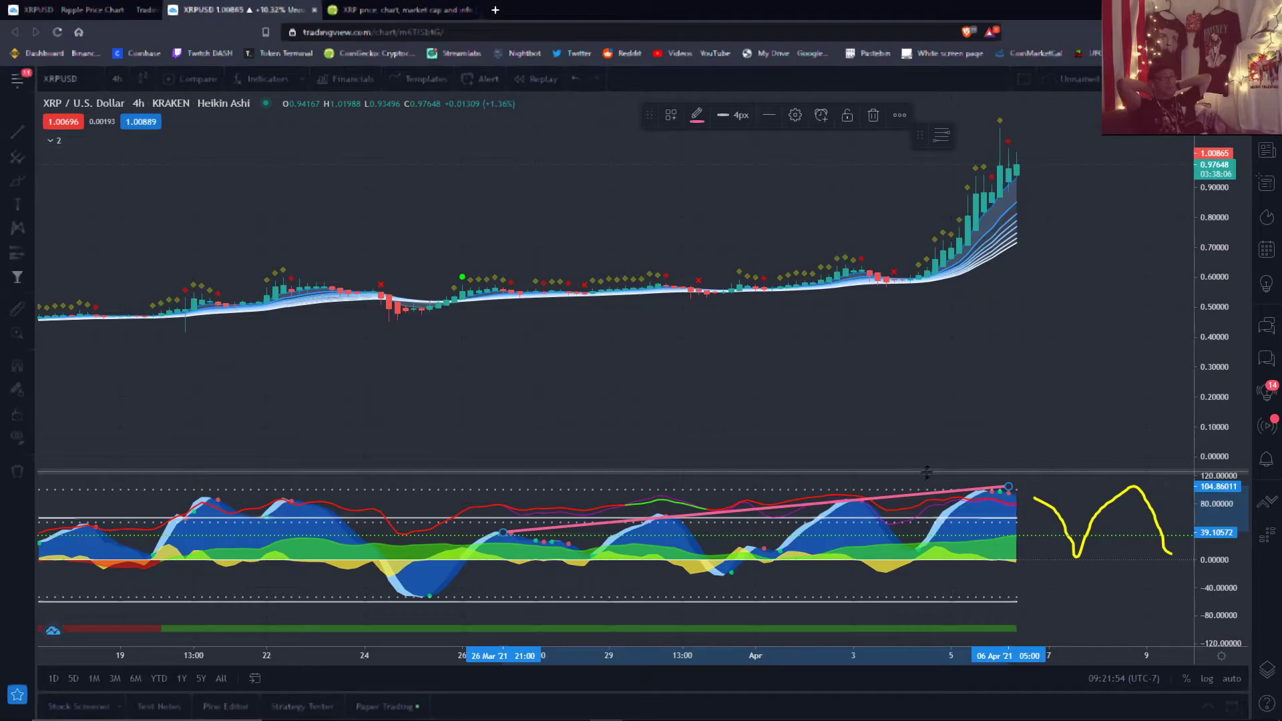
Make the oscillator pane taller and shift the chart left to open future space
{"action": "left_click_drag", "start_coordinate": [931, 451], "coordinate": [931, 415]}
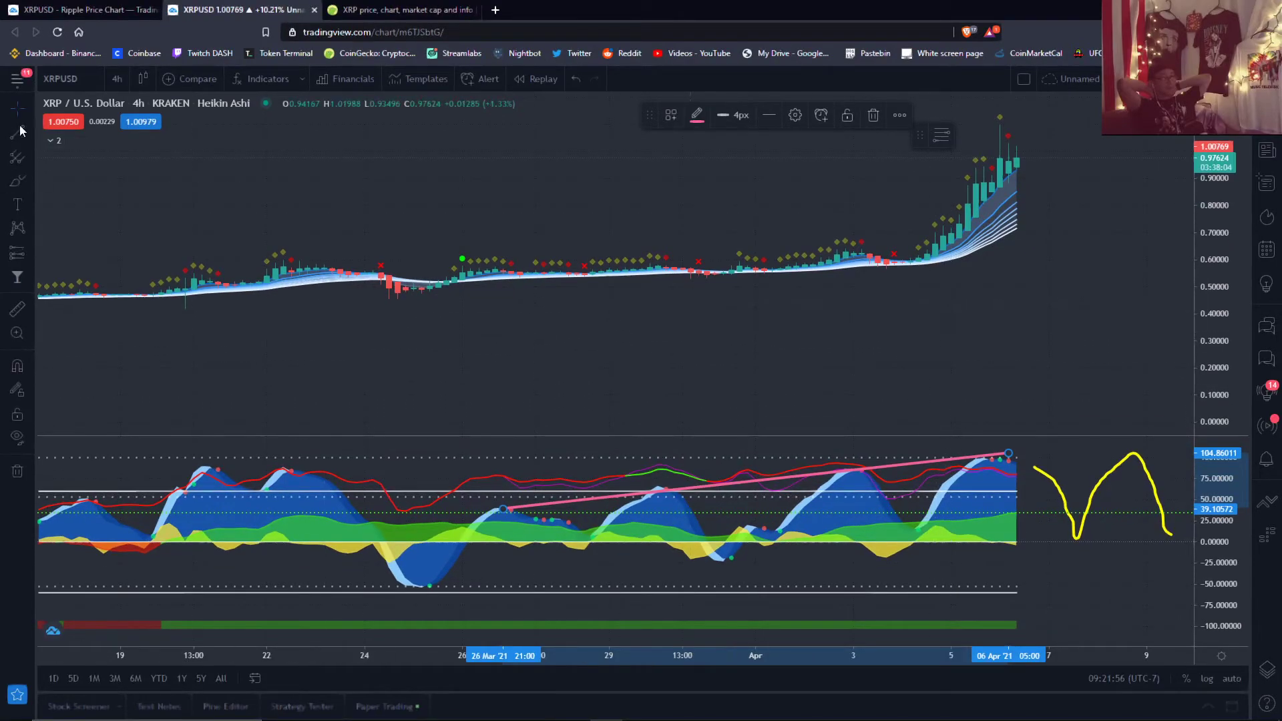
{"action": "left_click_drag", "start_coordinate": [1040, 478], "coordinate": [807, 479]}
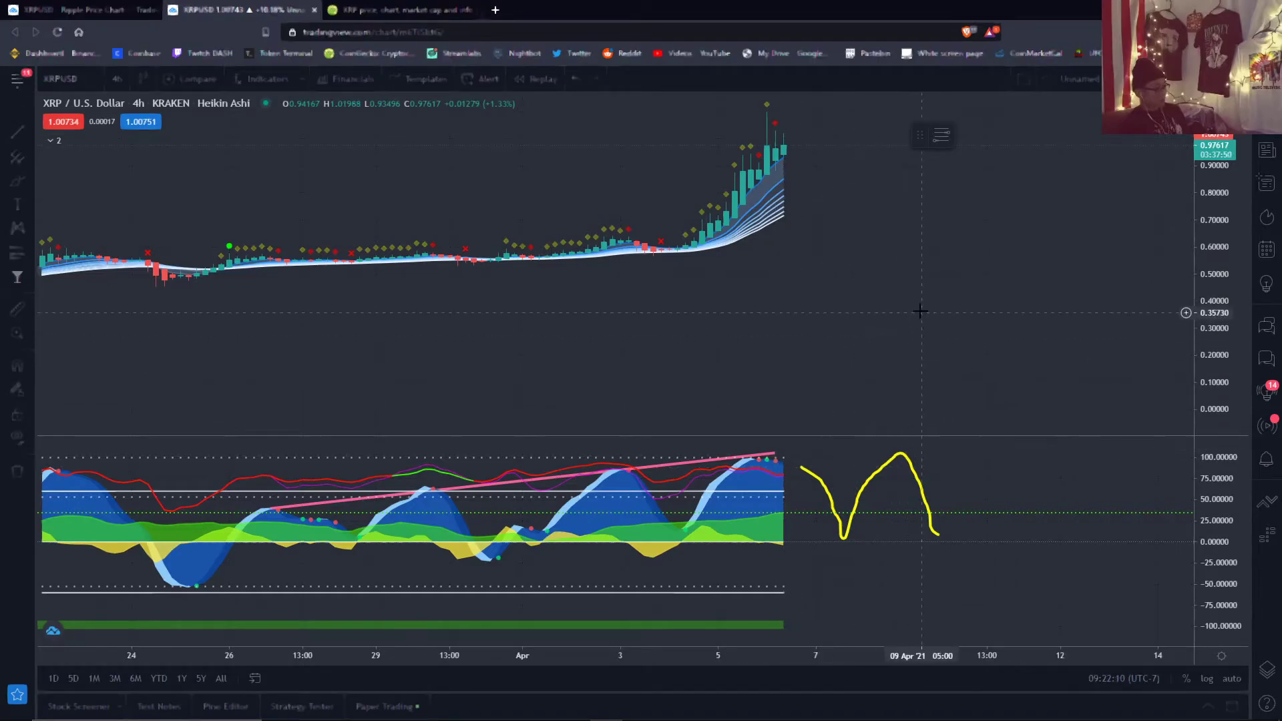
{"action": "left_click_drag", "start_coordinate": [871, 338], "coordinate": [768, 331]}
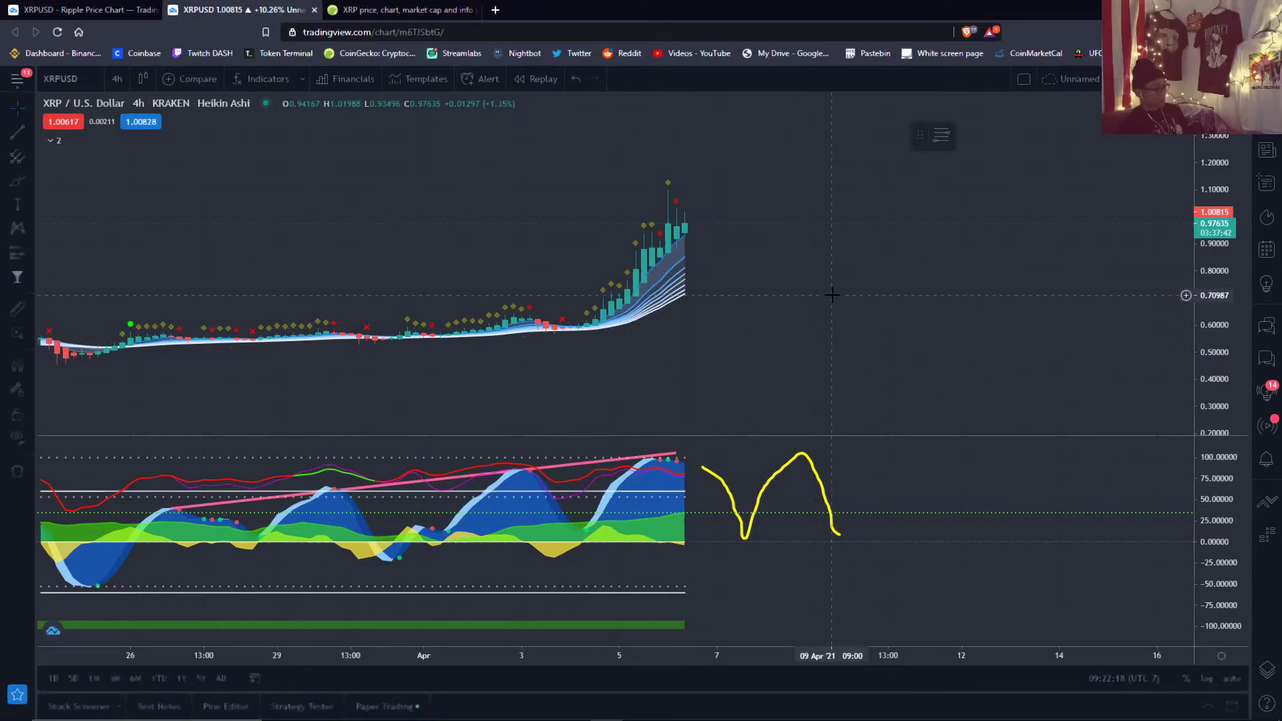
{"action": "left_click_drag", "start_coordinate": [833, 289], "coordinate": [765, 312]}
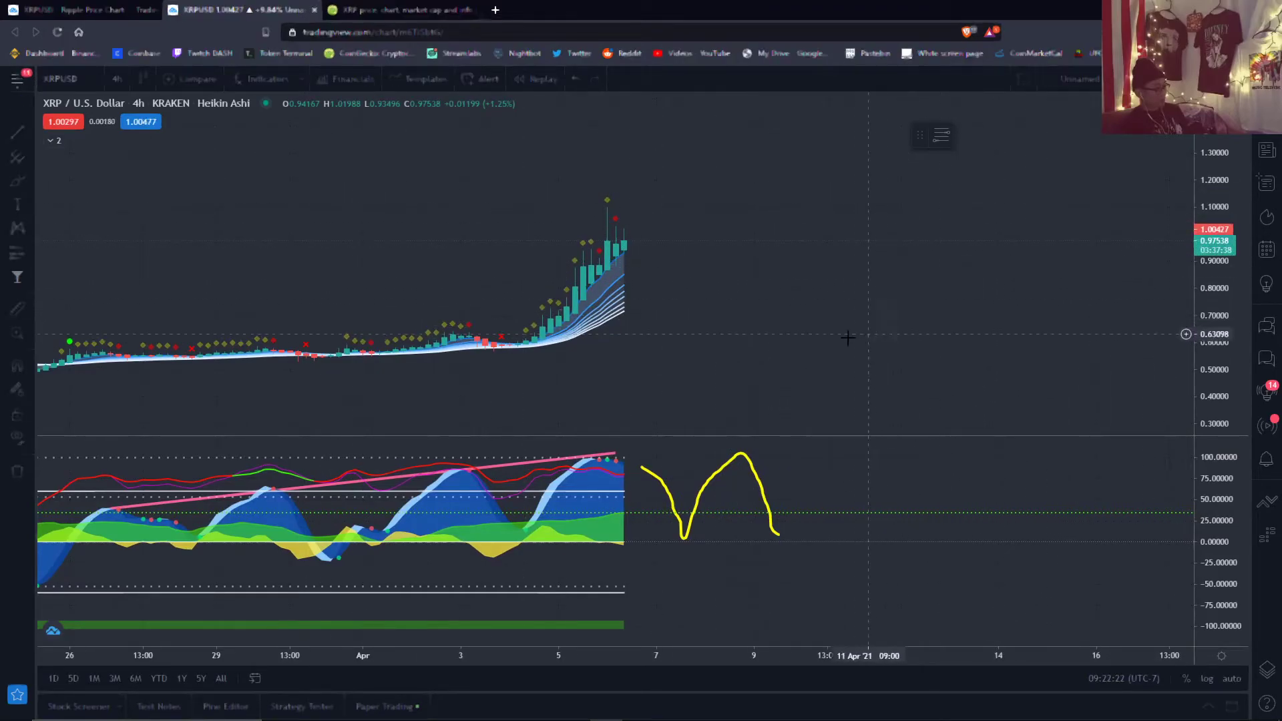
Switch to 1-hour candles and delete the yellow drawn line
{"action": "left_click", "coordinate": [126, 83]}
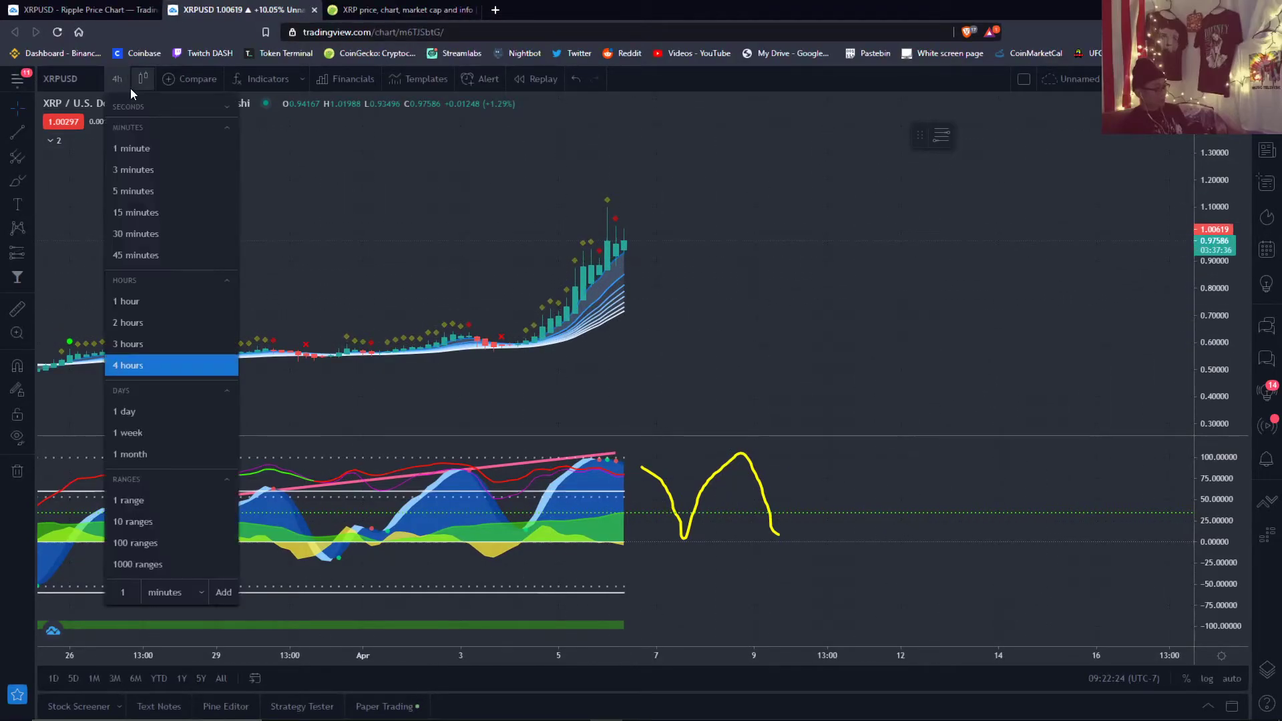
{"action": "left_click", "coordinate": [155, 298]}
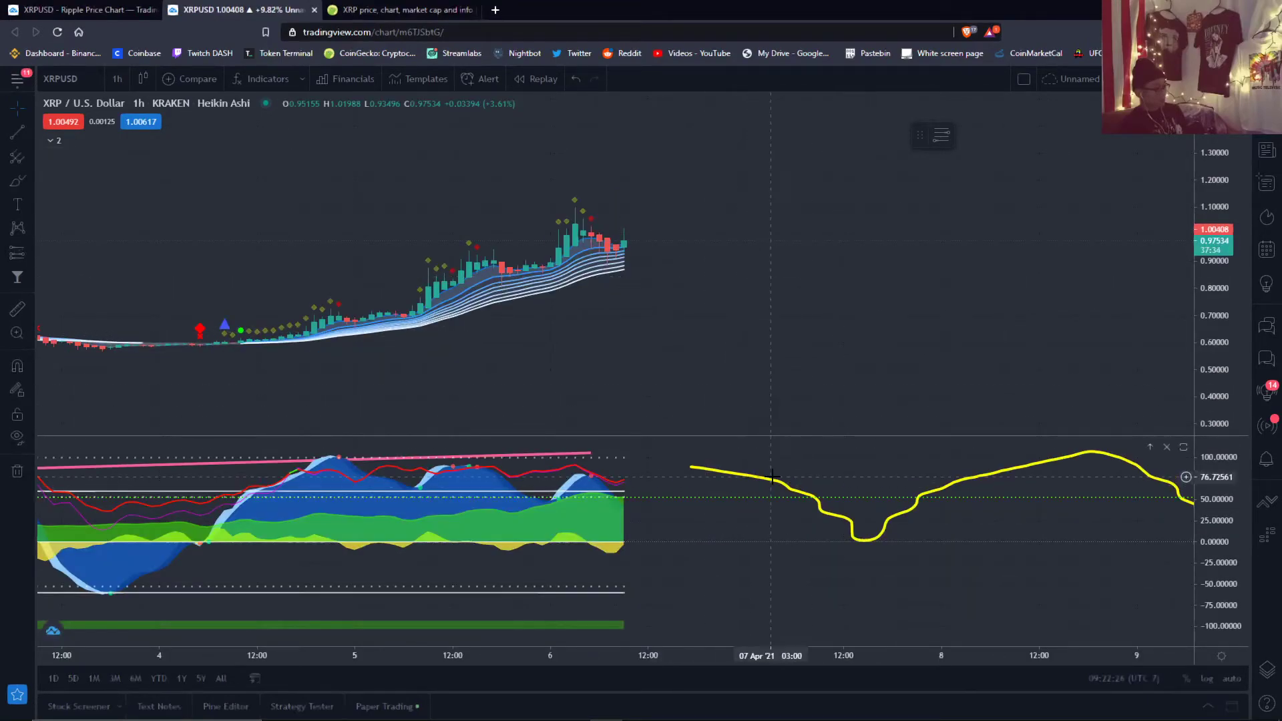
{"action": "left_click", "coordinate": [772, 480]}
{"action": "left_click", "coordinate": [821, 116]}
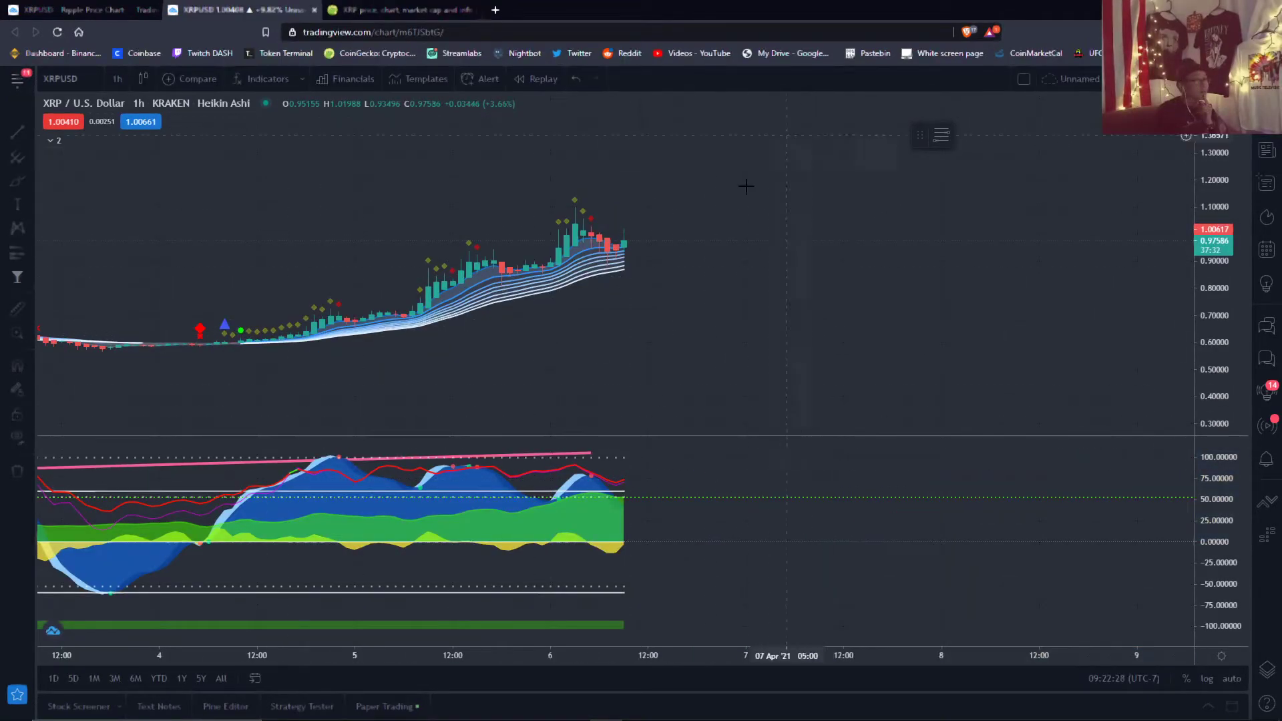
Stretch the price scale and leave empty room right of the latest 1-hour candles
{"action": "scroll", "coordinate": [708, 341], "scroll_direction": "down", "scroll_amount": 3}
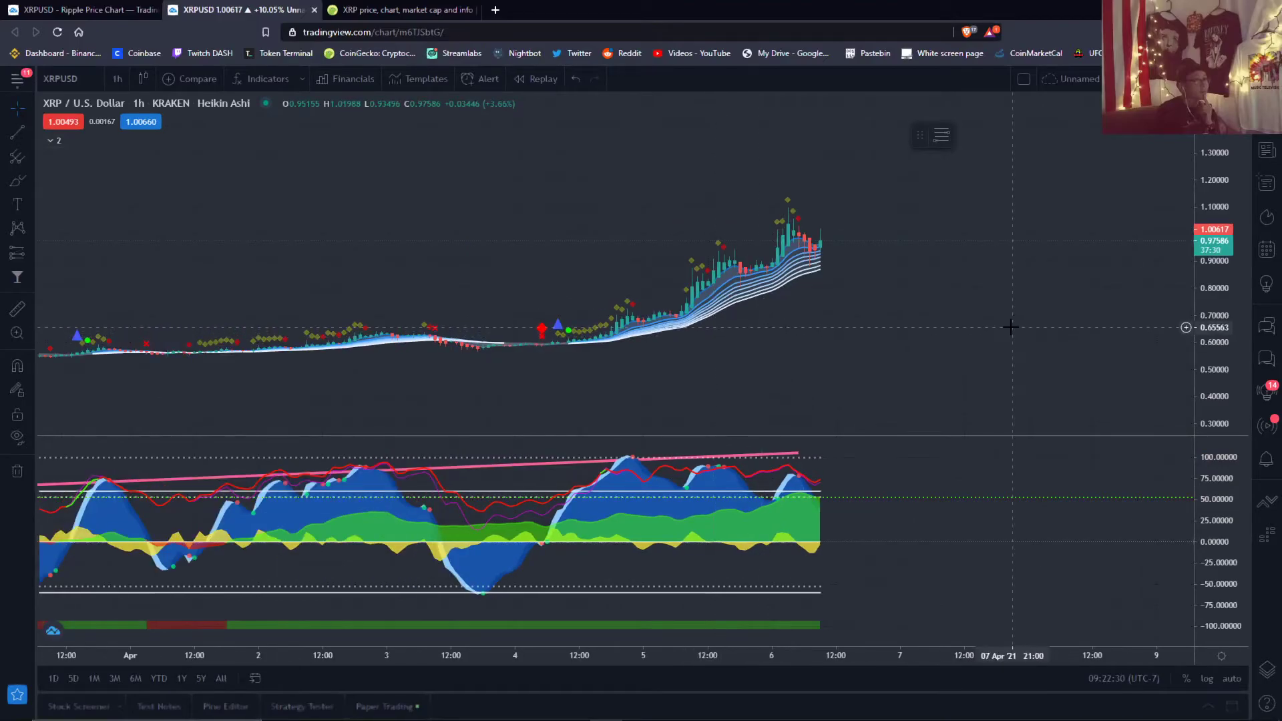
{"action": "left_click_drag", "start_coordinate": [1007, 323], "coordinate": [860, 339]}
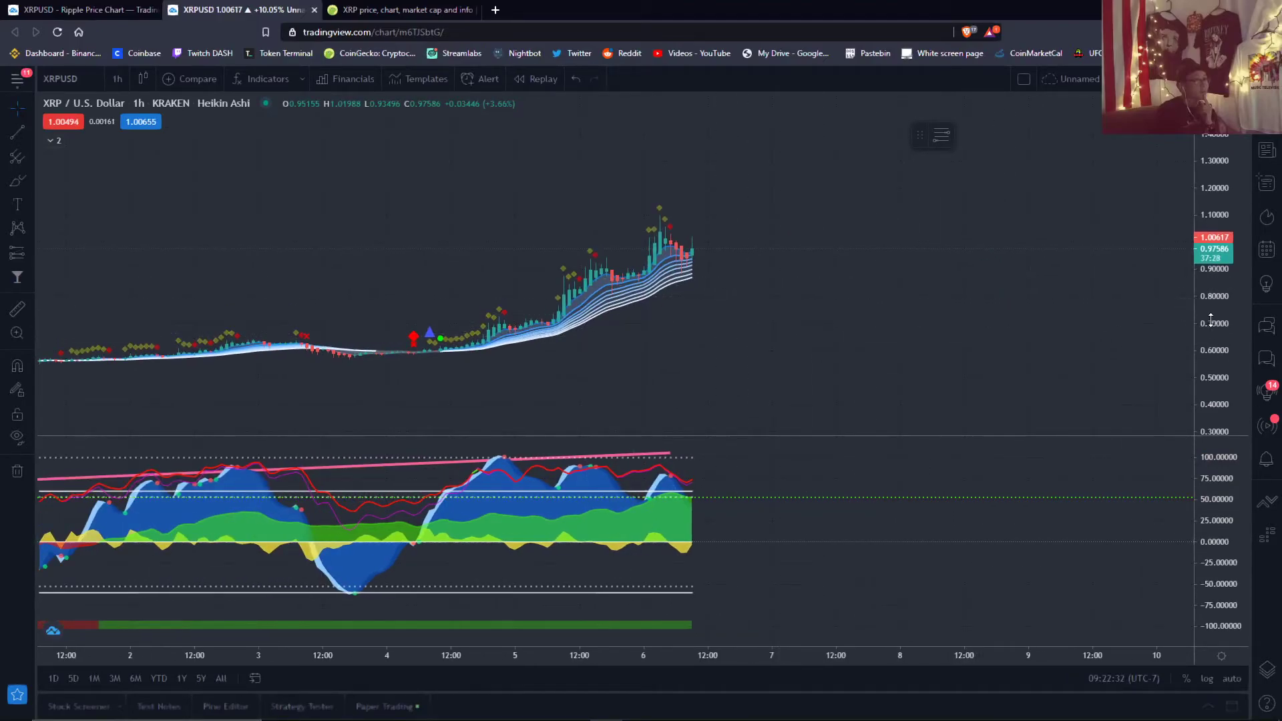
{"action": "left_click_drag", "start_coordinate": [1211, 320], "coordinate": [1218, 342]}
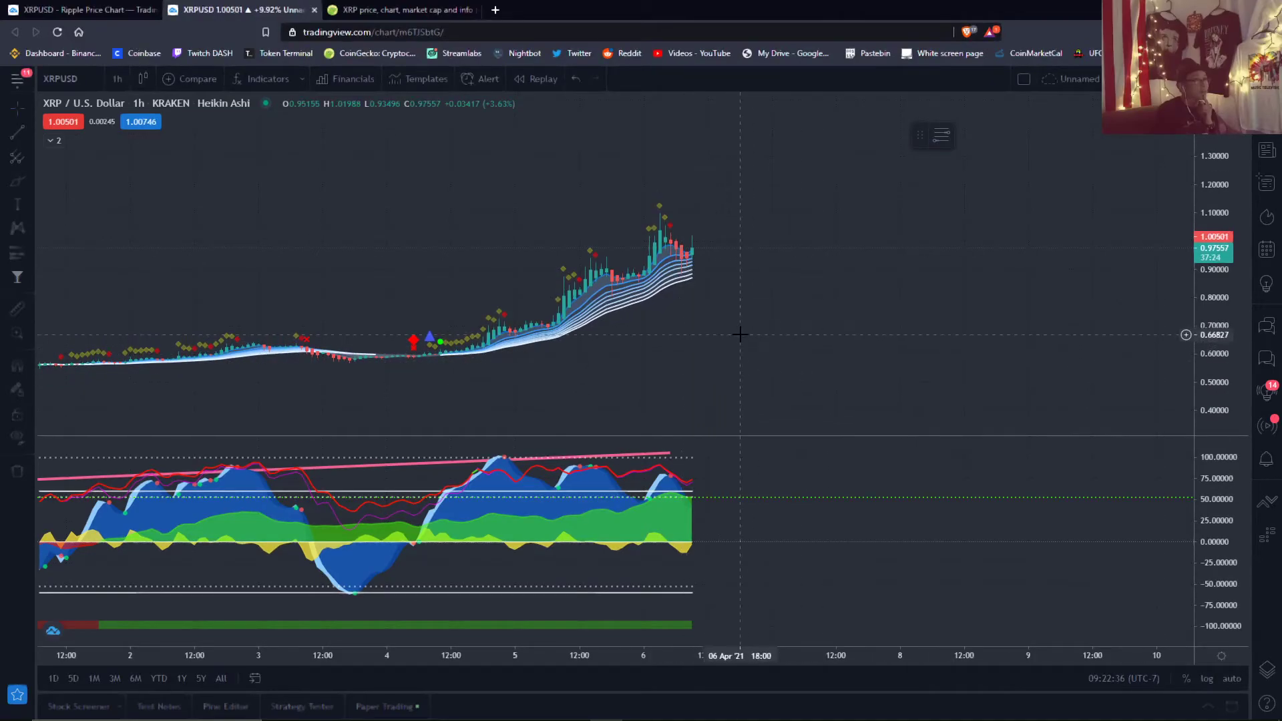
{"action": "left_click_drag", "start_coordinate": [692, 347], "coordinate": [593, 359]}
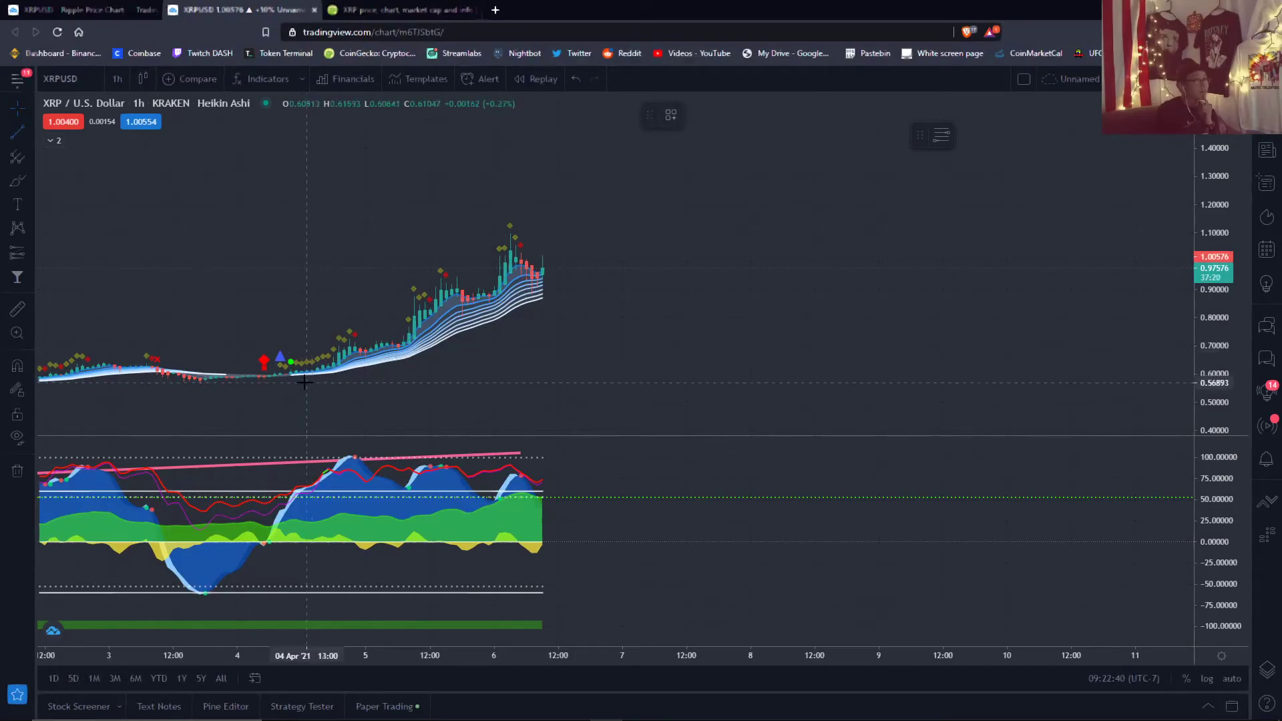
Draw lower and upper pink trend lines forming a parallel rising channel around the 1-hour price
{"action": "mouse_move", "coordinate": [297, 383]}
{"action": "left_mouse_down"}
{"action": "mouse_move", "coordinate": [544, 386]}
{"action": "mouse_move", "coordinate": [844, 292]}
{"action": "mouse_move", "coordinate": [885, 264]}
{"action": "left_mouse_up"}
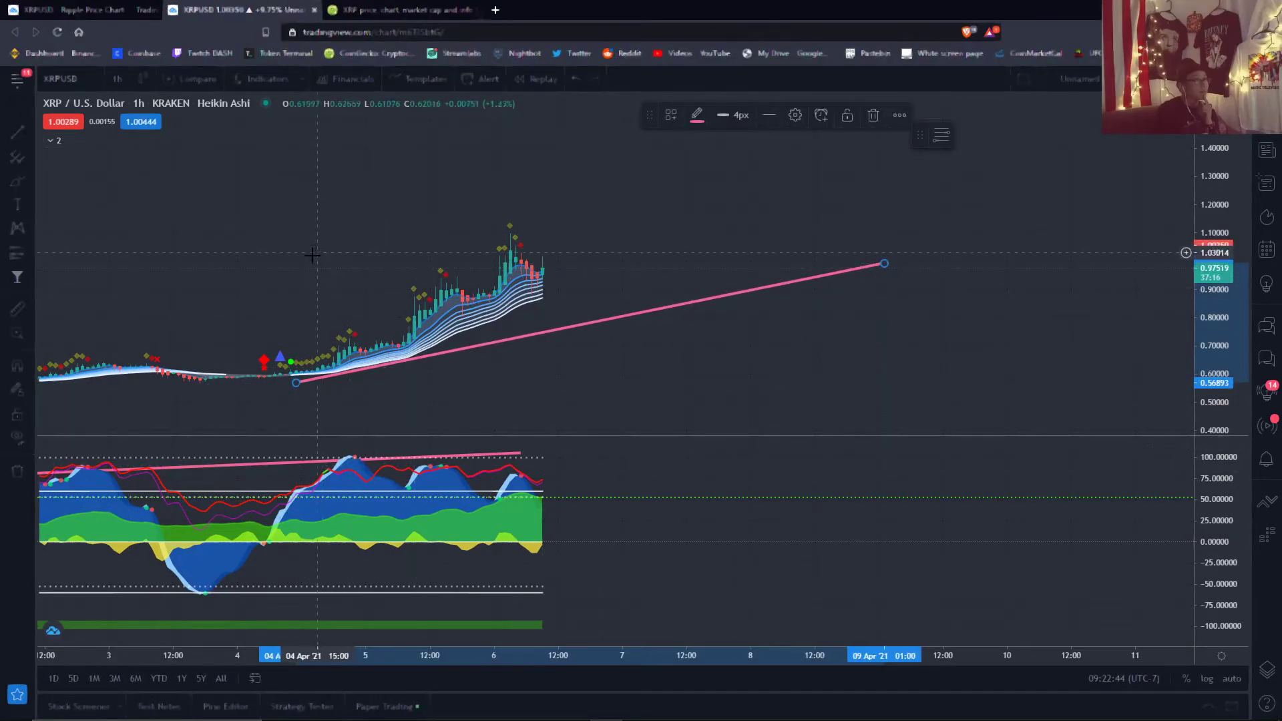
{"action": "left_click", "coordinate": [301, 320]}
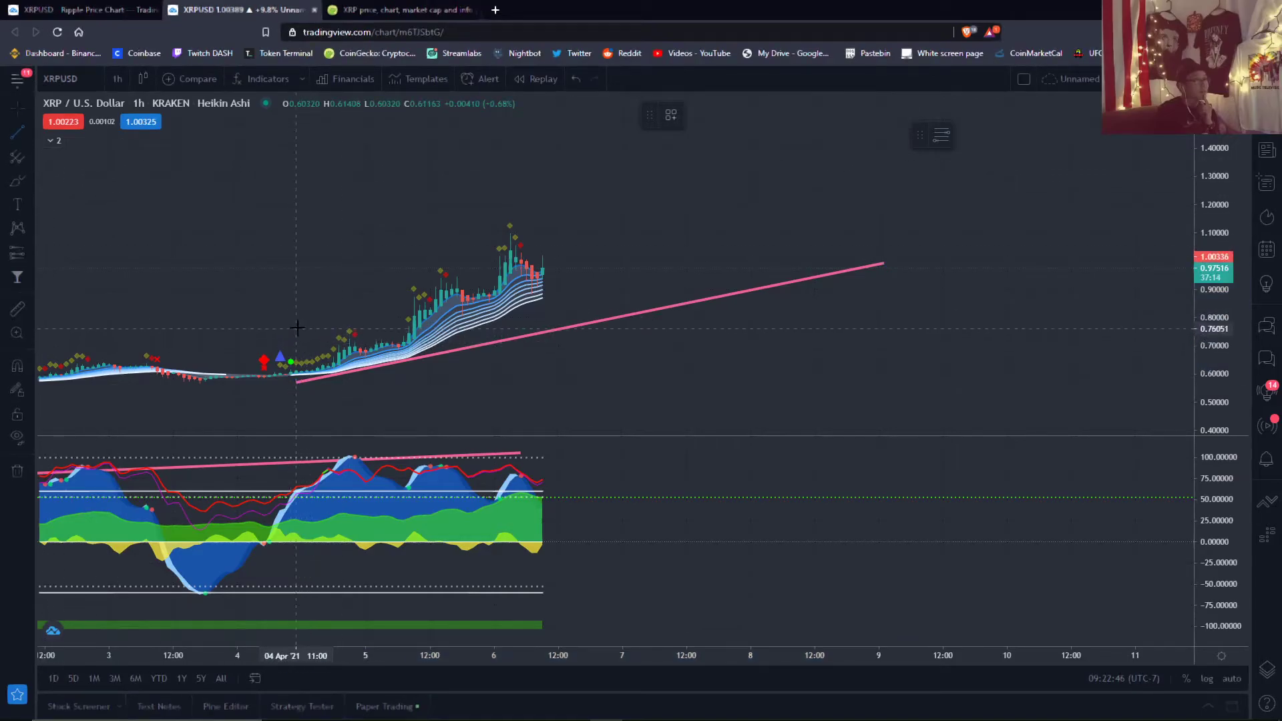
{"action": "left_click", "coordinate": [281, 312]}
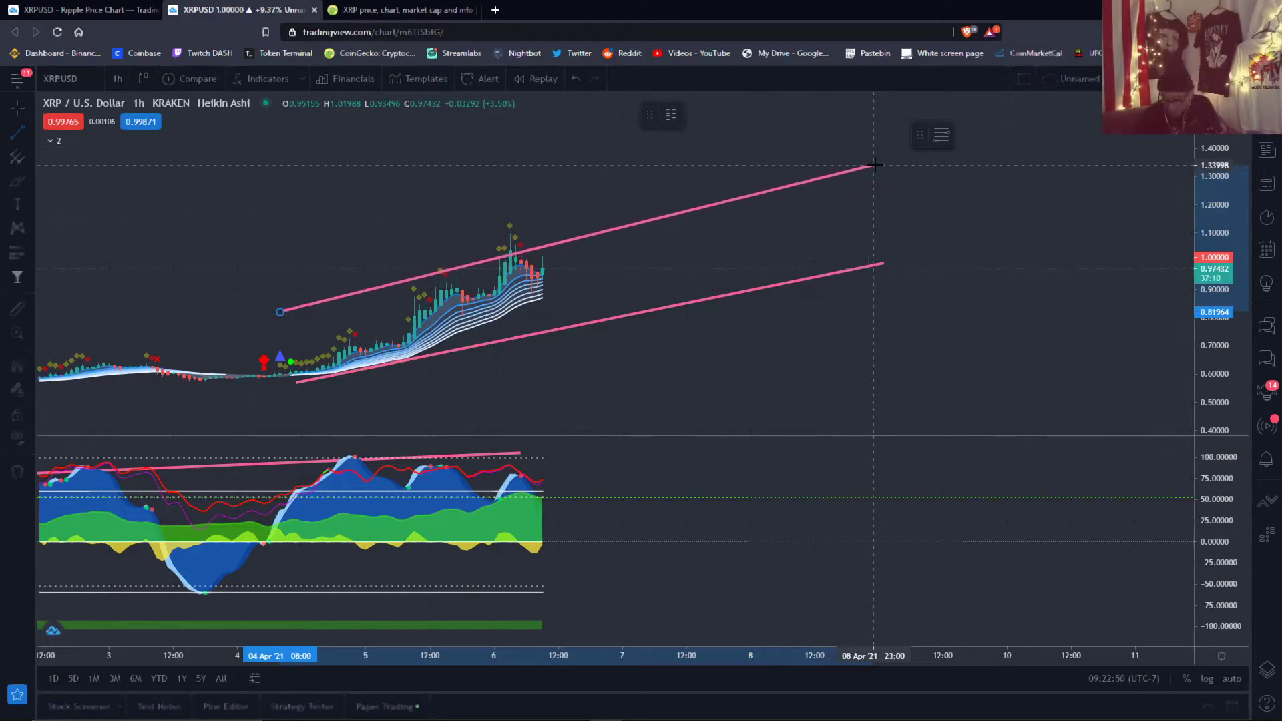
{"action": "left_click", "coordinate": [874, 148]}
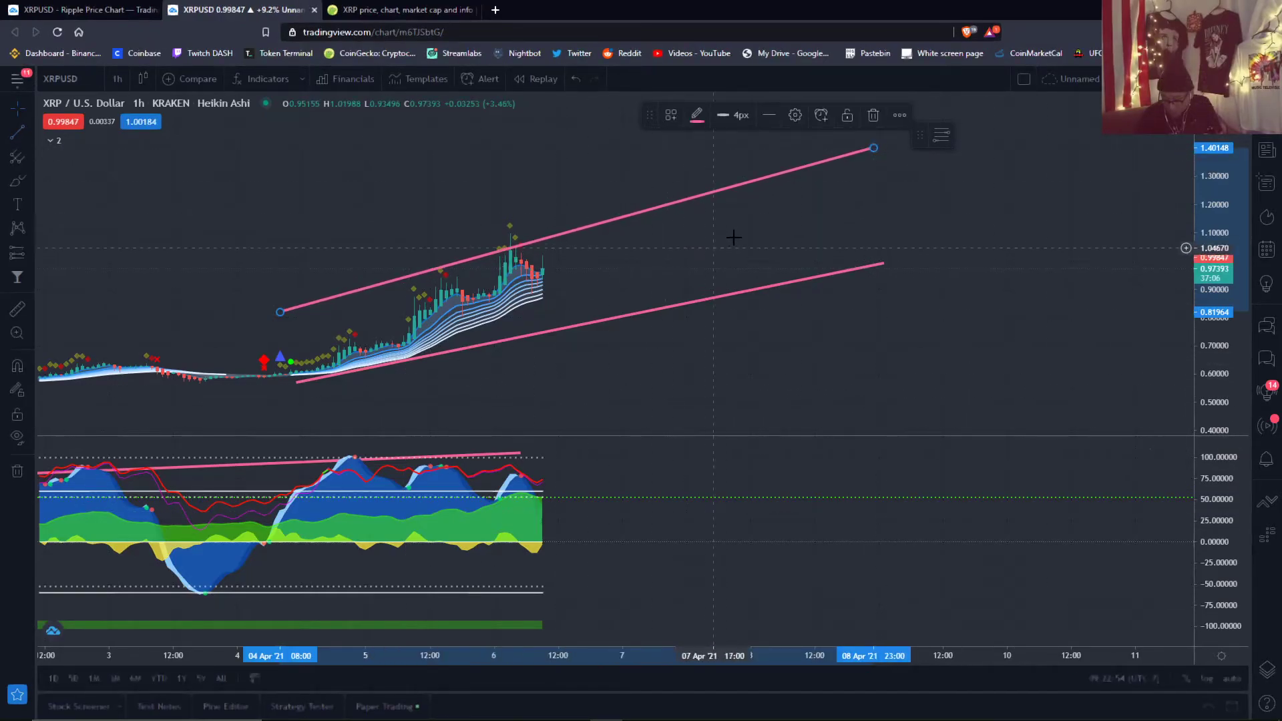
{"action": "mouse_move", "coordinate": [885, 264]}
{"action": "left_mouse_down"}
{"action": "mouse_move", "coordinate": [915, 220]}
{"action": "mouse_move", "coordinate": [904, 226]}
{"action": "left_mouse_up"}
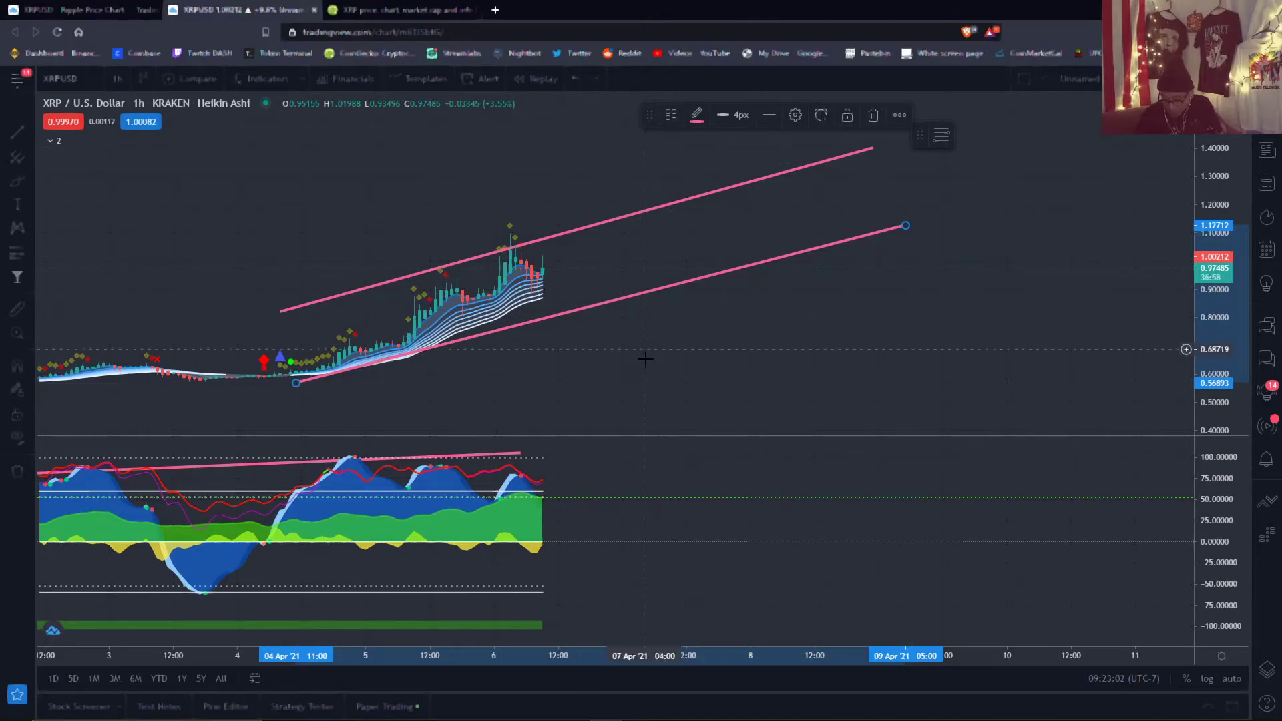
{"action": "left_click_drag", "start_coordinate": [516, 375], "coordinate": [691, 379]}
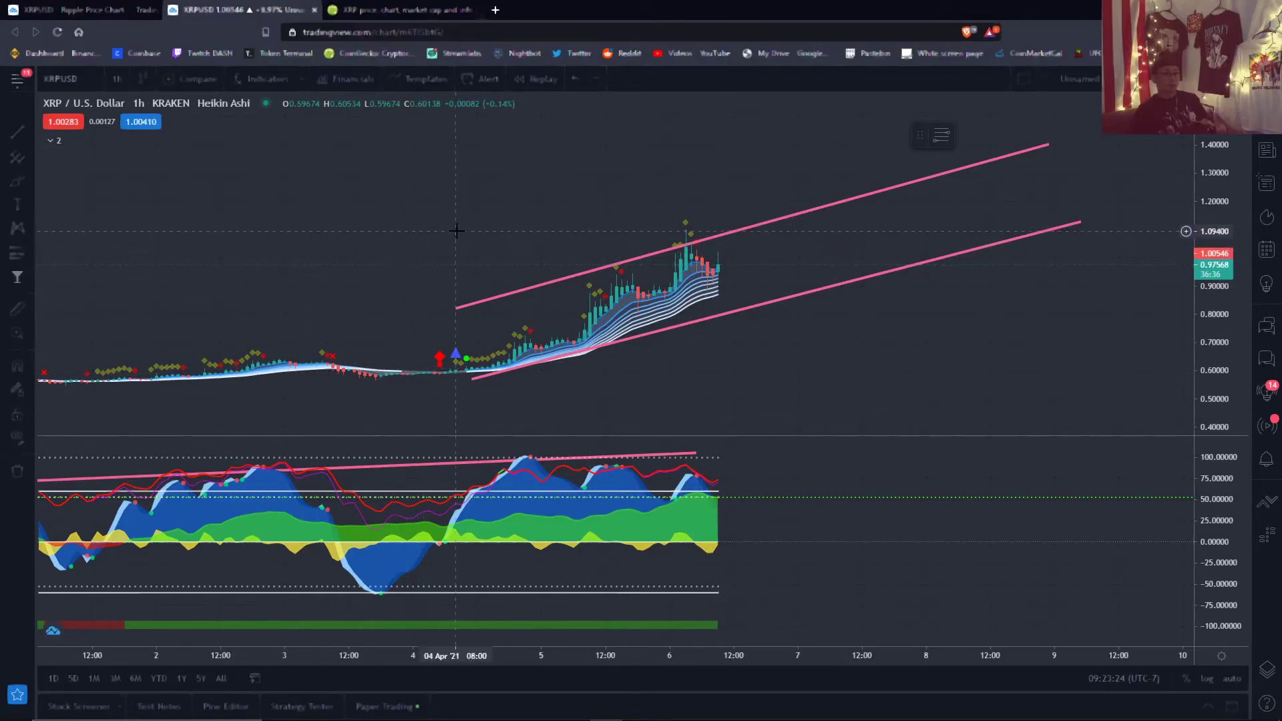
{"action": "left_click_drag", "start_coordinate": [330, 210], "coordinate": [294, 200]}
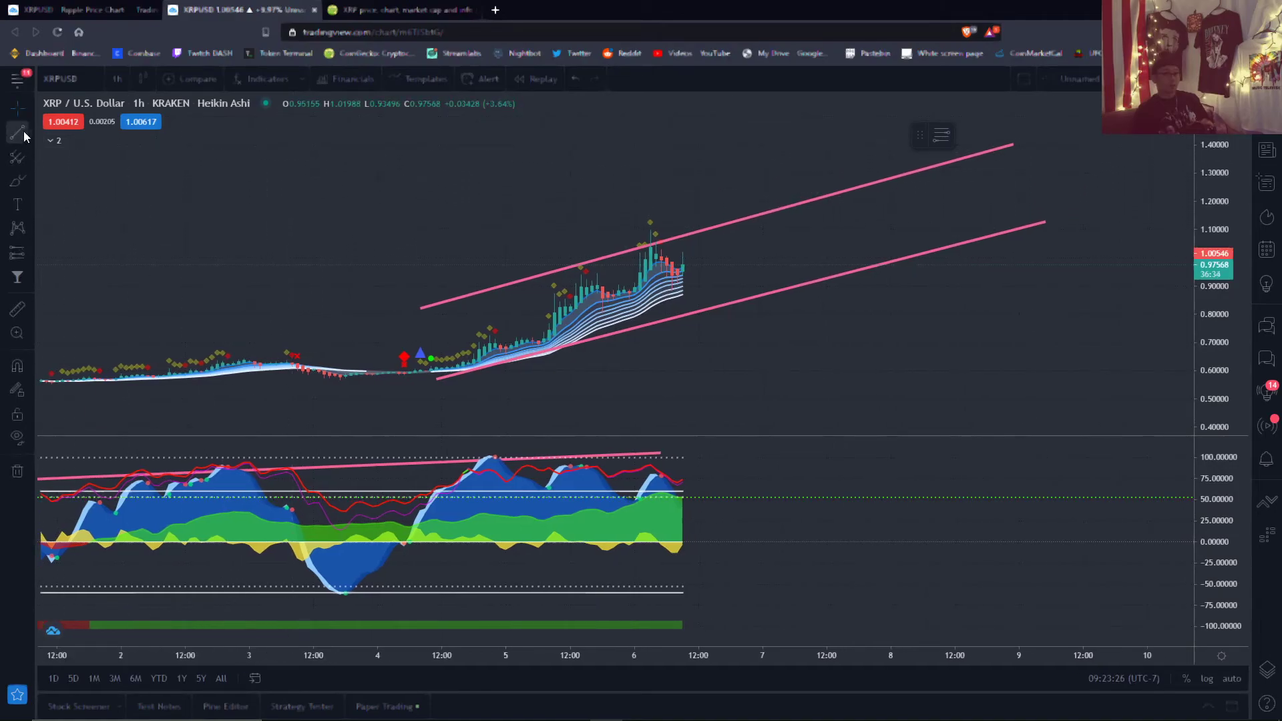
{"action": "left_click_drag", "start_coordinate": [669, 471], "coordinate": [609, 521]}
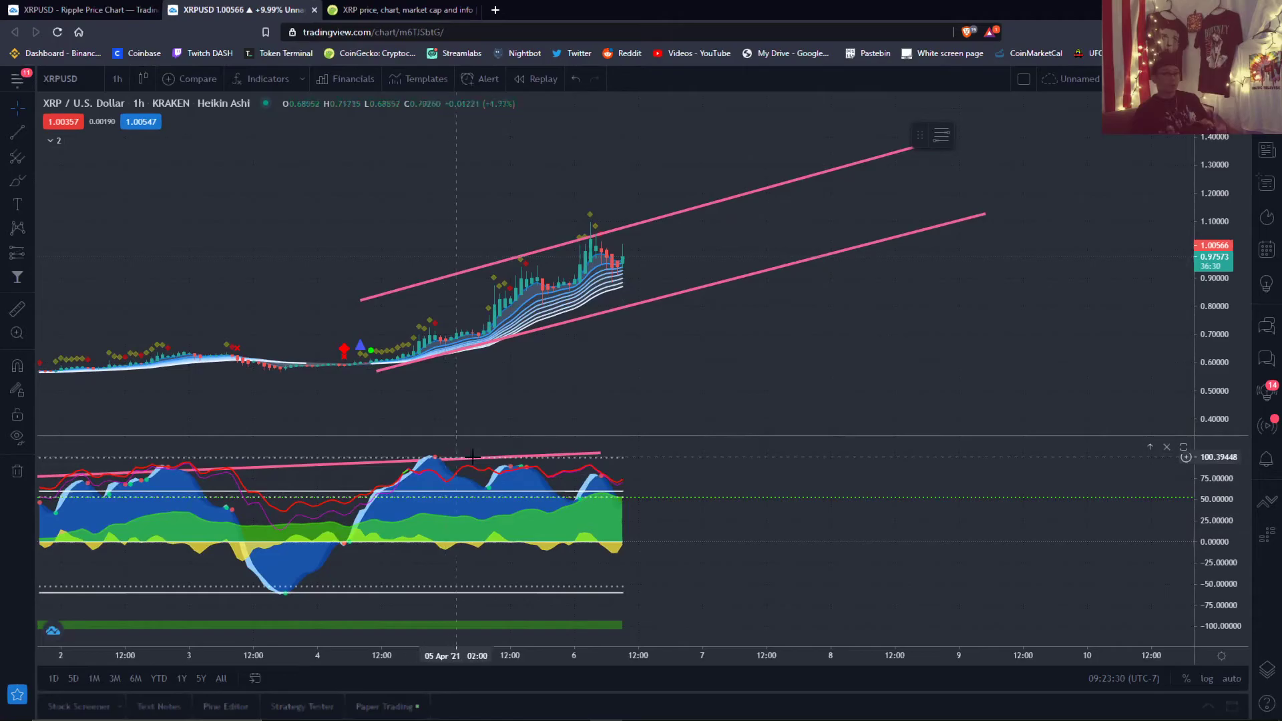
Draw a short pink trend line in the oscillator pane
{"action": "left_click", "coordinate": [31, 137]}
{"action": "left_click", "coordinate": [527, 464]}
{"action": "left_click", "coordinate": [601, 474]}
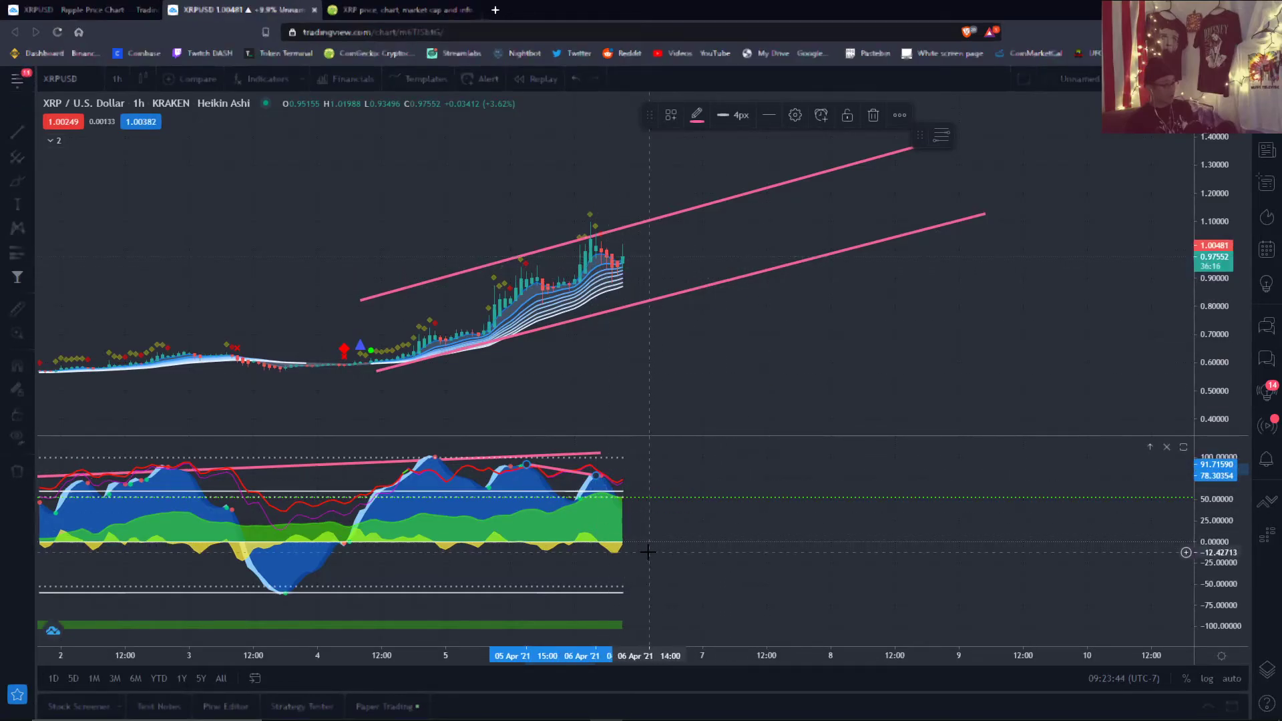
Switch to 30-minute candles and delete the short and long pink oscillator lines
{"action": "left_click", "coordinate": [116, 79]}
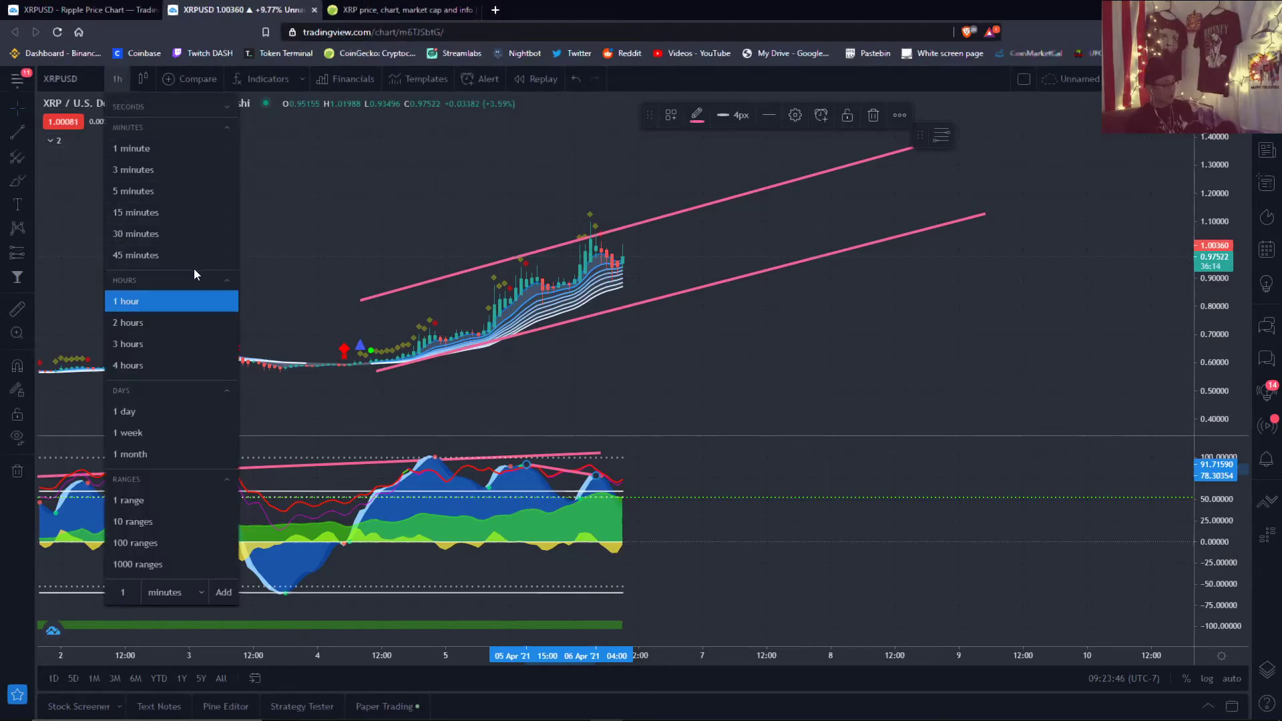
{"action": "left_click", "coordinate": [159, 233]}
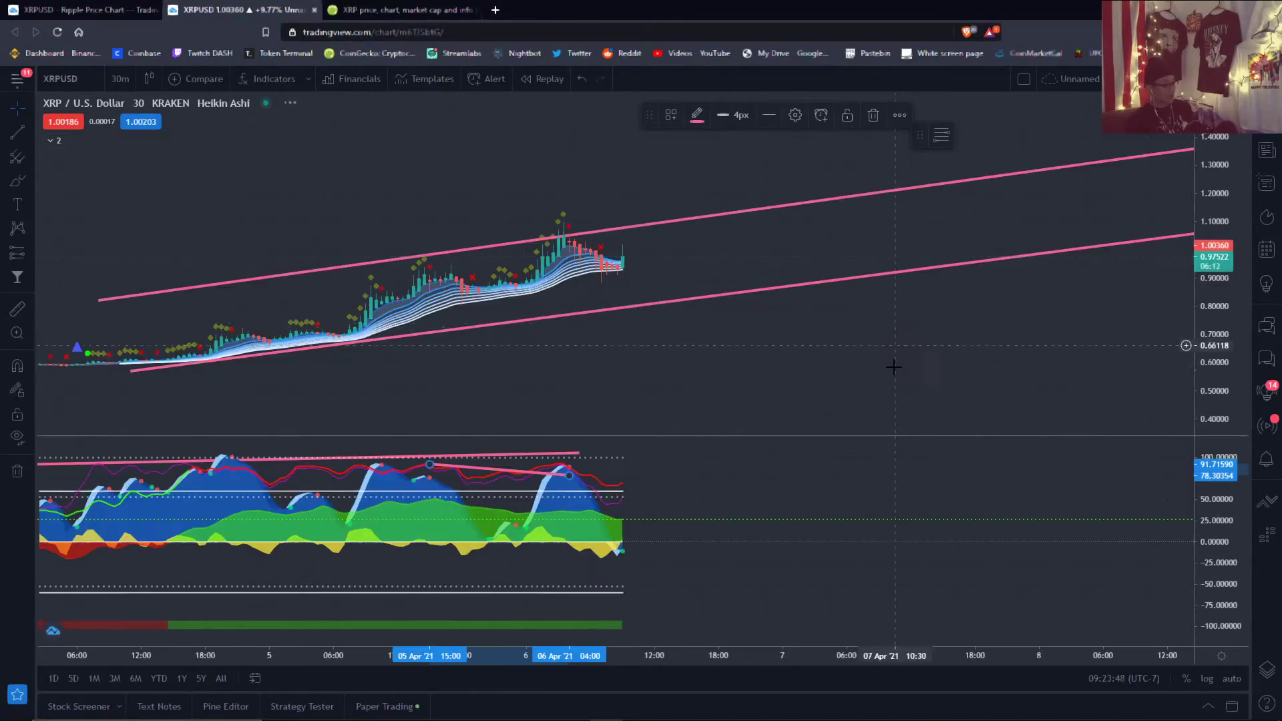
{"action": "scroll", "coordinate": [848, 372], "scroll_direction": "down", "scroll_amount": 2}
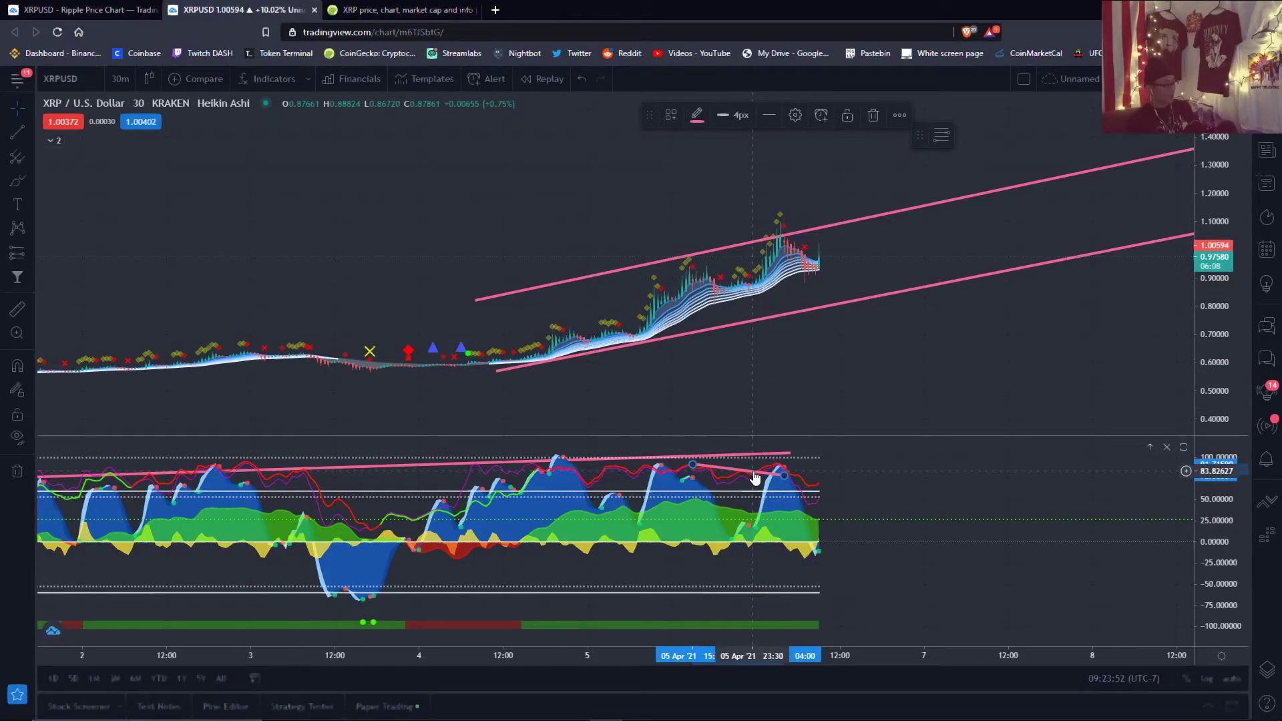
{"action": "left_click", "coordinate": [873, 115]}
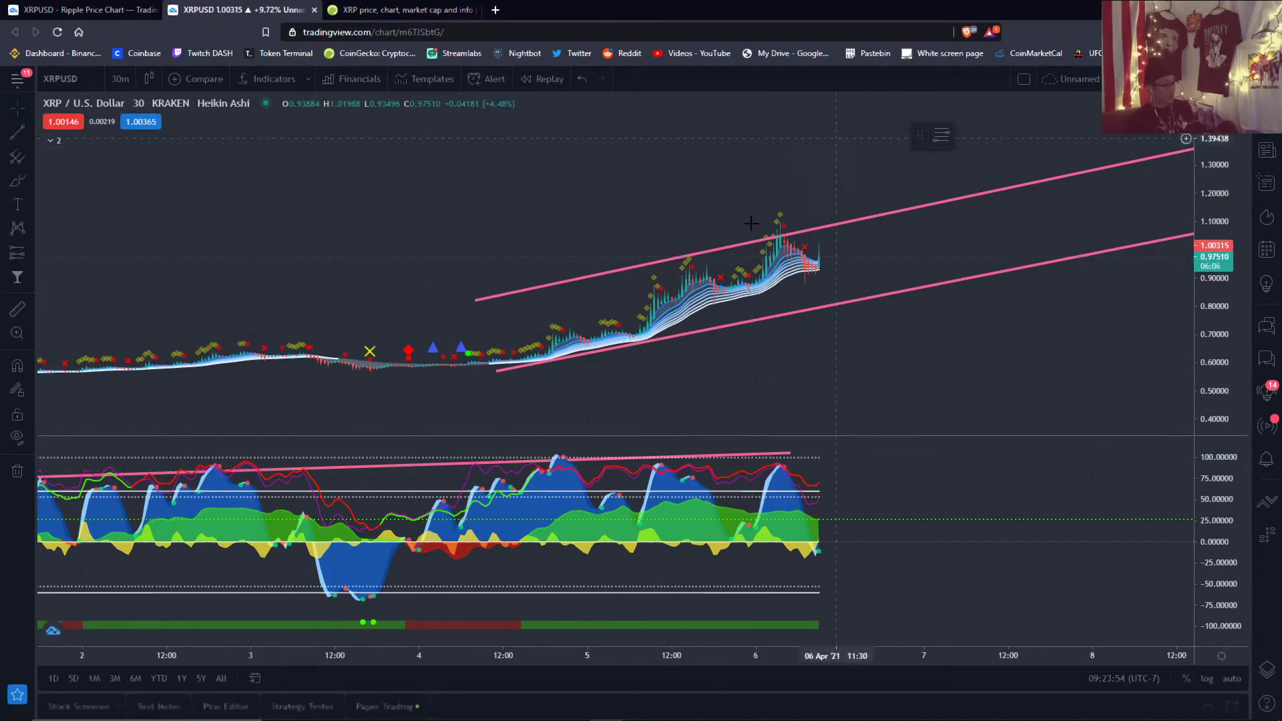
{"action": "left_click", "coordinate": [675, 462]}
{"action": "left_click", "coordinate": [873, 115]}
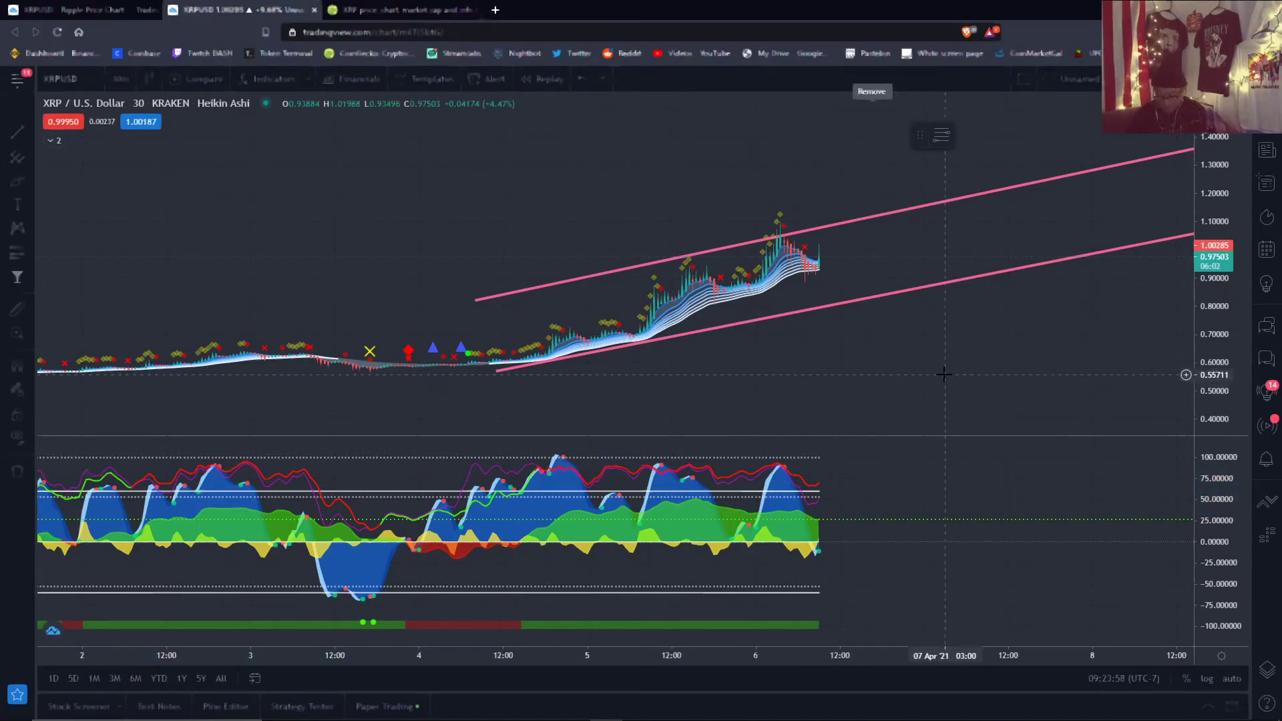
Rescale the oscillator pane to about ±80 and pan the 30-minute chart
{"action": "left_click_drag", "start_coordinate": [910, 381], "coordinate": [753, 558]}
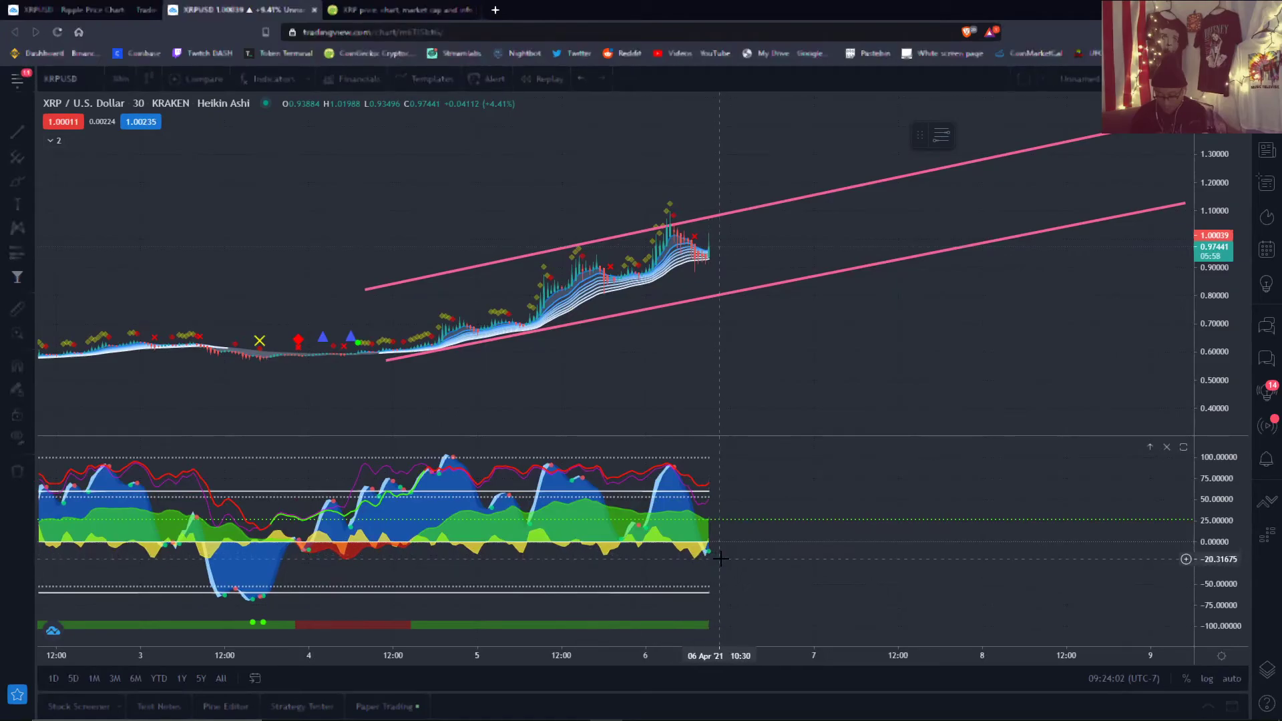
{"action": "left_click_drag", "start_coordinate": [1245, 506], "coordinate": [1145, 459]}
{"action": "left_click_drag", "start_coordinate": [1188, 504], "coordinate": [787, 557]}
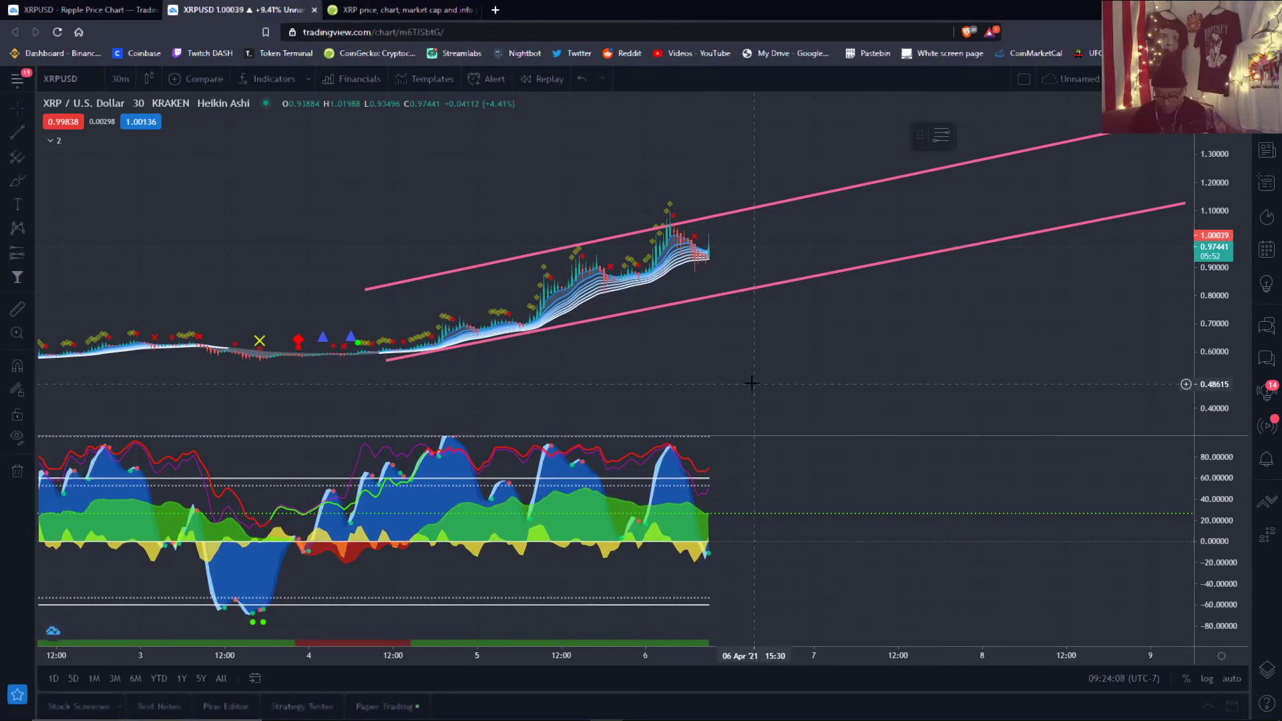
{"action": "left_click_drag", "start_coordinate": [750, 382], "coordinate": [688, 386]}
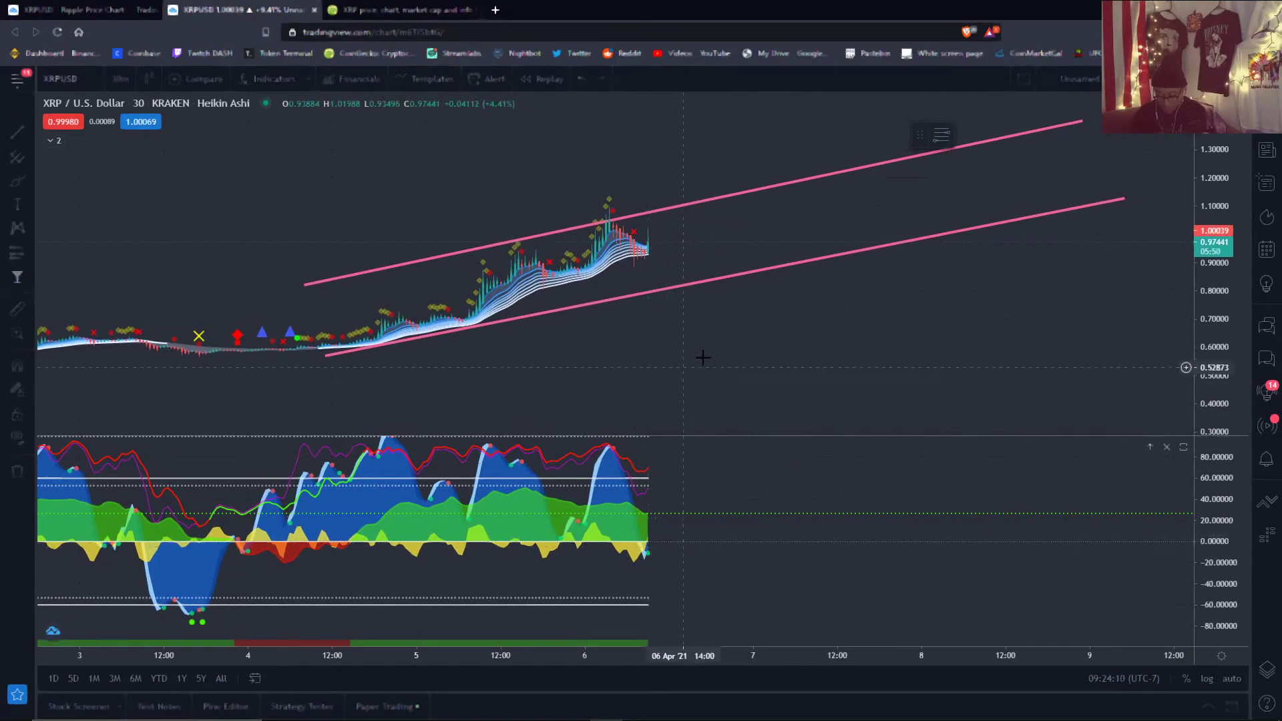
{"action": "scroll", "coordinate": [762, 361], "scroll_direction": "right", "scroll_amount": 3}
{"action": "mouse_move", "coordinate": [1212, 368]}
{"action": "left_mouse_down"}
{"action": "mouse_move", "coordinate": [1221, 327]}
{"action": "mouse_move", "coordinate": [1220, 357]}
{"action": "left_mouse_up"}
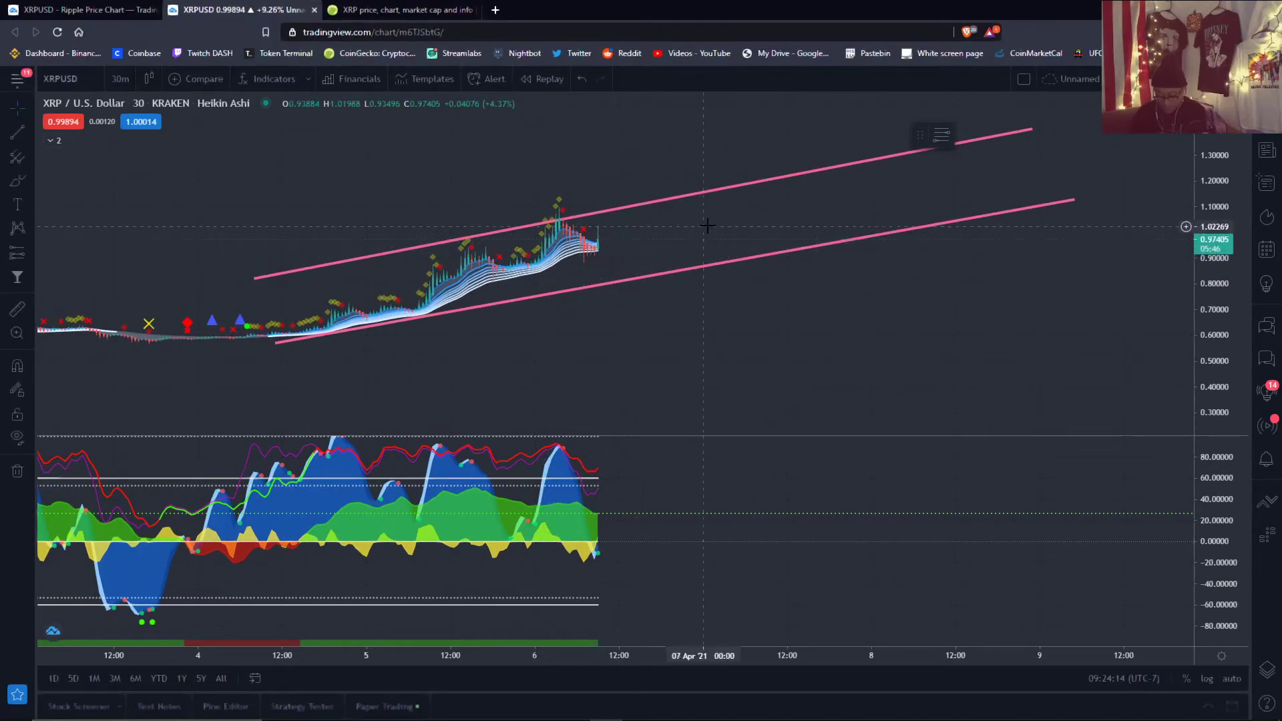
Switch to 5-minute candles and stretch the price scale so candles and channel fill the pane
{"action": "left_click", "coordinate": [125, 82]}
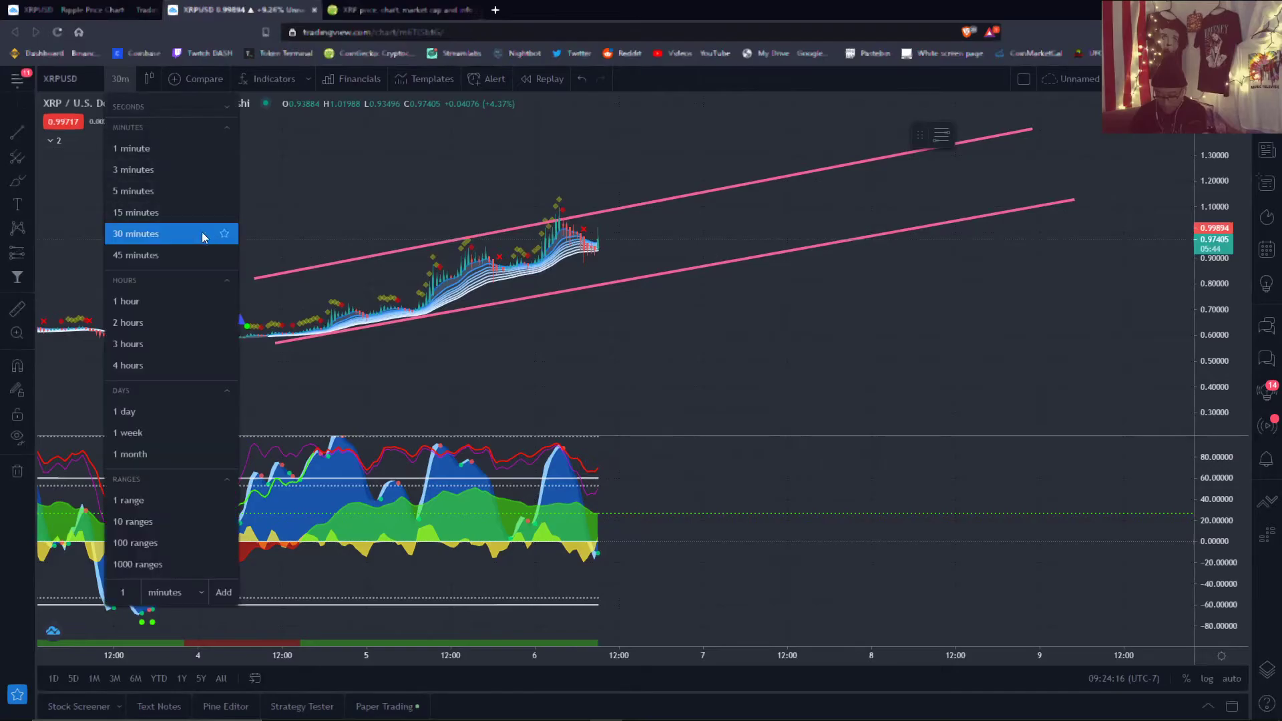
{"action": "left_click", "coordinate": [154, 187]}
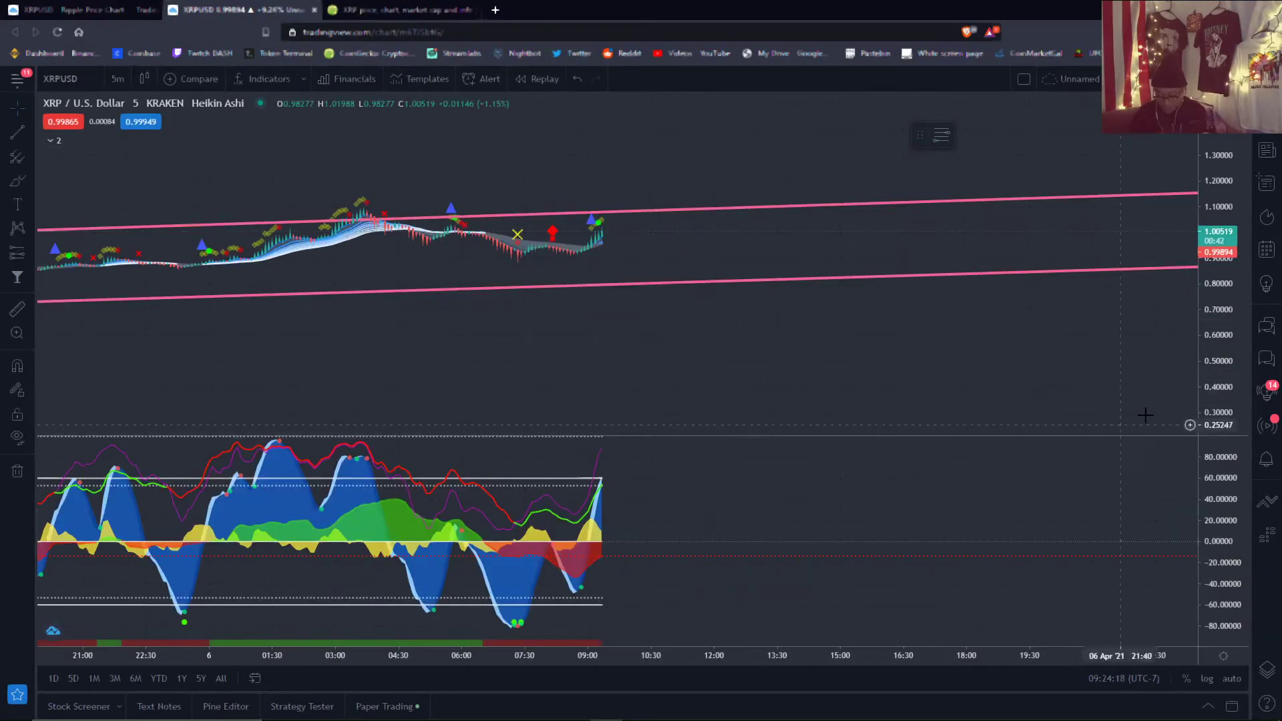
{"action": "left_click_drag", "start_coordinate": [1220, 341], "coordinate": [973, 335]}
{"action": "scroll", "coordinate": [896, 349], "scroll_direction": "left", "scroll_amount": 5}
{"action": "left_click_drag", "start_coordinate": [878, 435], "coordinate": [992, 399]}
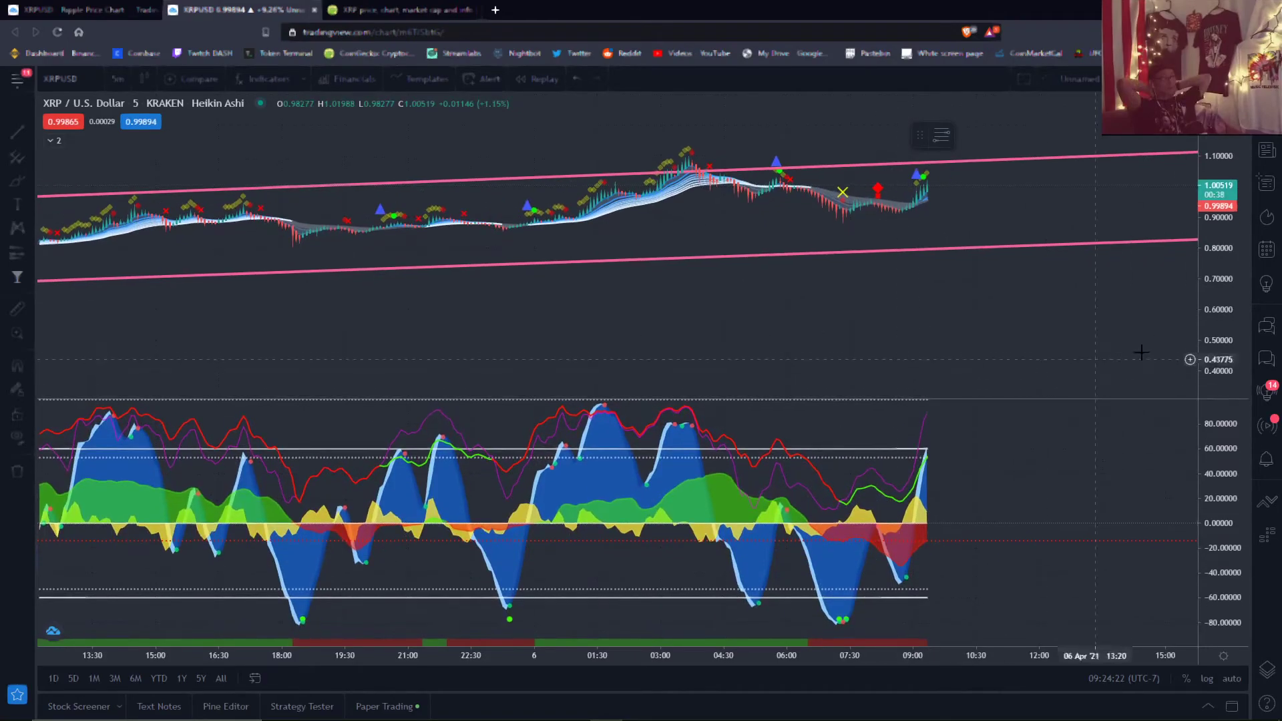
{"action": "left_click_drag", "start_coordinate": [1228, 282], "coordinate": [1228, 314]}
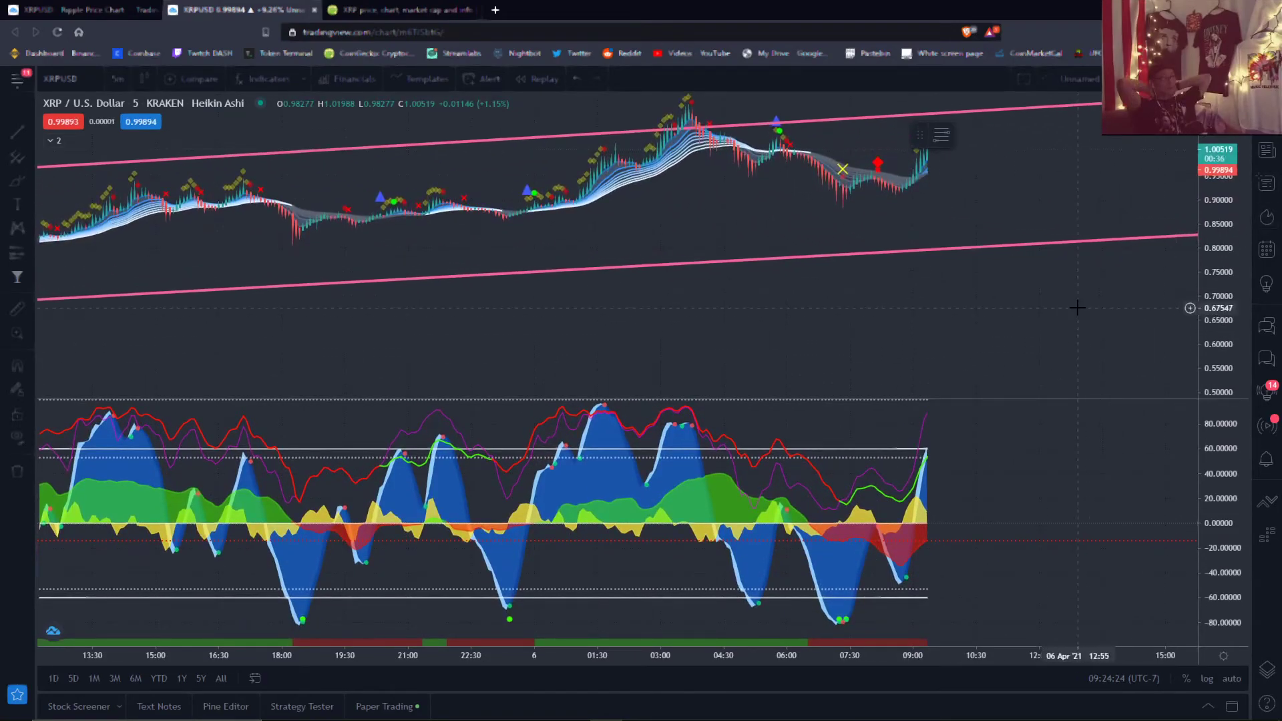
{"action": "left_click_drag", "start_coordinate": [1076, 303], "coordinate": [927, 366]}
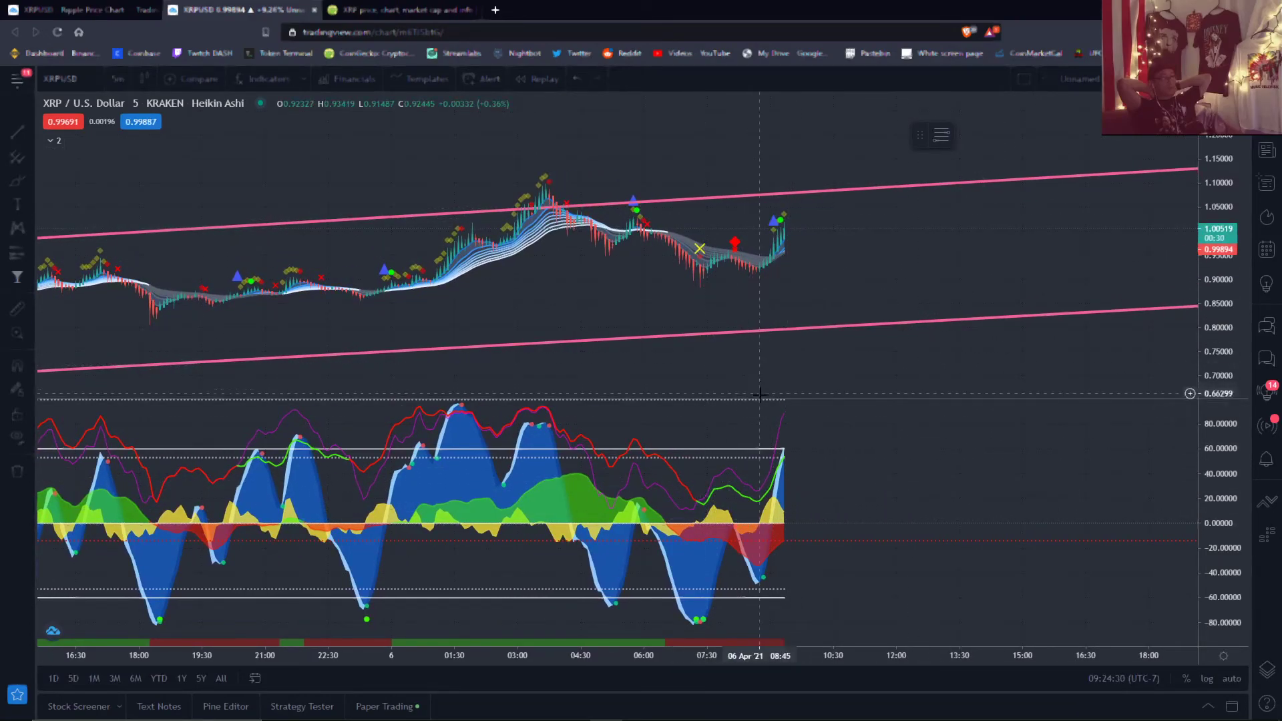
{"action": "left_click", "coordinate": [18, 133]}
{"action": "left_click", "coordinate": [698, 621]}
{"action": "left_click", "coordinate": [762, 584]}
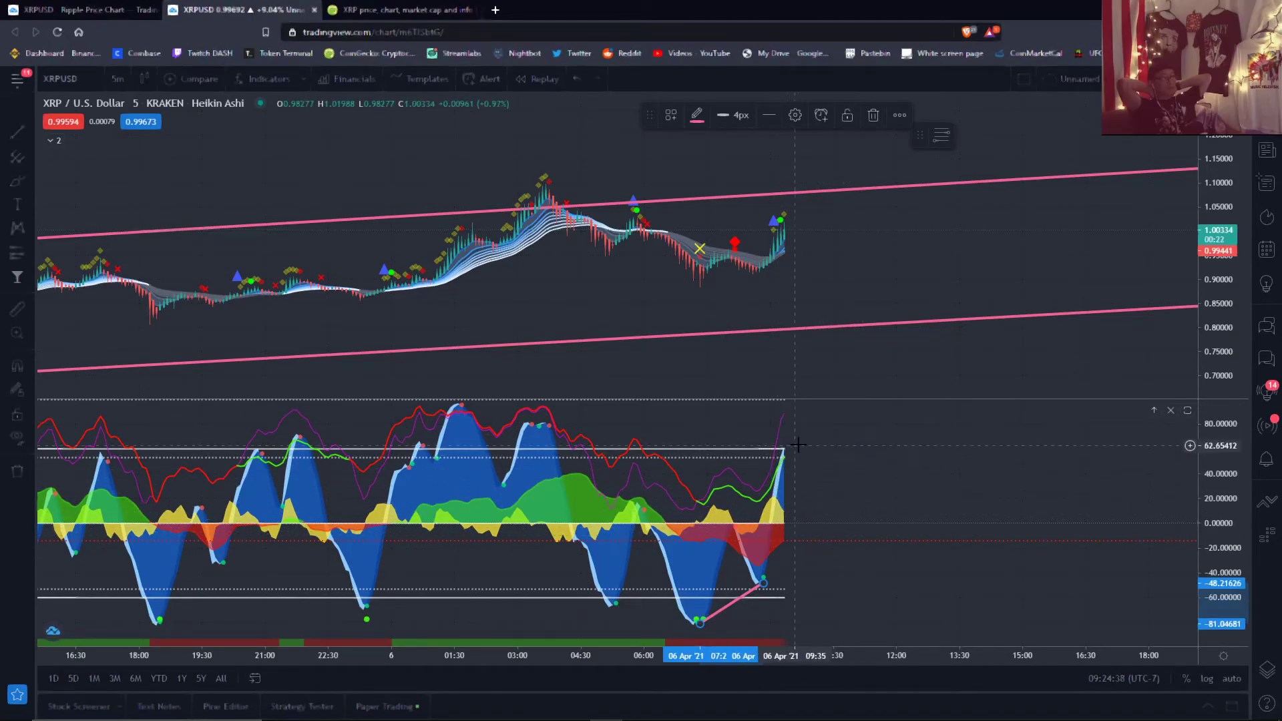
{"action": "left_click", "coordinate": [746, 445]}
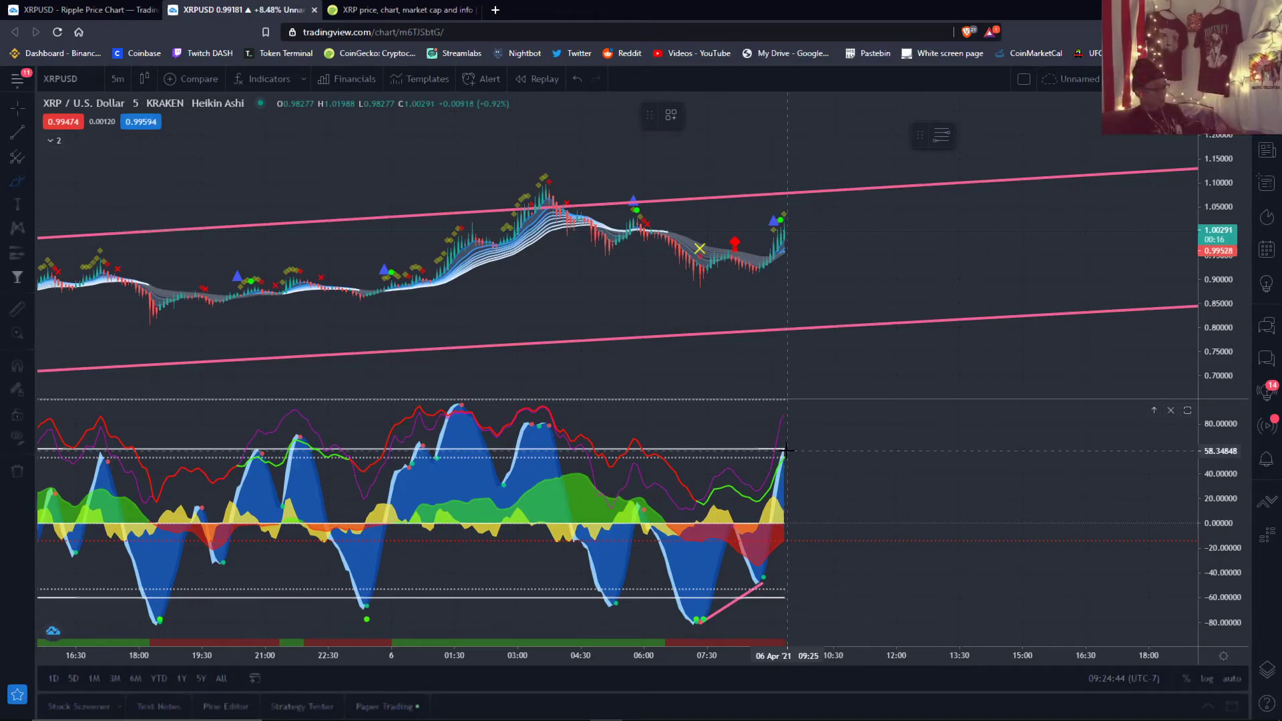
{"action": "mouse_move", "coordinate": [787, 451]}
{"action": "left_mouse_down"}
{"action": "mouse_move", "coordinate": [851, 471]}
{"action": "mouse_move", "coordinate": [855, 534]}
{"action": "left_mouse_up"}
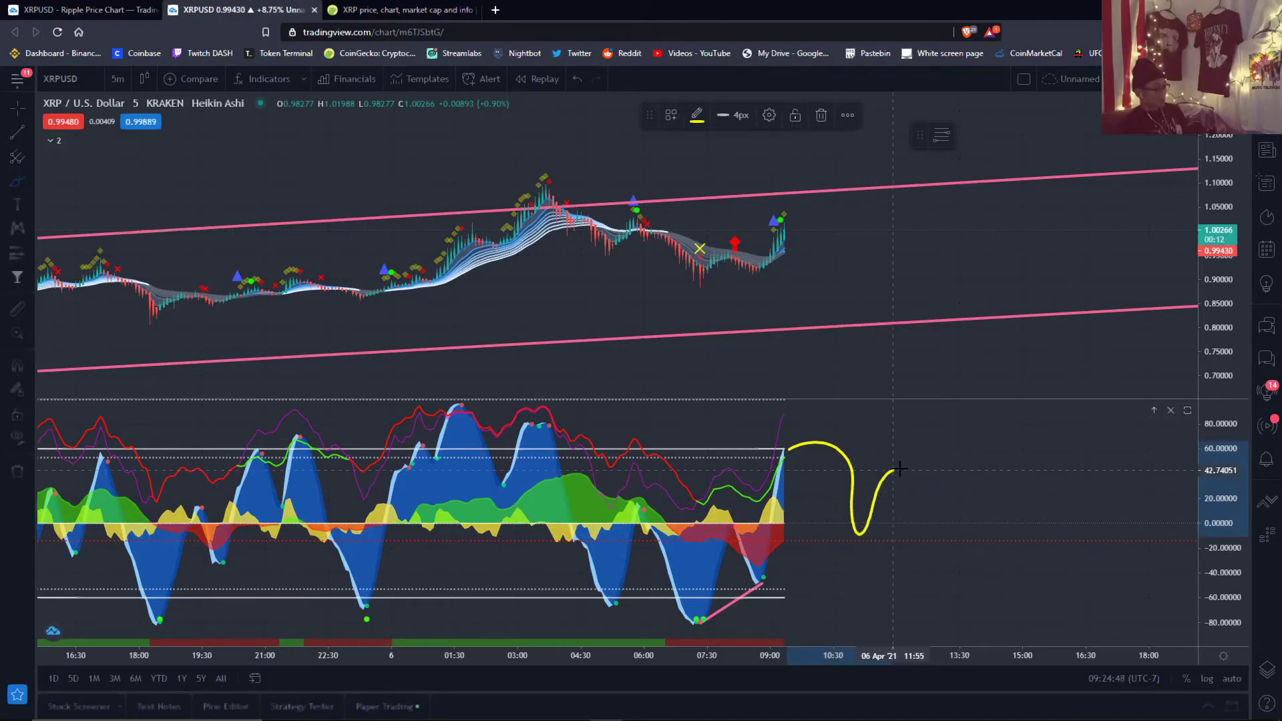
{"action": "left_click_drag", "start_coordinate": [930, 510], "coordinate": [954, 602]}
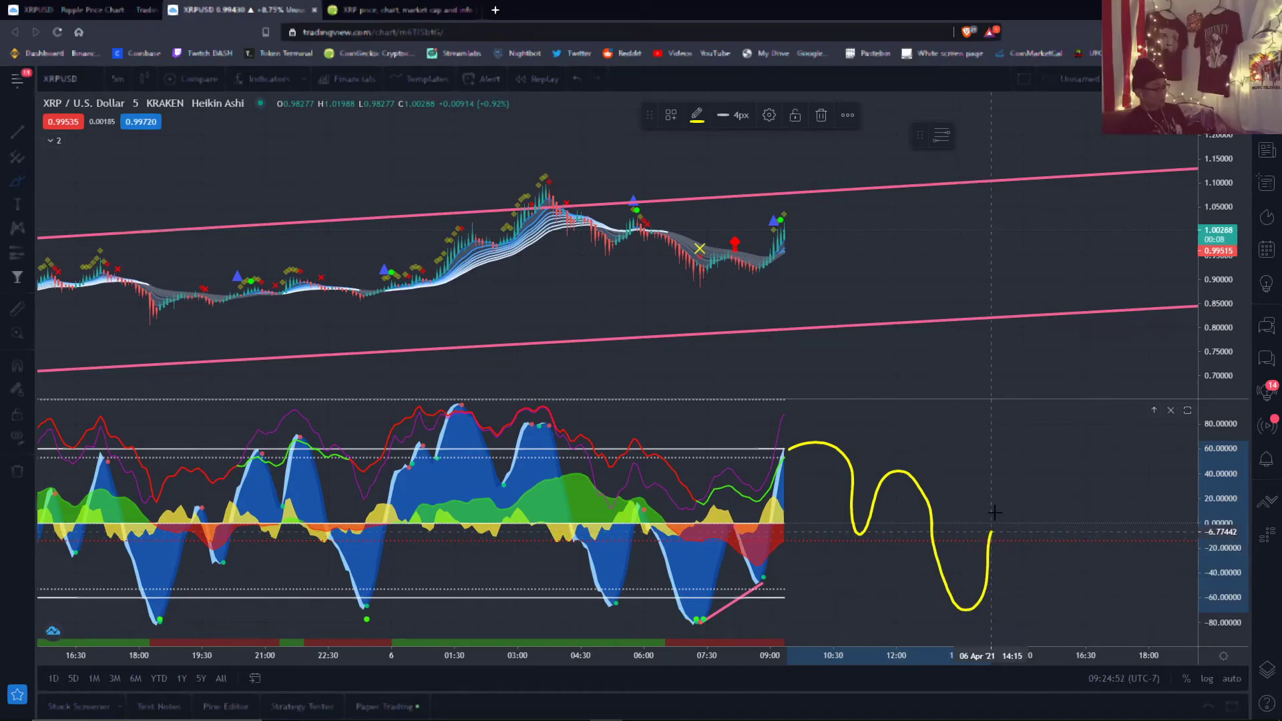
{"action": "left_click_drag", "start_coordinate": [996, 507], "coordinate": [1064, 434]}
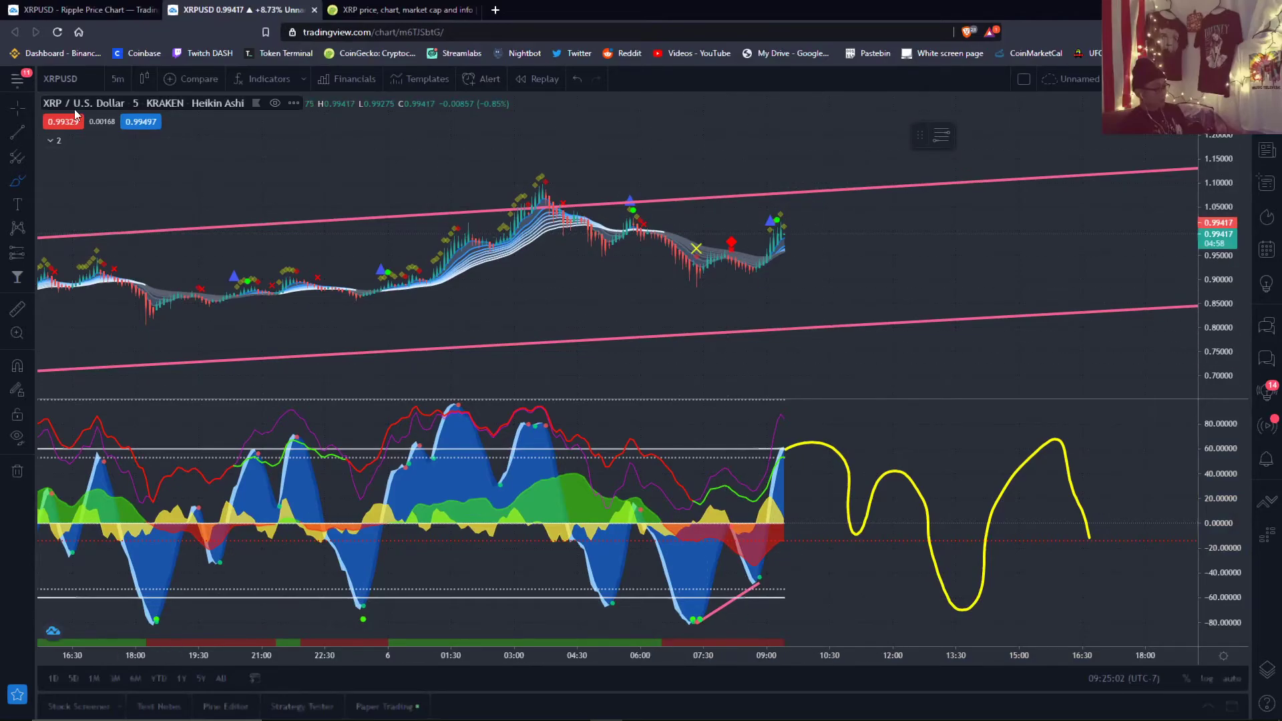
{"action": "left_click", "coordinate": [732, 599]}
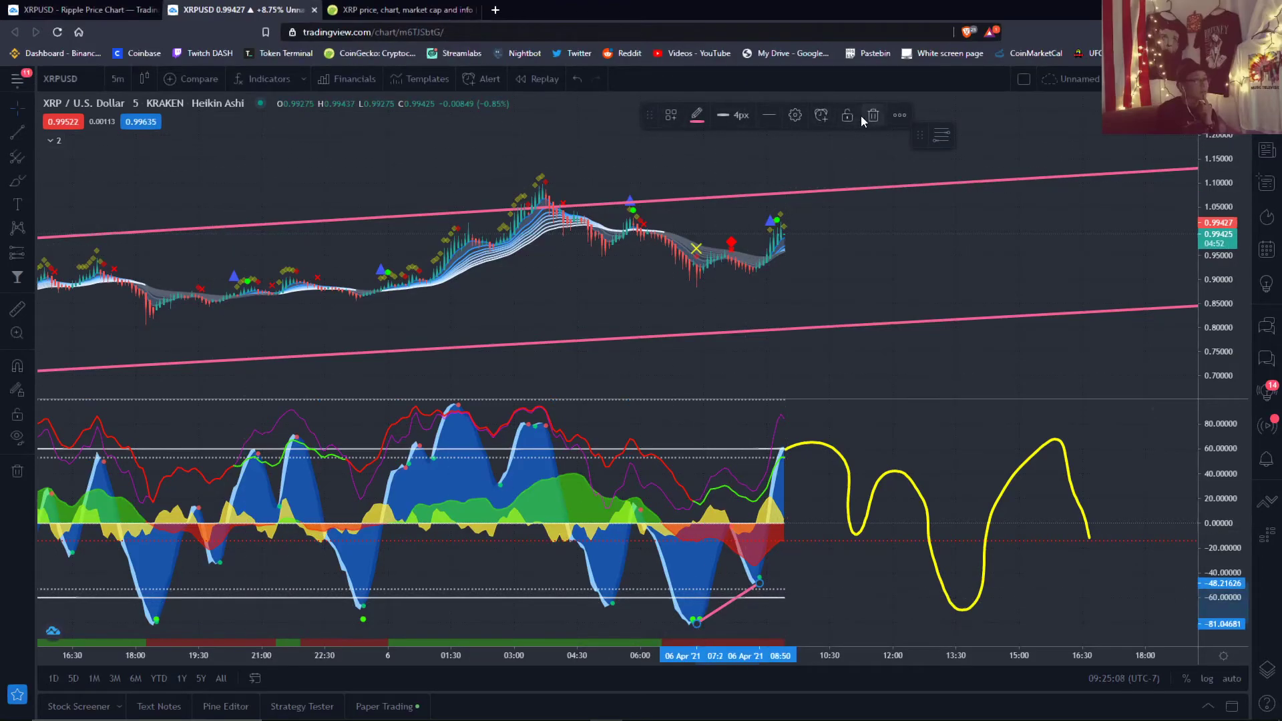
{"action": "left_click", "coordinate": [873, 115]}
{"action": "left_click", "coordinate": [821, 446]}
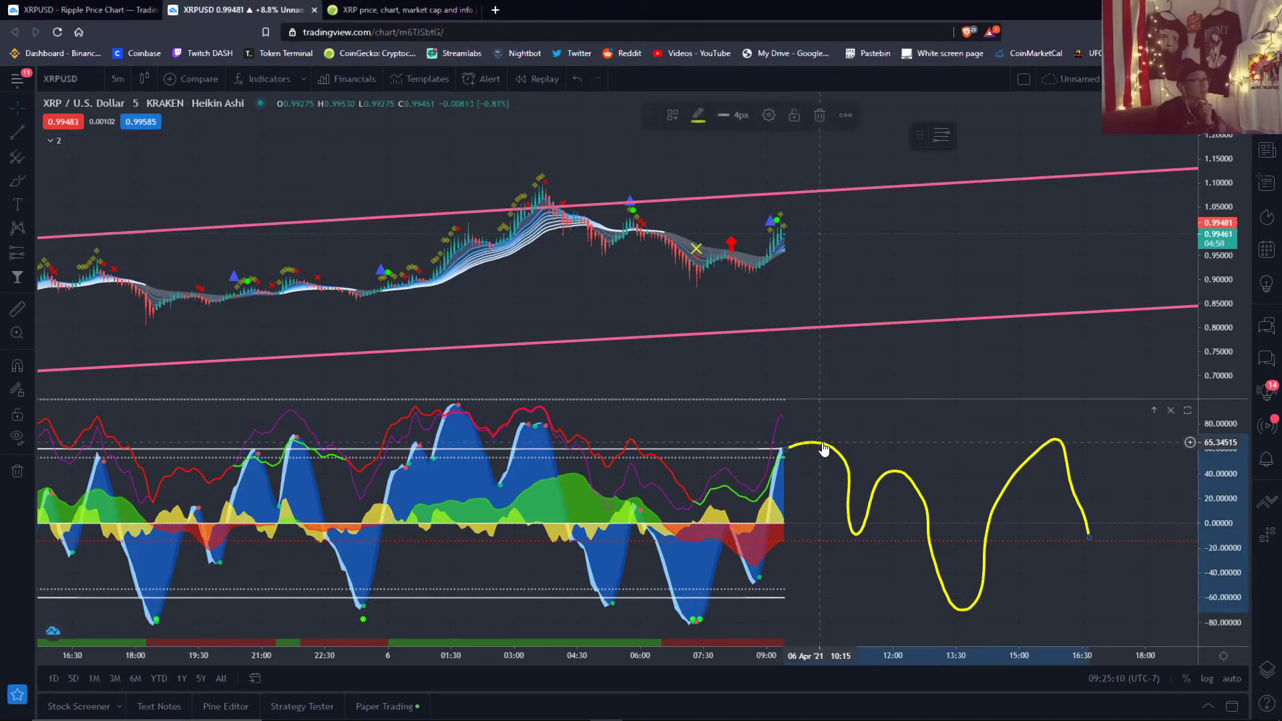
Delete the yellow projection drawing and compress the price scale to about 0.6–1.2
{"action": "left_click", "coordinate": [822, 116]}
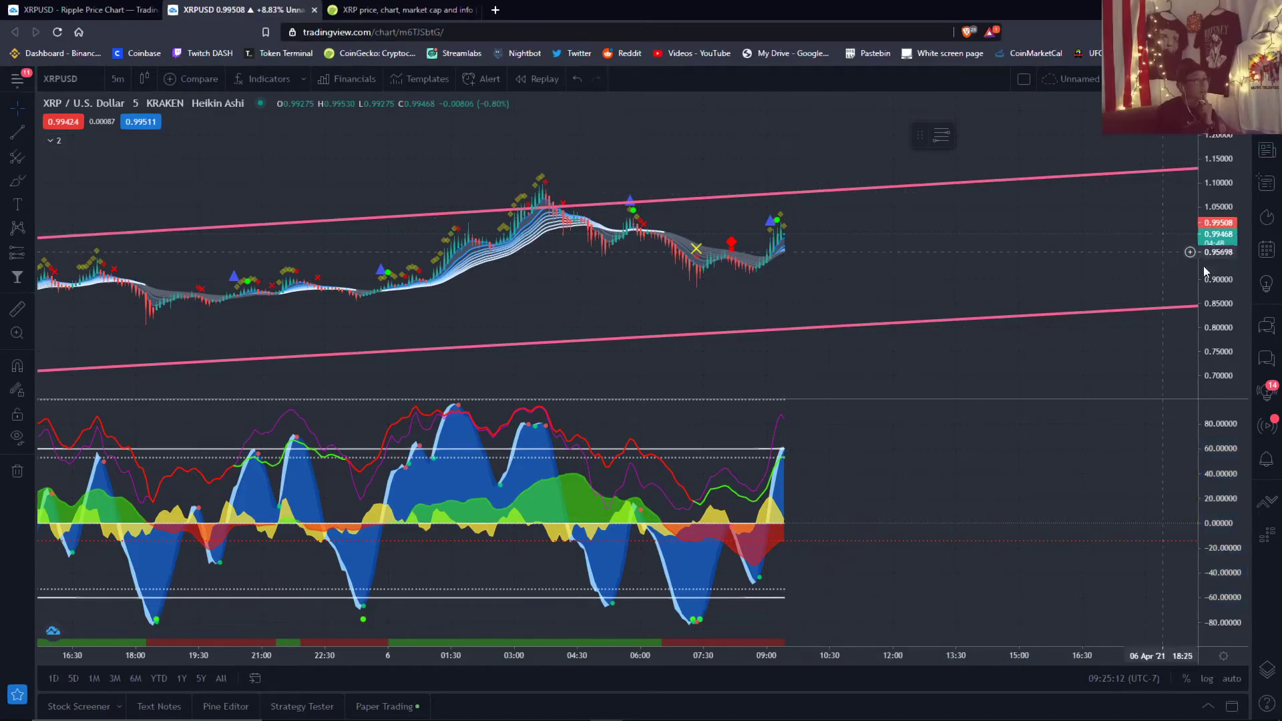
{"action": "mouse_move", "coordinate": [1224, 291]}
{"action": "left_mouse_down"}
{"action": "mouse_move", "coordinate": [1223, 271]}
{"action": "mouse_move", "coordinate": [1222, 305]}
{"action": "left_mouse_up"}
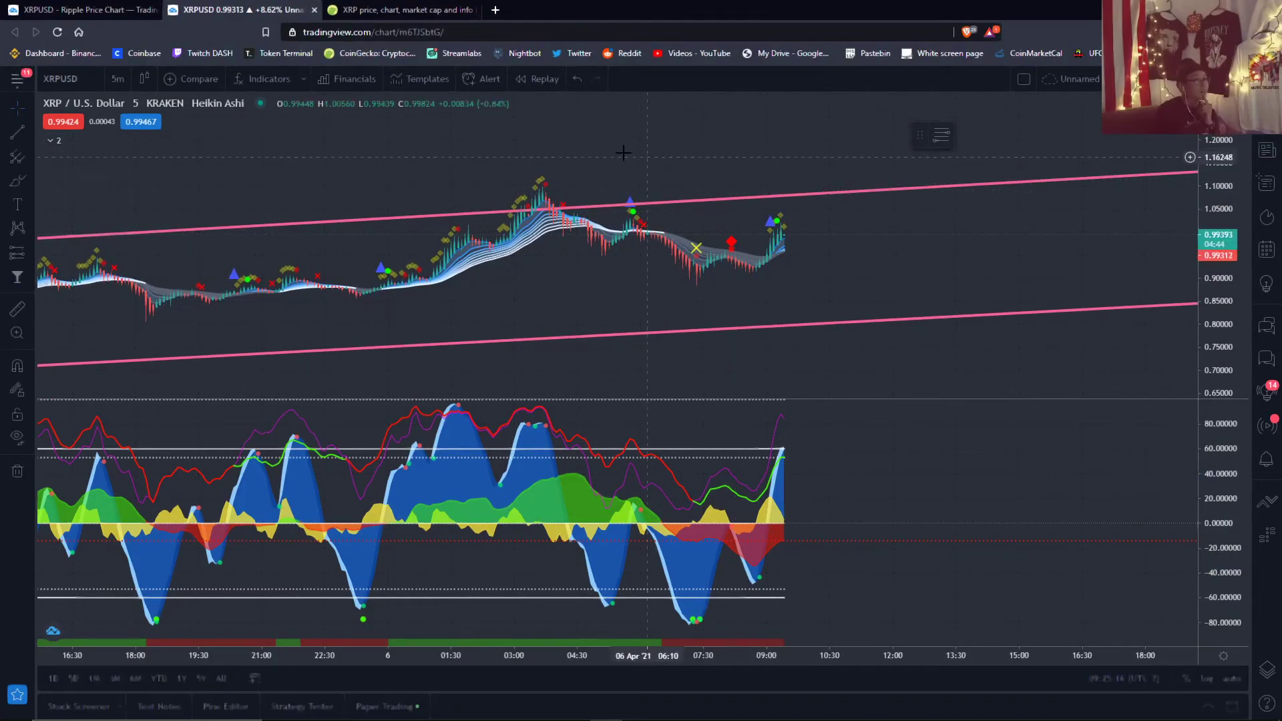
{"action": "left_click_drag", "start_coordinate": [615, 143], "coordinate": [823, 150]}
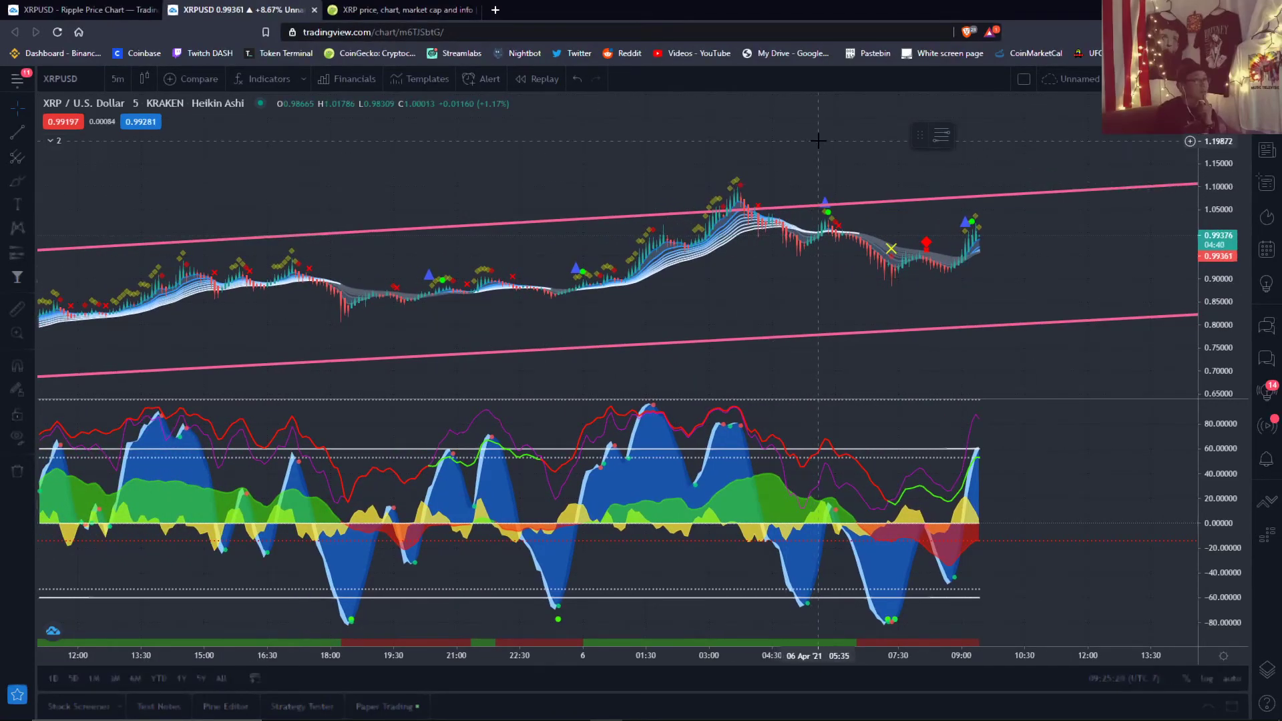
{"action": "left_click_drag", "start_coordinate": [819, 140], "coordinate": [765, 149]}
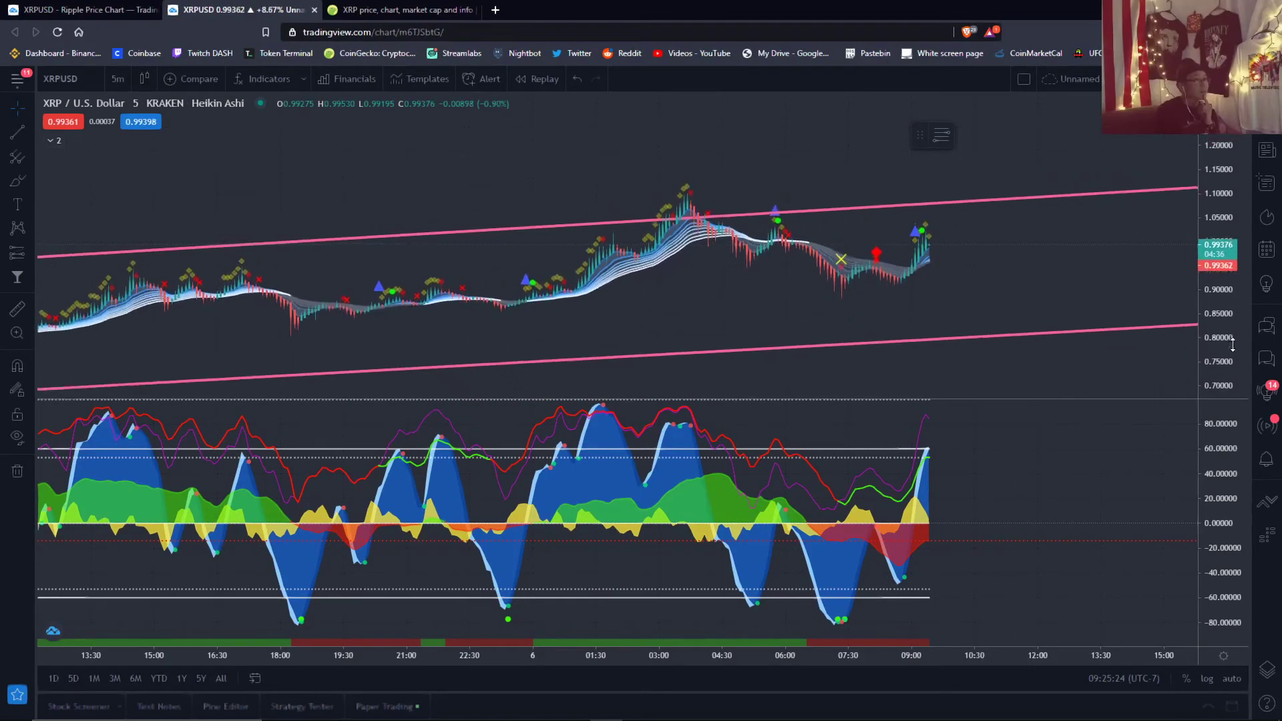
{"action": "left_click_drag", "start_coordinate": [1233, 348], "coordinate": [1233, 388]}
Pan through the 5-minute history and restretch the price scale so the channel fits
{"action": "left_click_drag", "start_coordinate": [374, 221], "coordinate": [581, 220]}
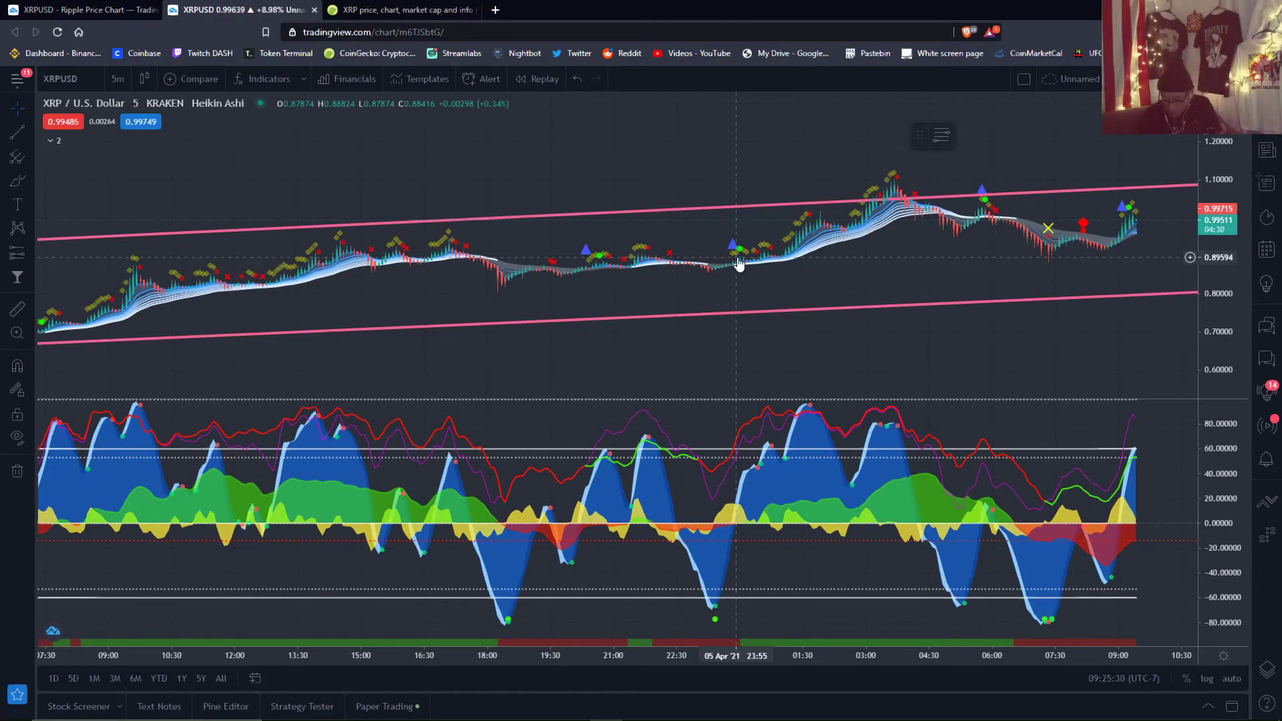
{"action": "left_click_drag", "start_coordinate": [744, 168], "coordinate": [585, 174]}
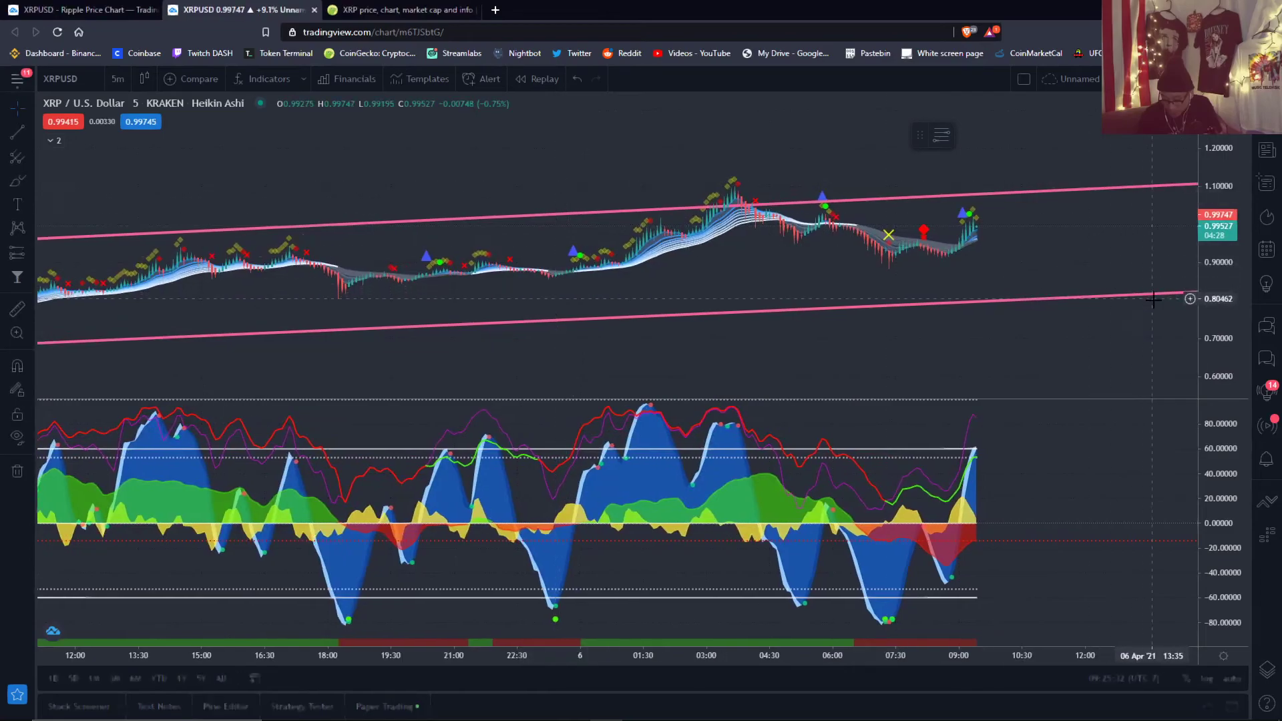
{"action": "left_click_drag", "start_coordinate": [1217, 337], "coordinate": [1217, 301]}
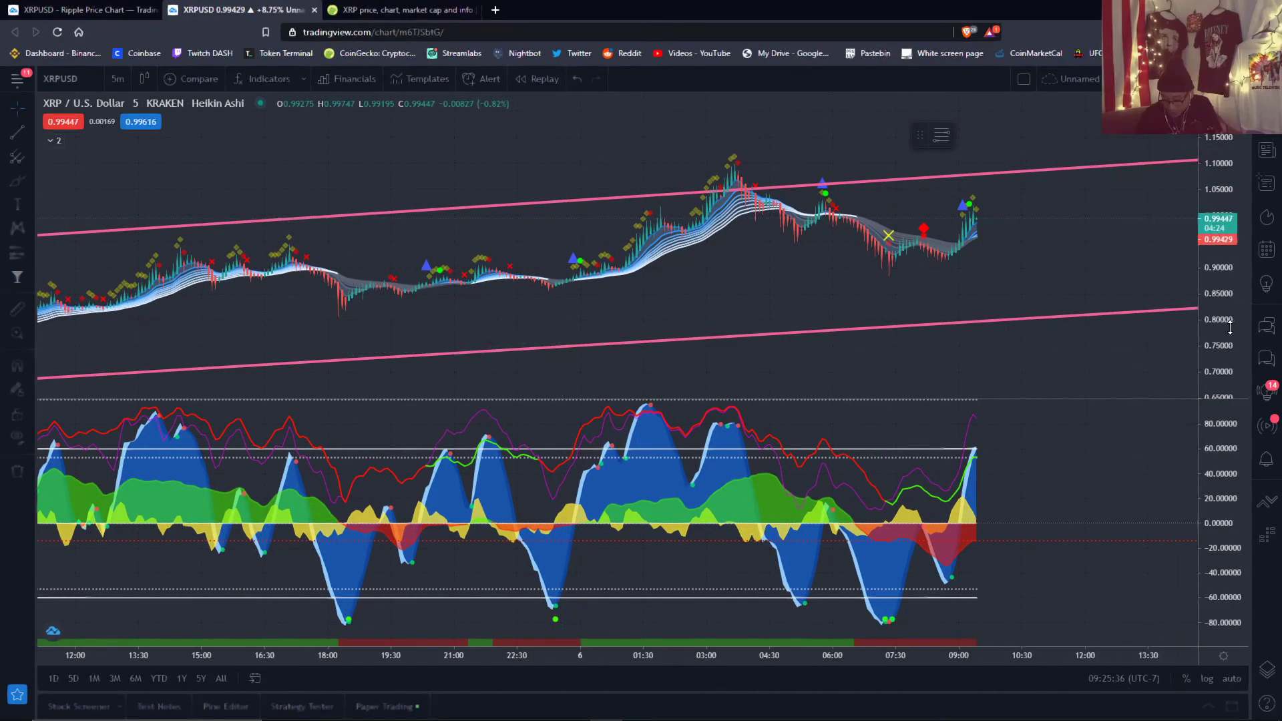
{"action": "left_click_drag", "start_coordinate": [1217, 327], "coordinate": [1217, 354]}
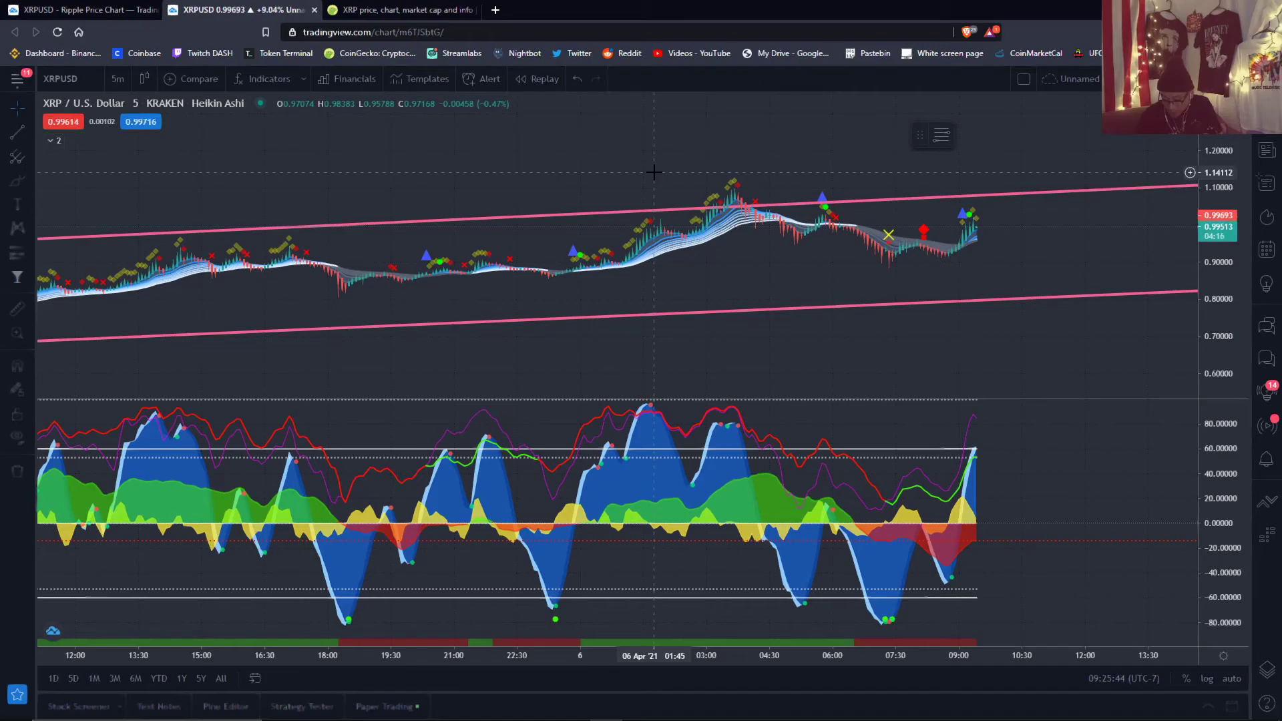
{"action": "left_click_drag", "start_coordinate": [1217, 294], "coordinate": [1216, 261]}
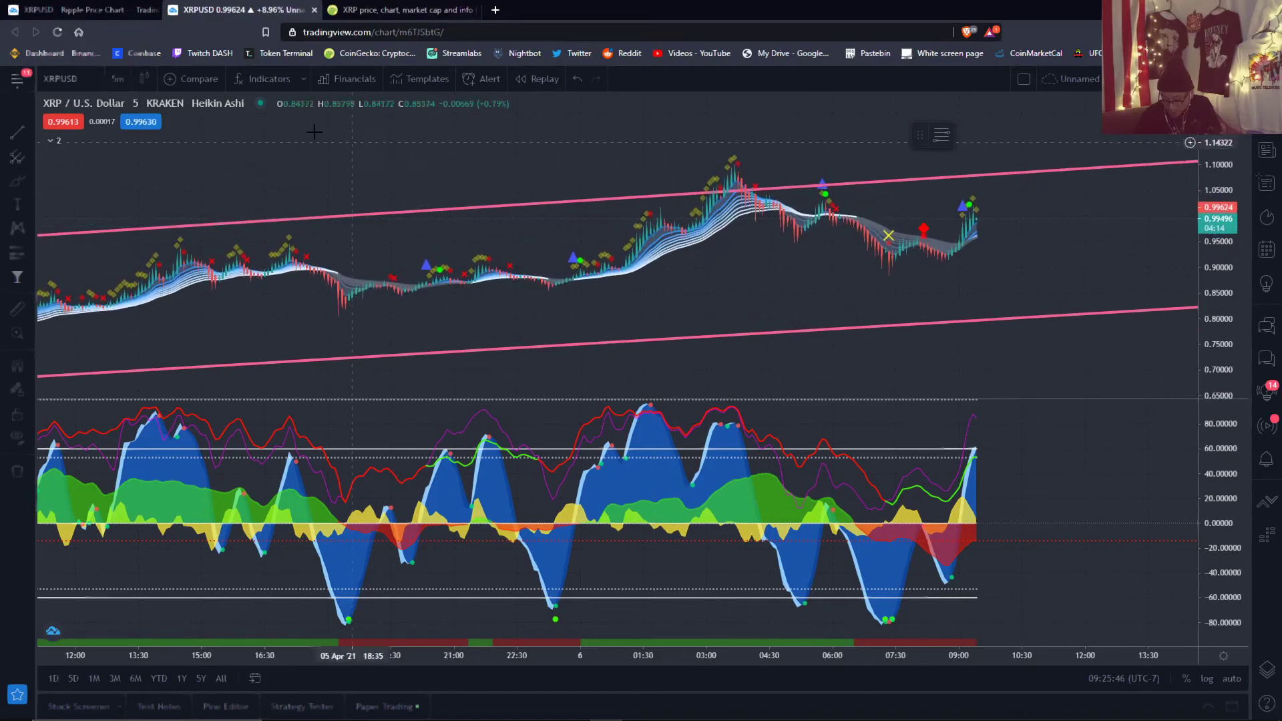
{"action": "left_click", "coordinate": [108, 78]}
Show XRP/USD on 4-hour candles with a taller price pane, framing the April surge between the pink lines
{"action": "left_click", "coordinate": [163, 361]}
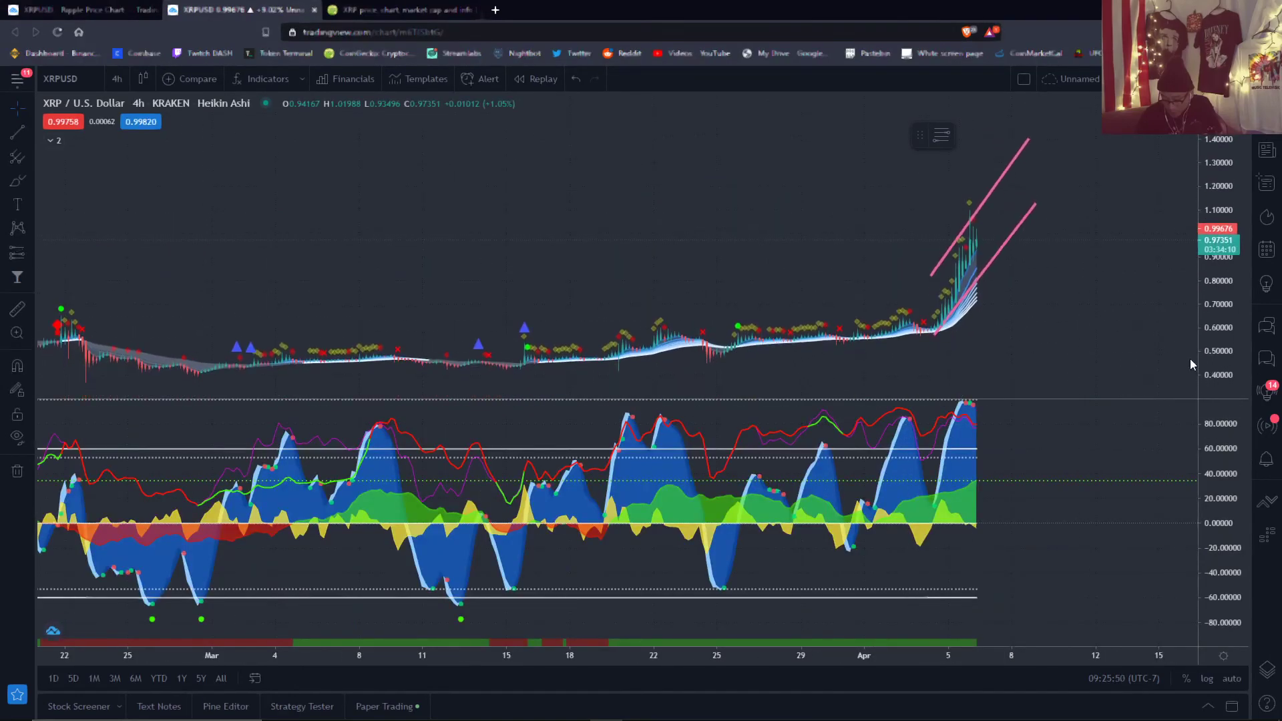
{"action": "left_click_drag", "start_coordinate": [1222, 337], "coordinate": [1221, 362]}
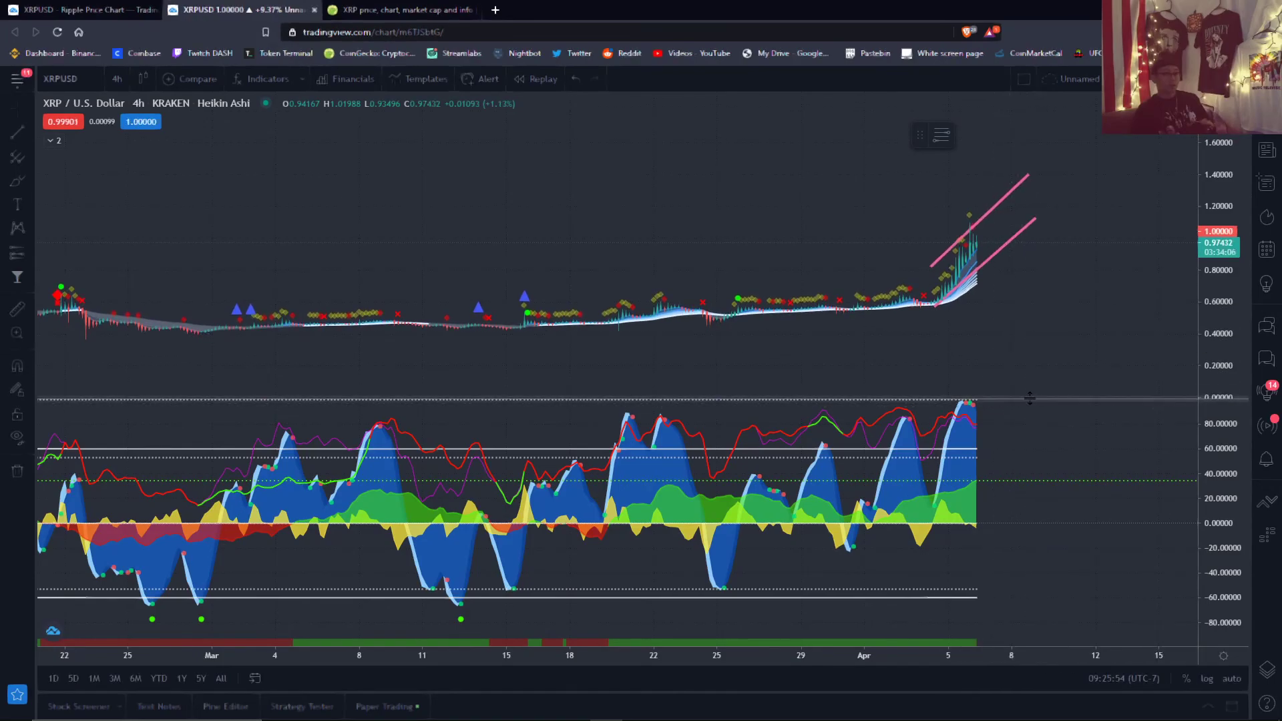
{"action": "left_click_drag", "start_coordinate": [1029, 398], "coordinate": [1032, 442]}
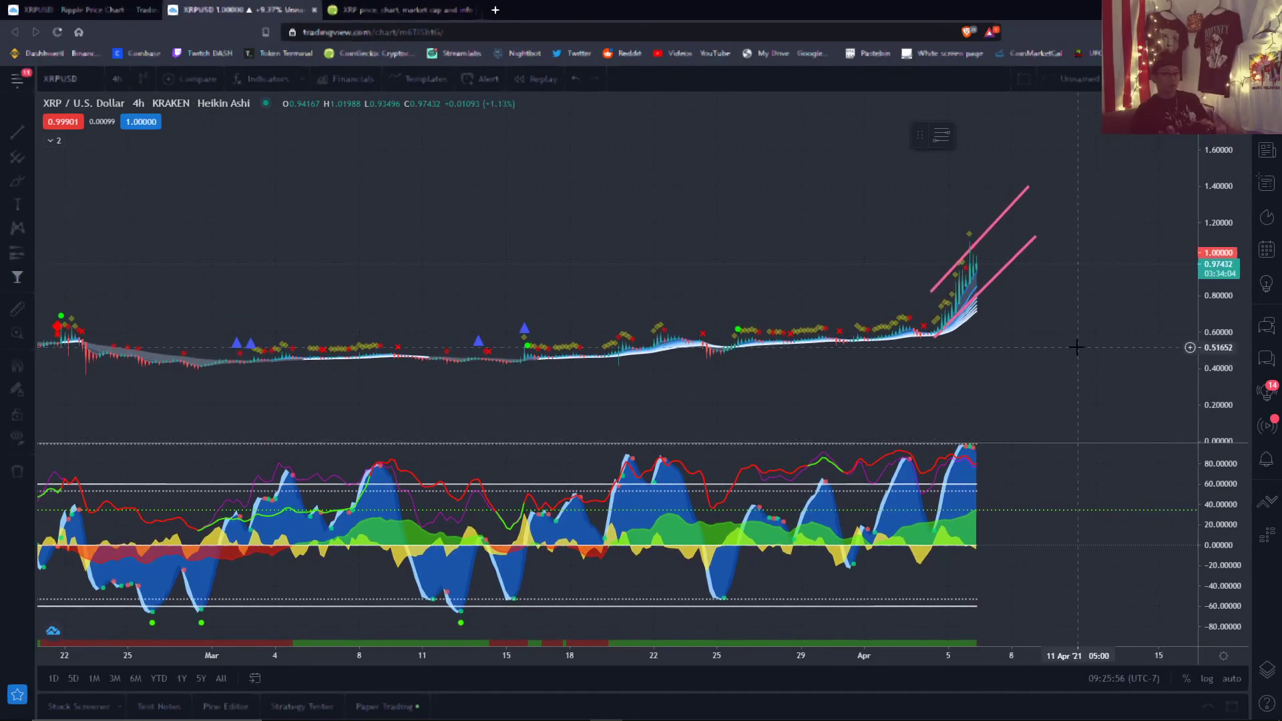
{"action": "left_click_drag", "start_coordinate": [1052, 344], "coordinate": [991, 356]}
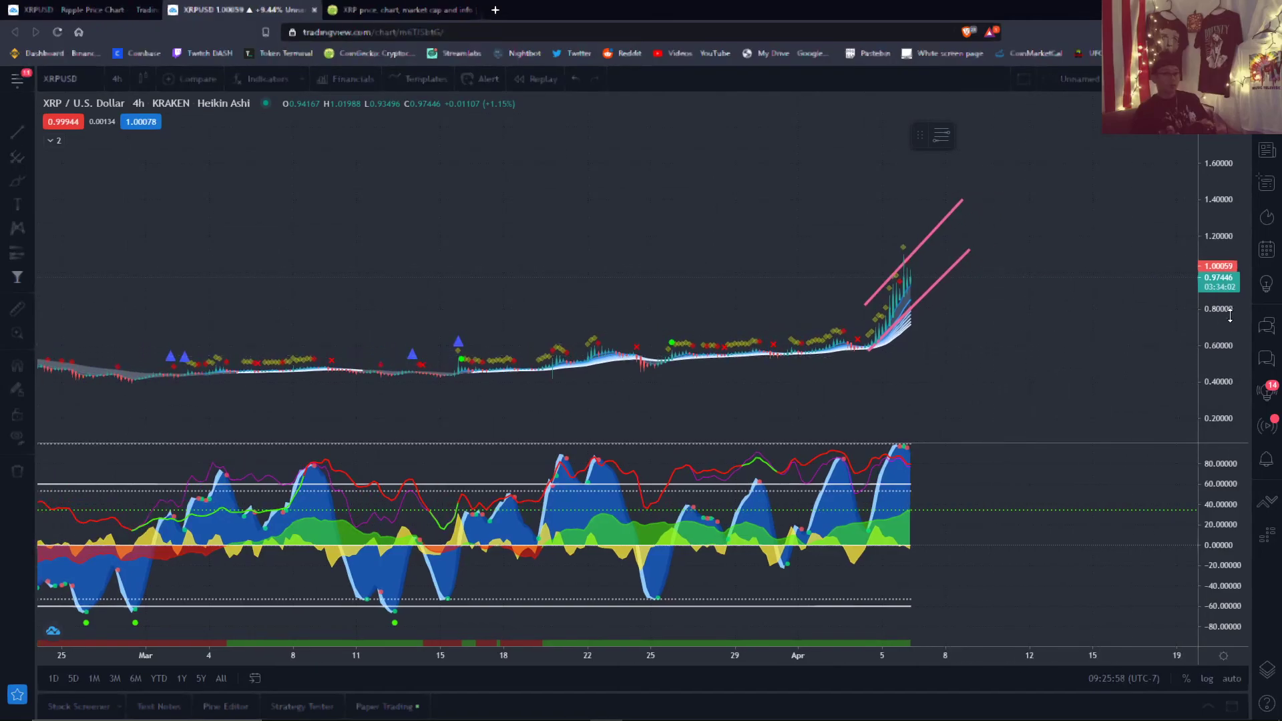
{"action": "left_click_drag", "start_coordinate": [1230, 318], "coordinate": [1253, 276]}
{"action": "scroll", "coordinate": [1036, 335], "scroll_direction": "up", "scroll_amount": 4}
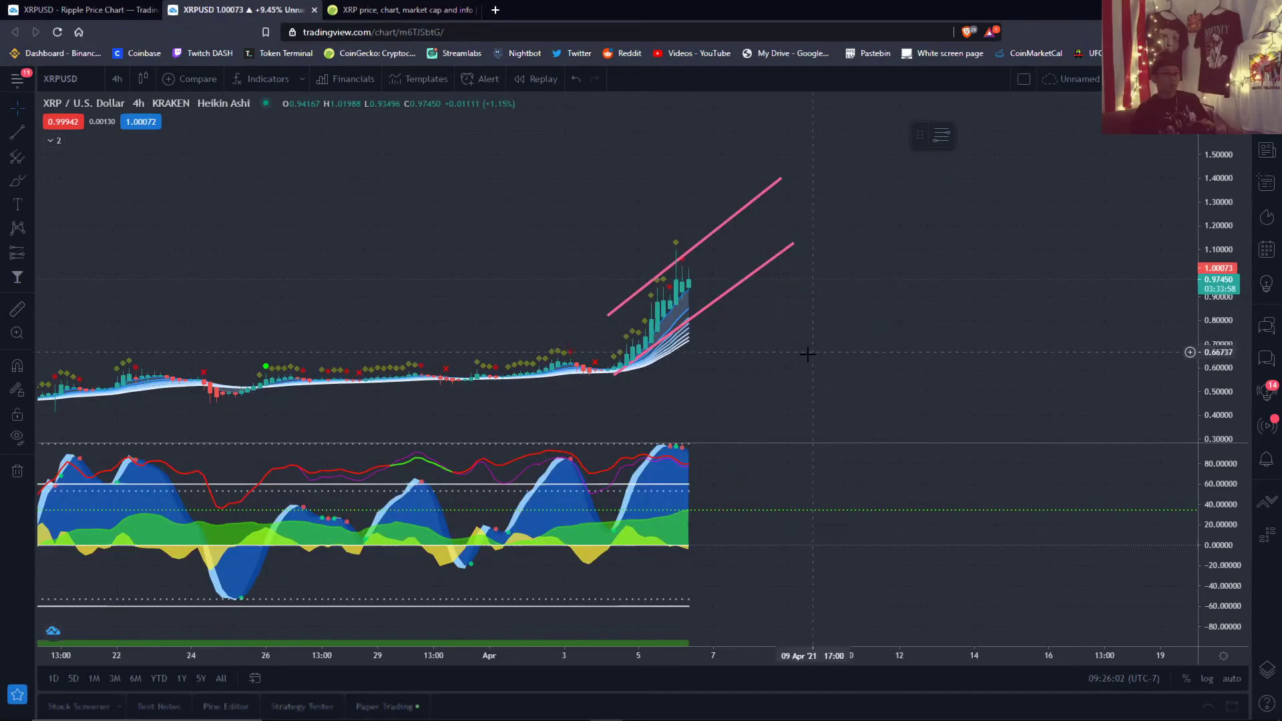
{"action": "left_click_drag", "start_coordinate": [806, 355], "coordinate": [1017, 361]}
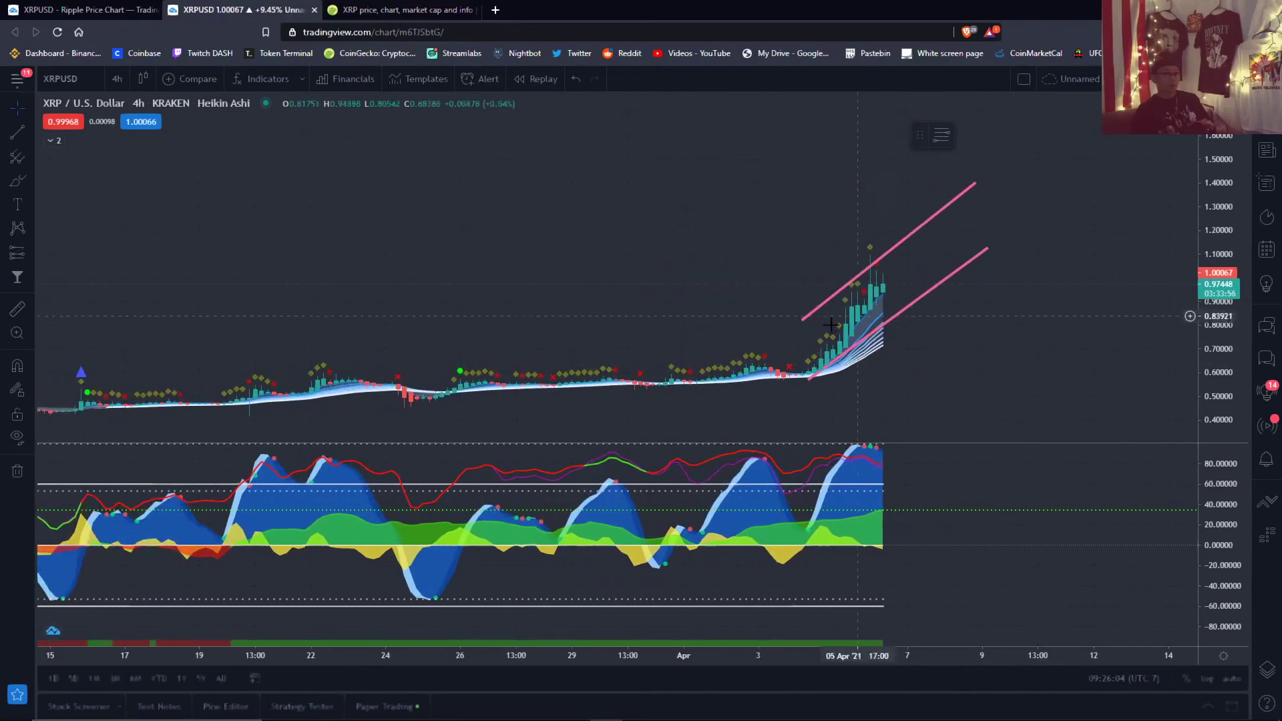